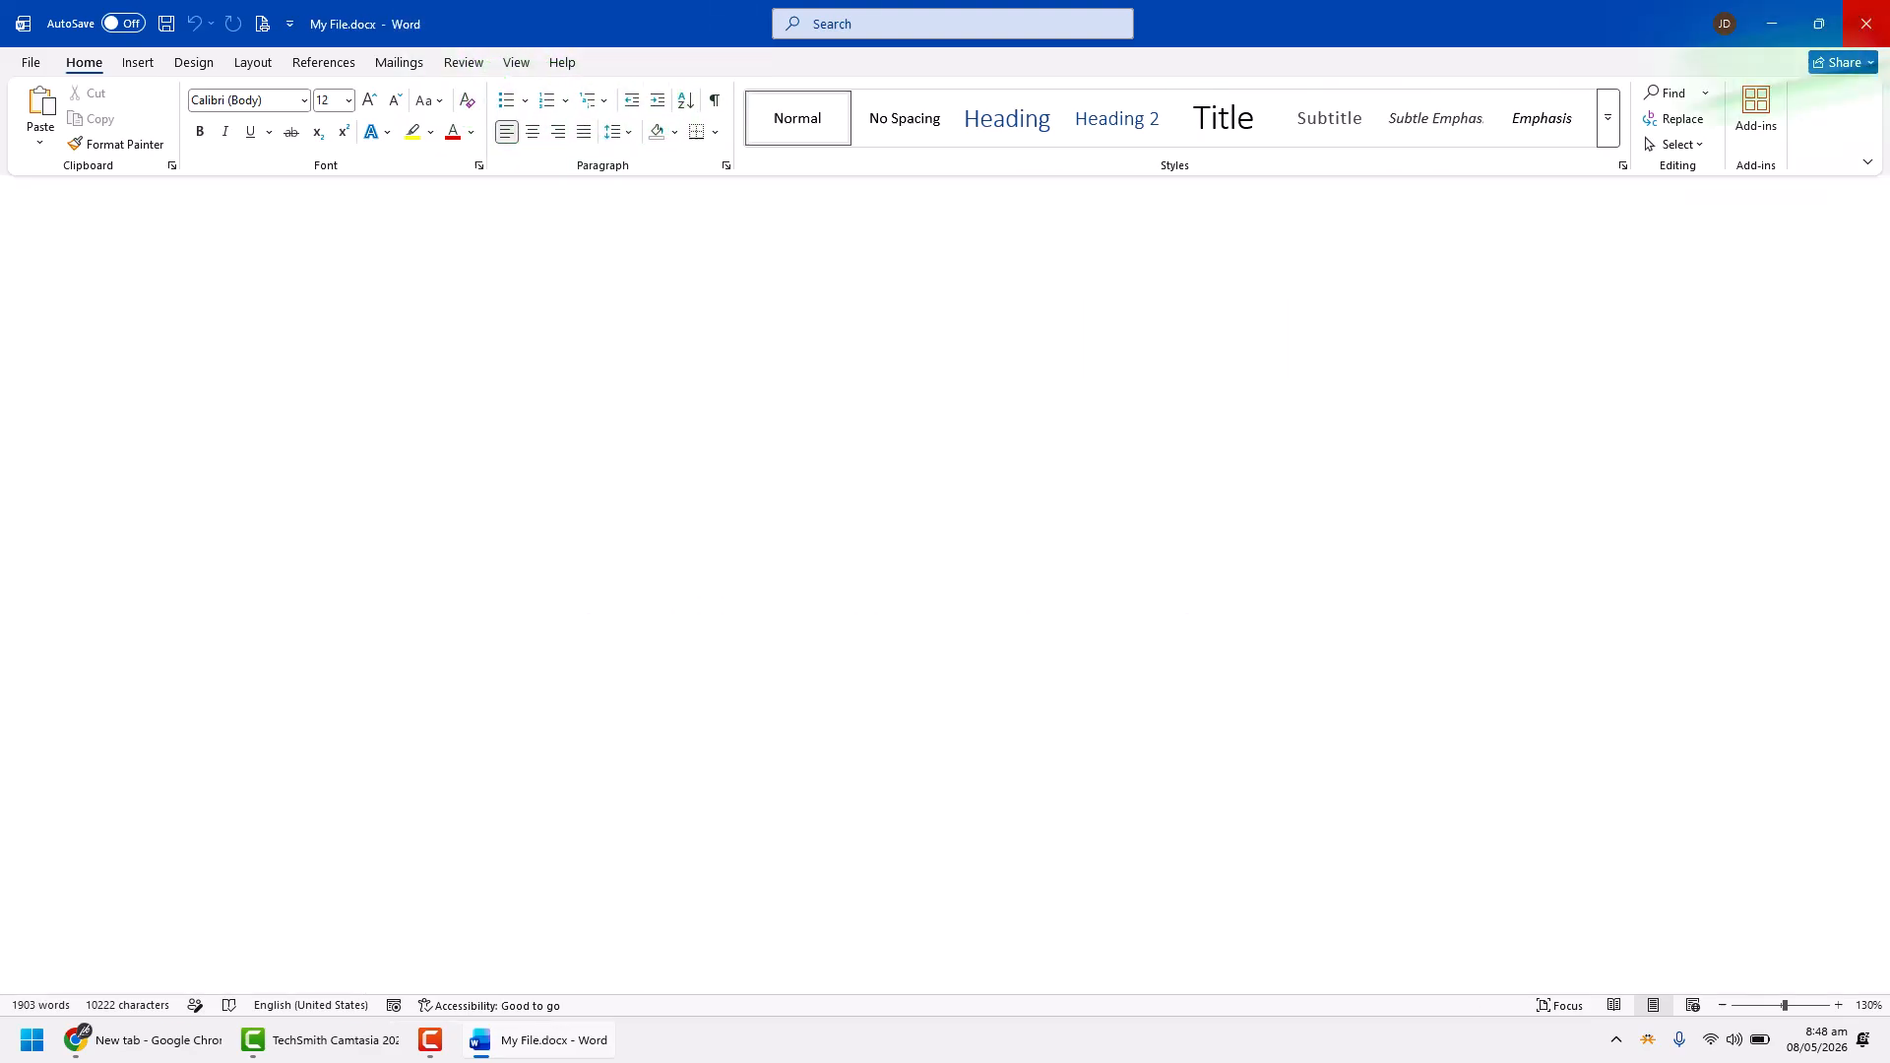
Restart Word from the desktop and view the Word Options from the start screen without changing anything
left_click(1866, 24)
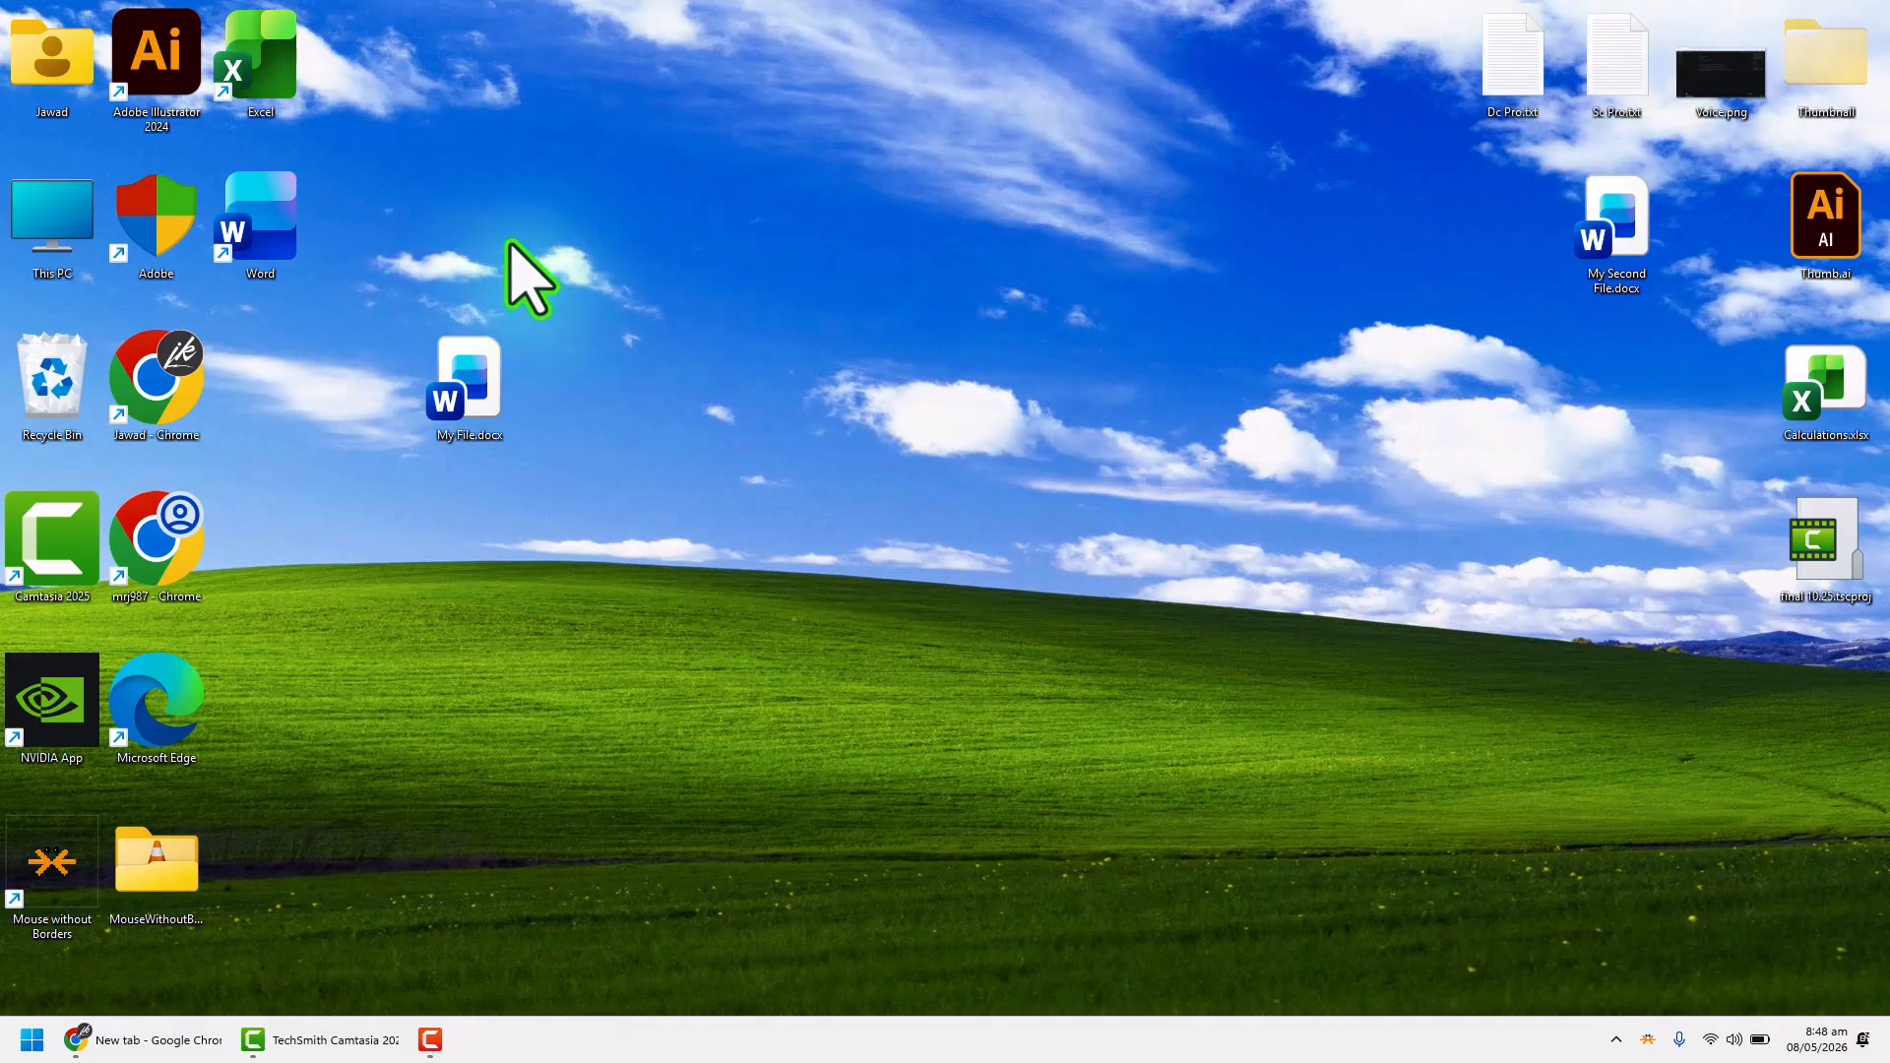
double_click(264, 234)
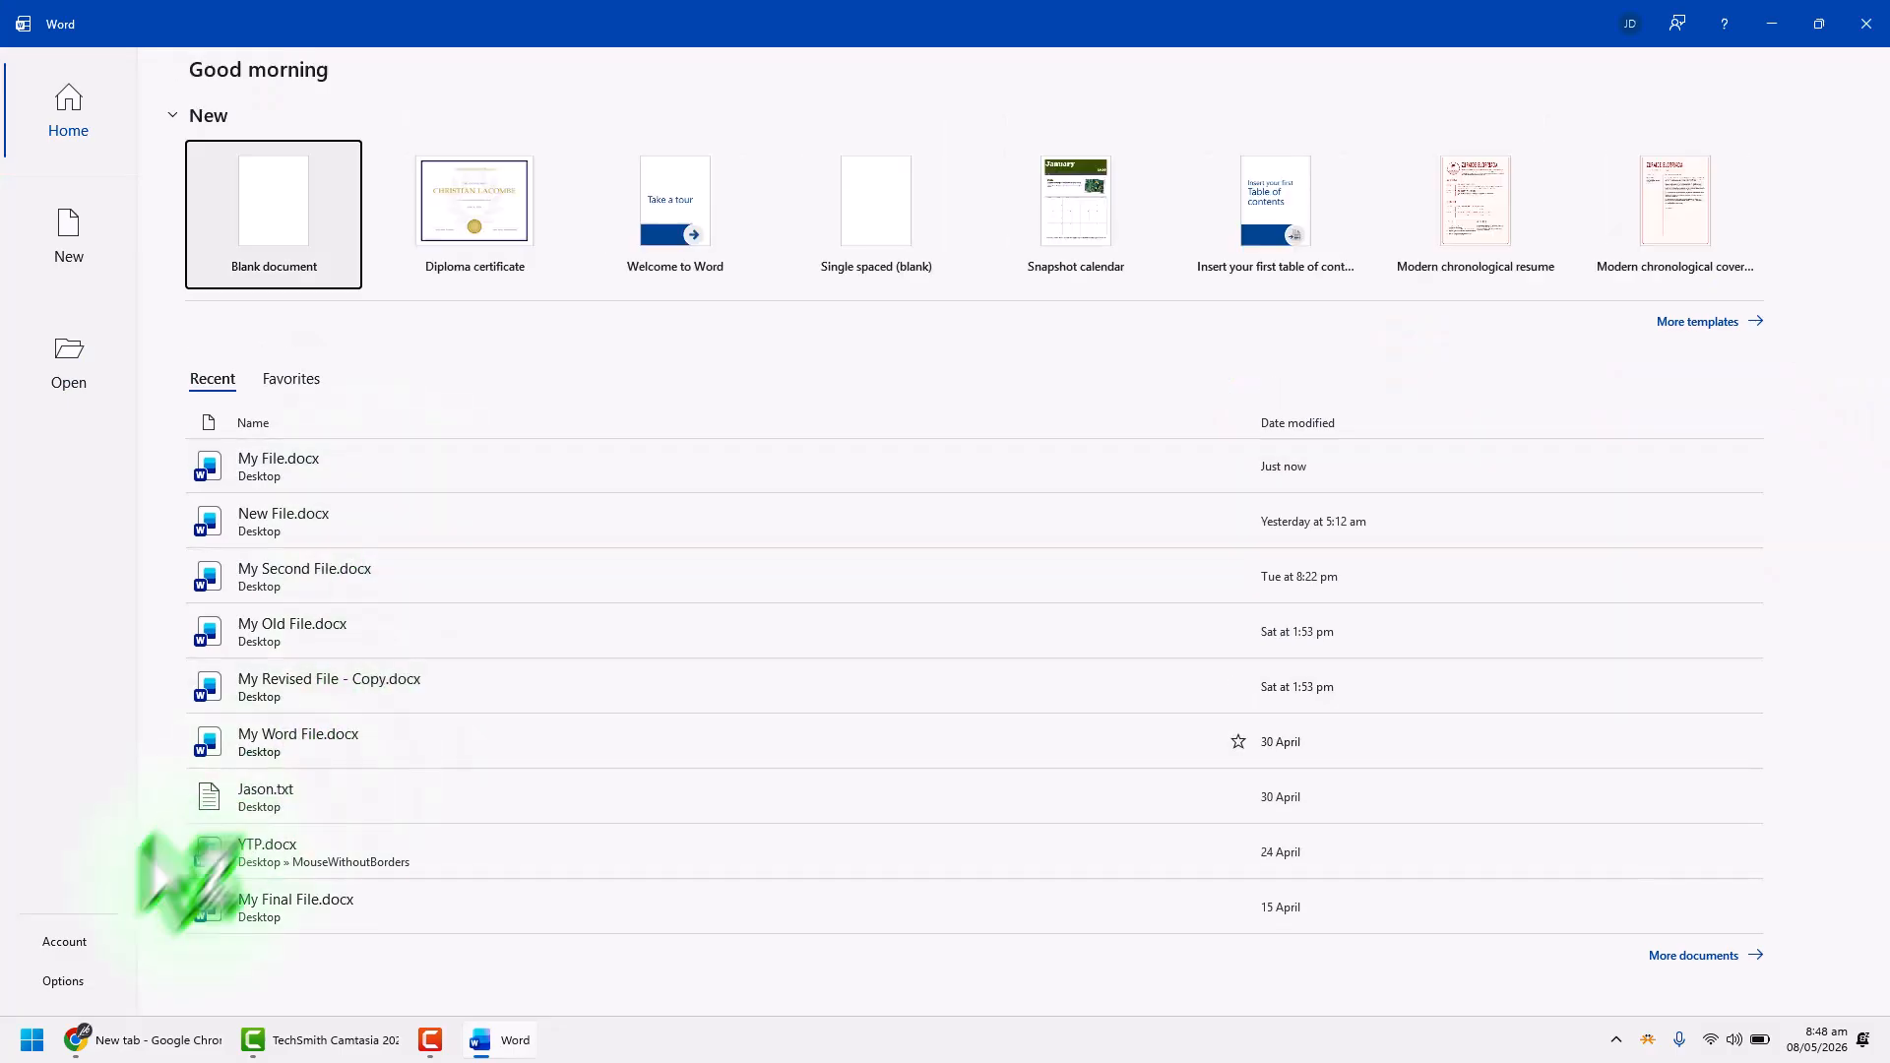
left_click(63, 981)
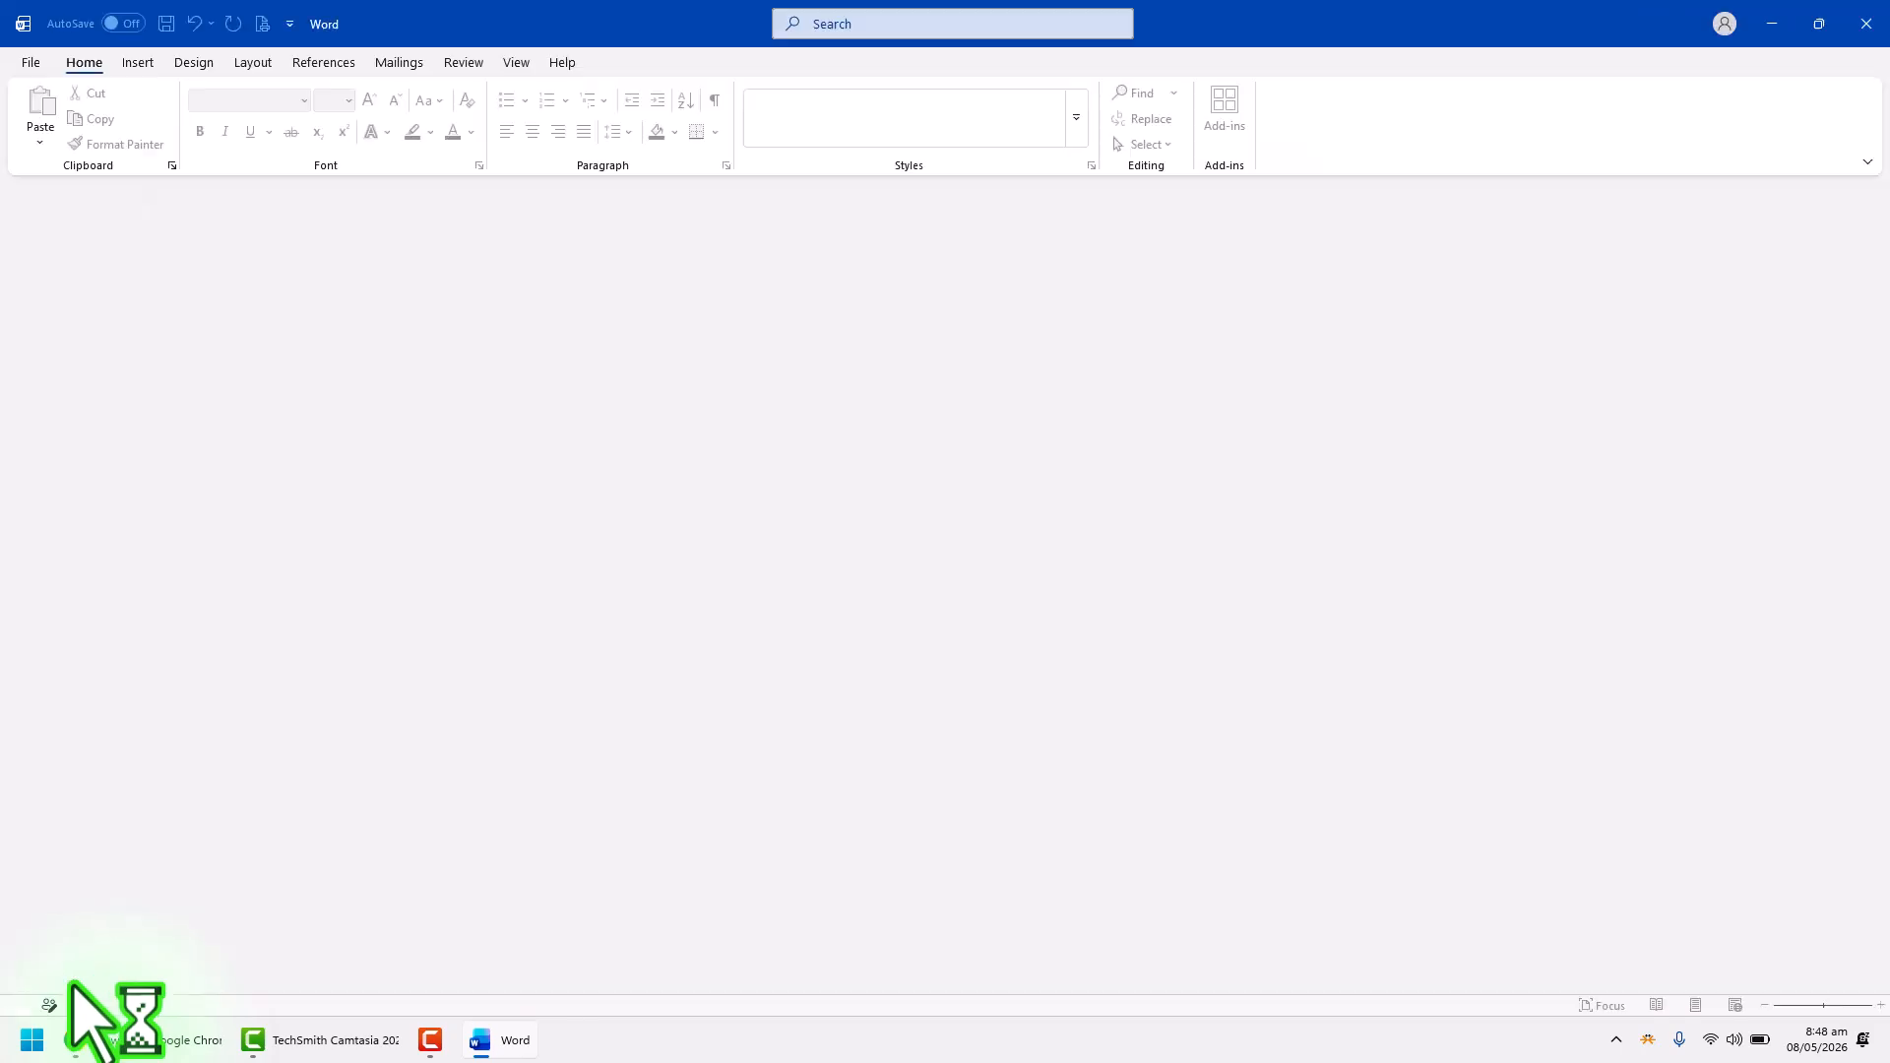
left_click(1307, 821)
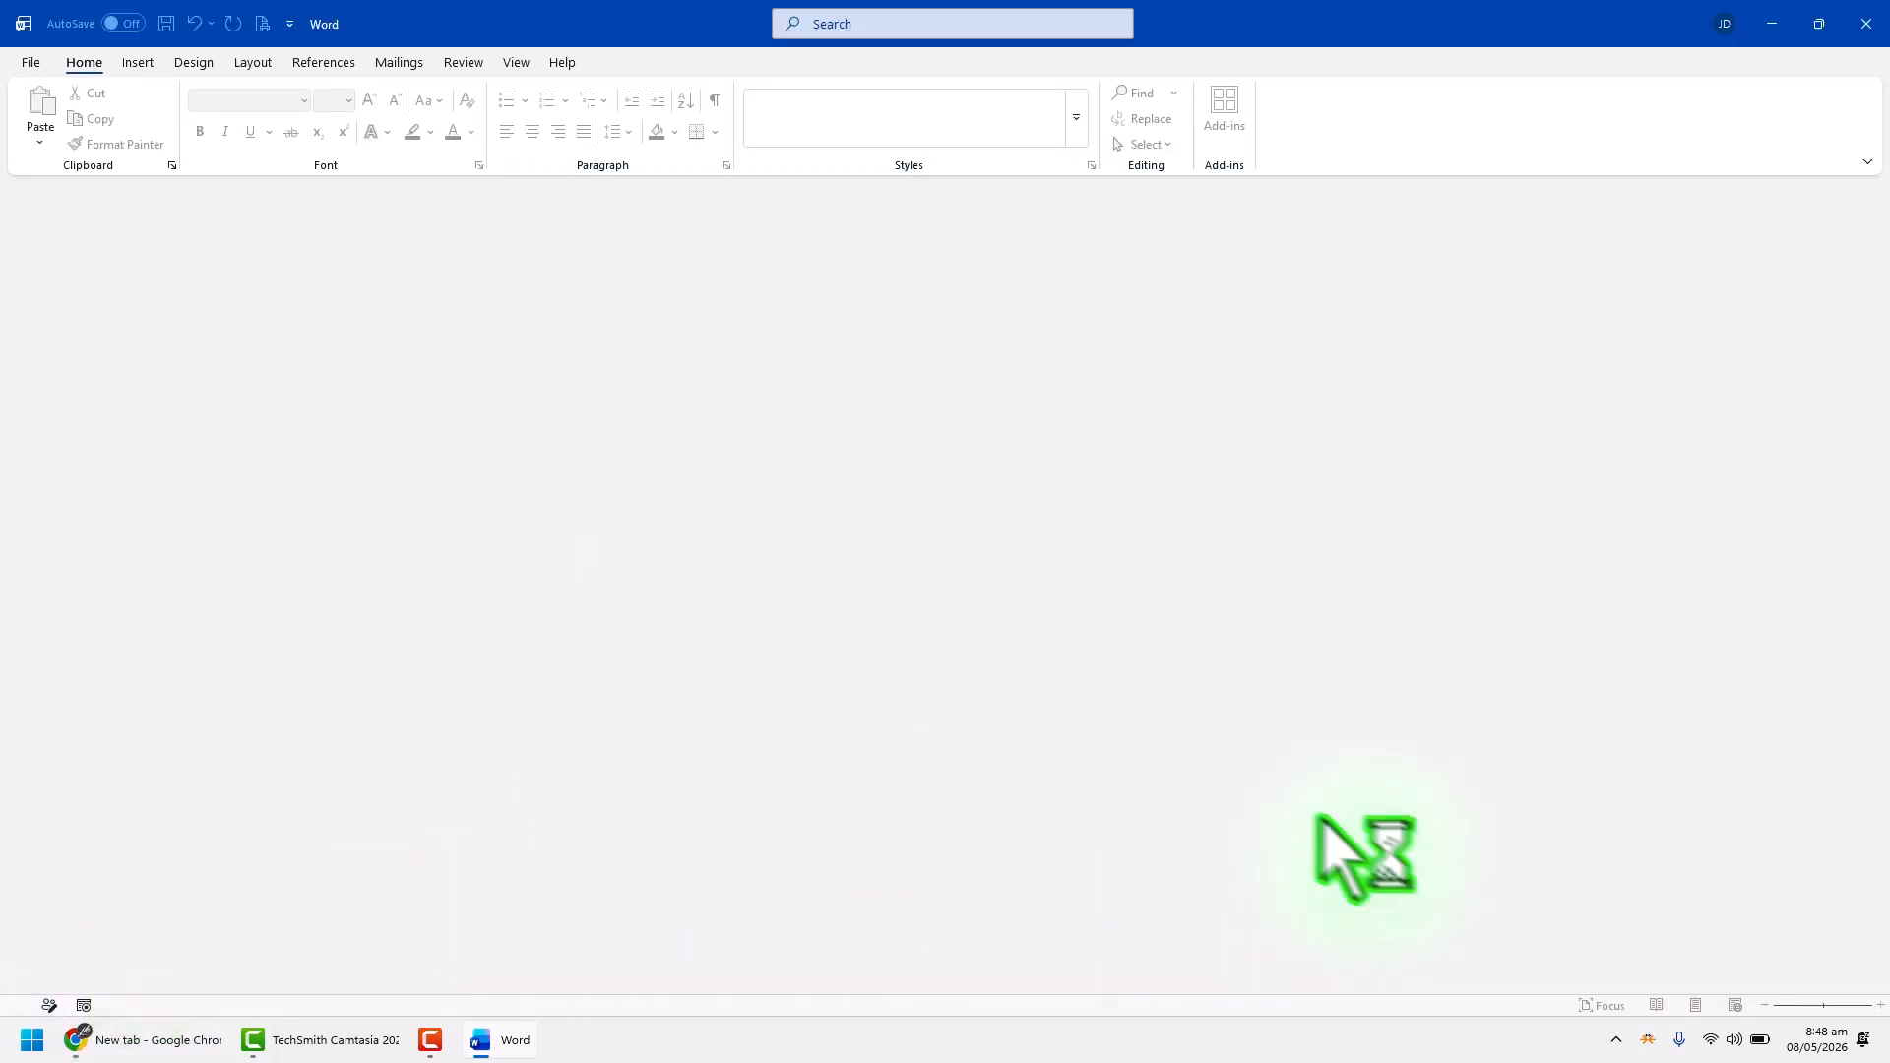
Open the recent document My File.docx from the desktop location
left_click(30, 62)
left_click(551, 473)
left_click(31, 62)
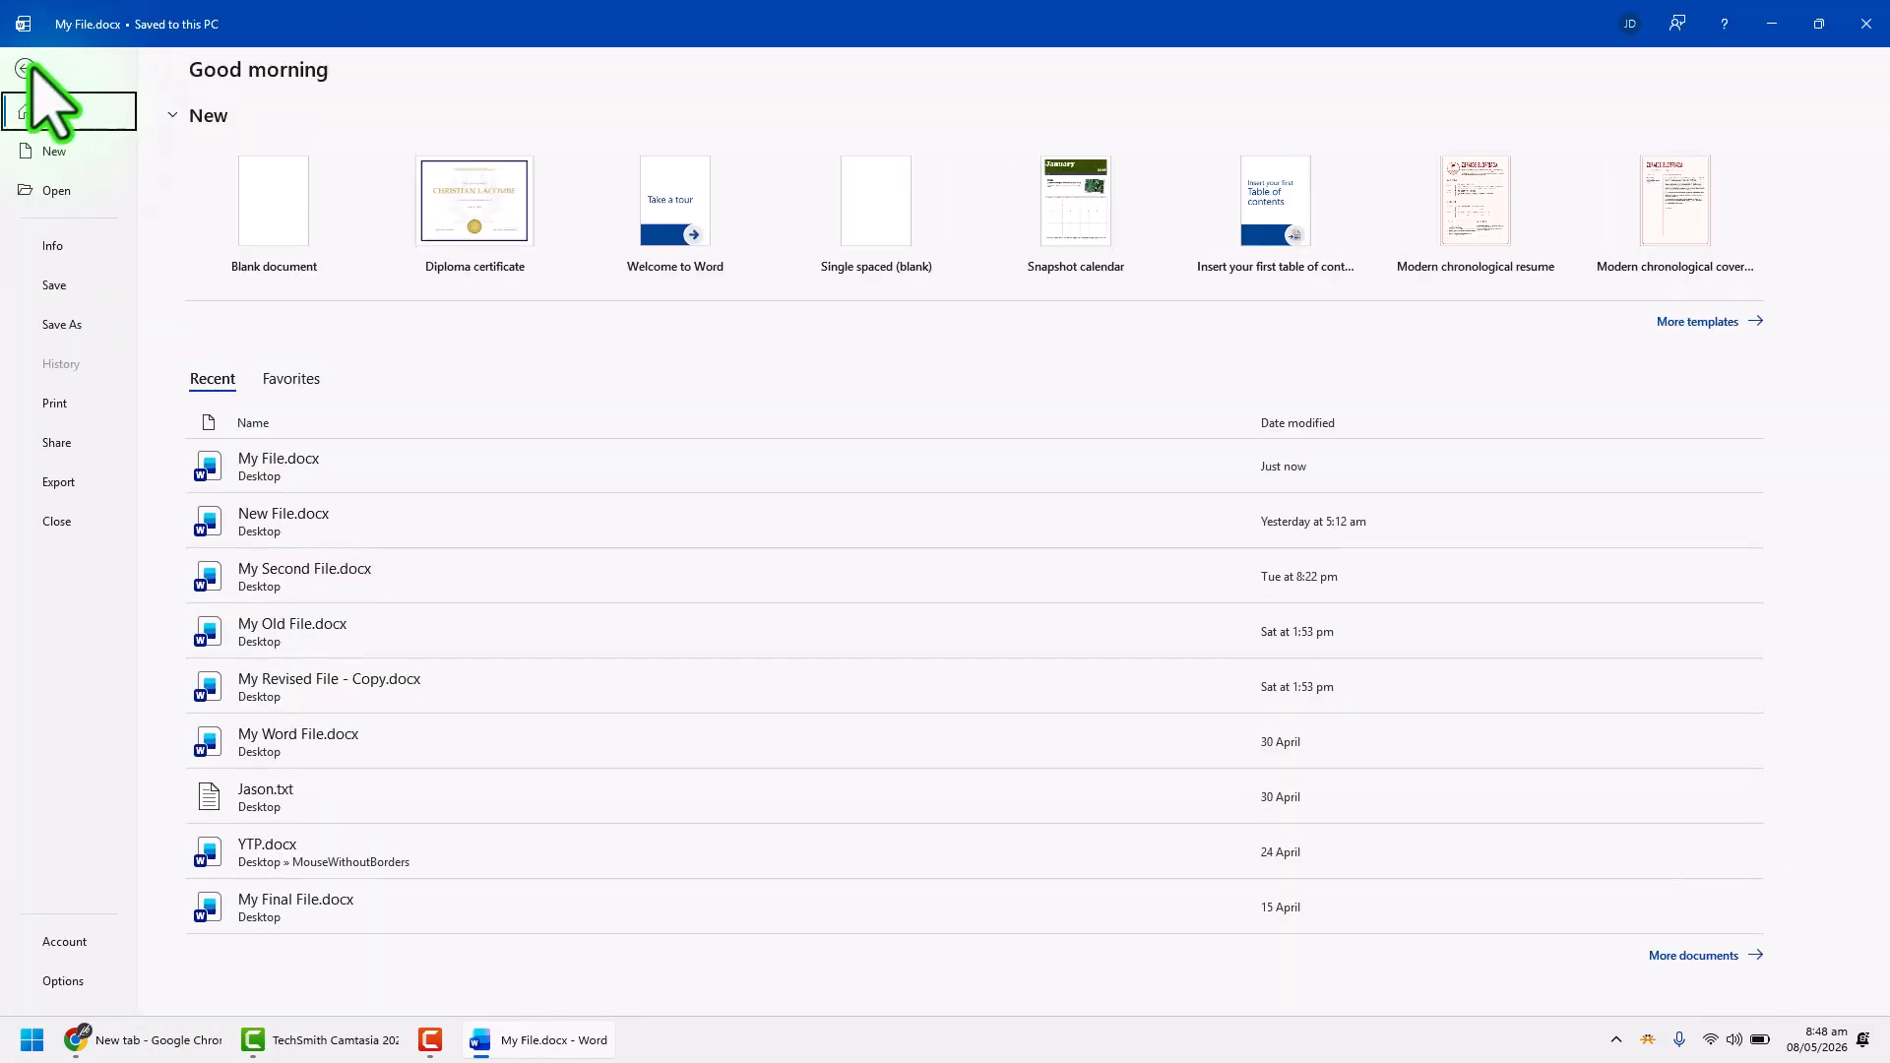
left_click(25, 68)
Enable the Developer tab among the main ribbon tabs in the Word Options
left_click(30, 62)
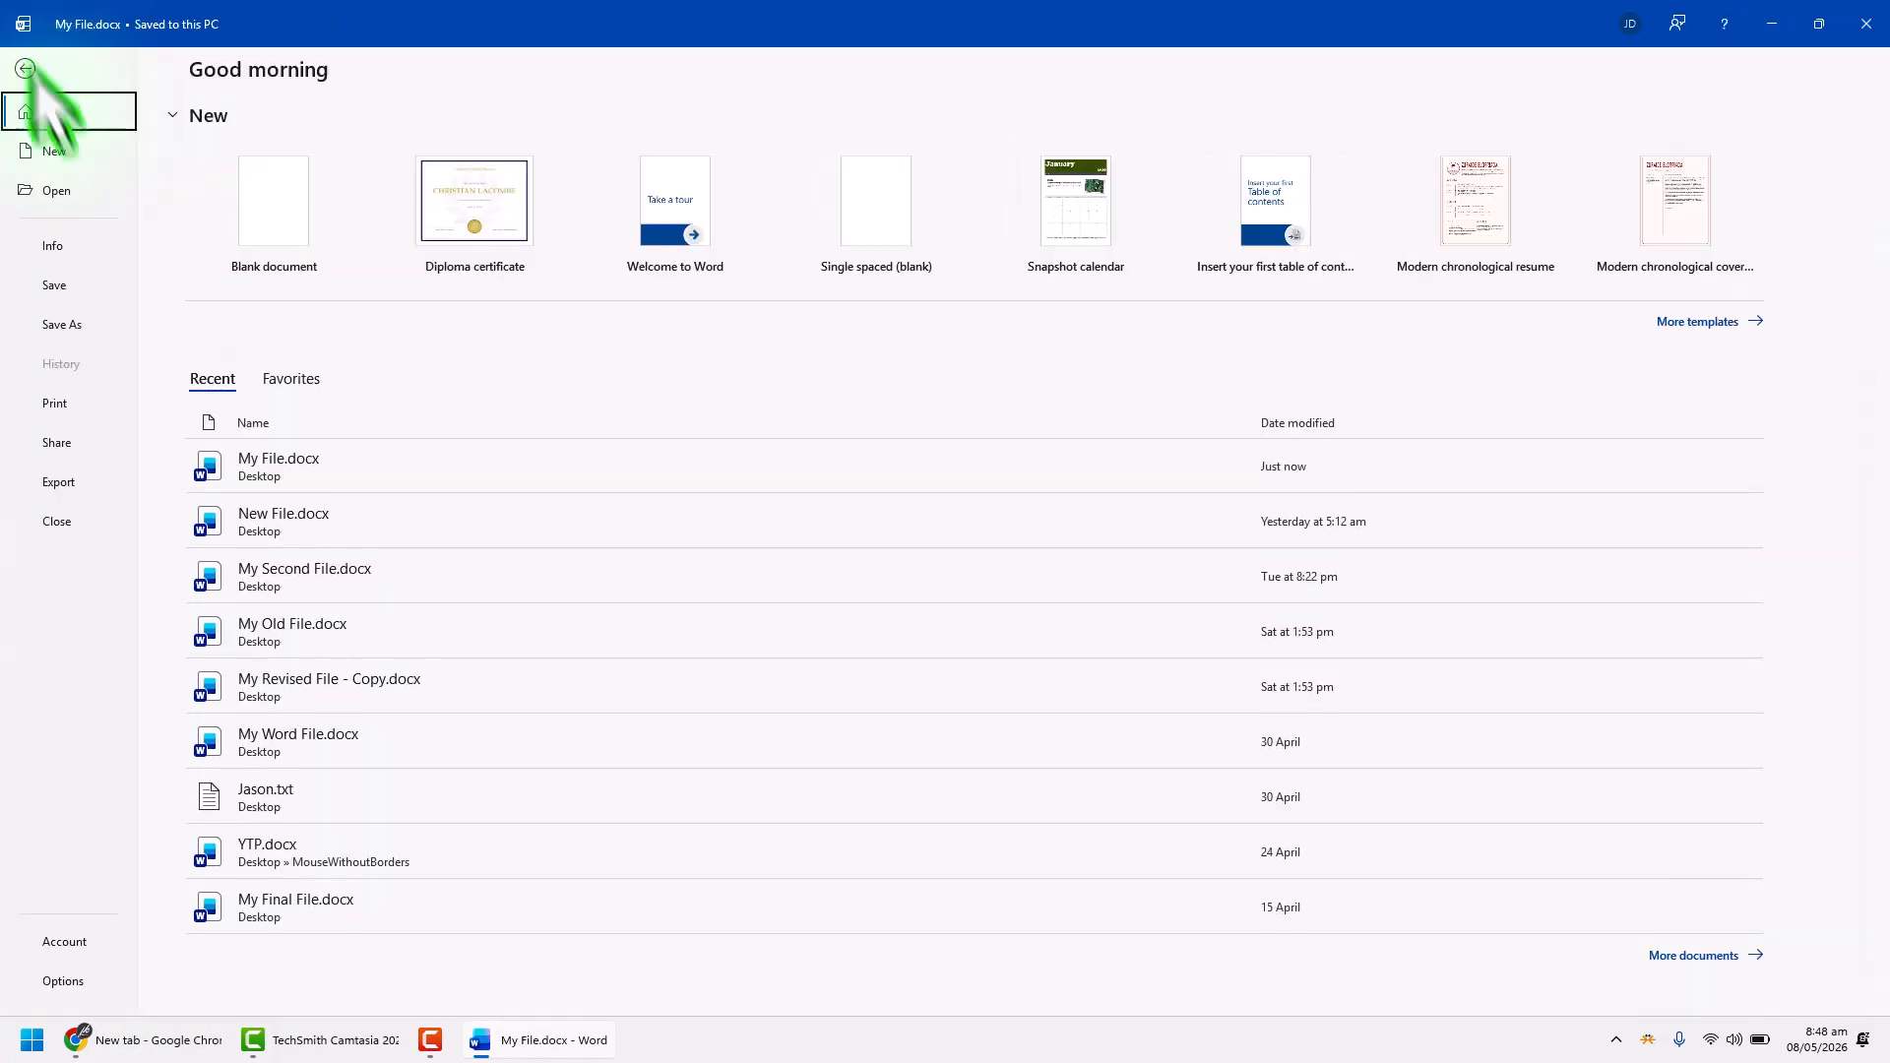
left_click(63, 982)
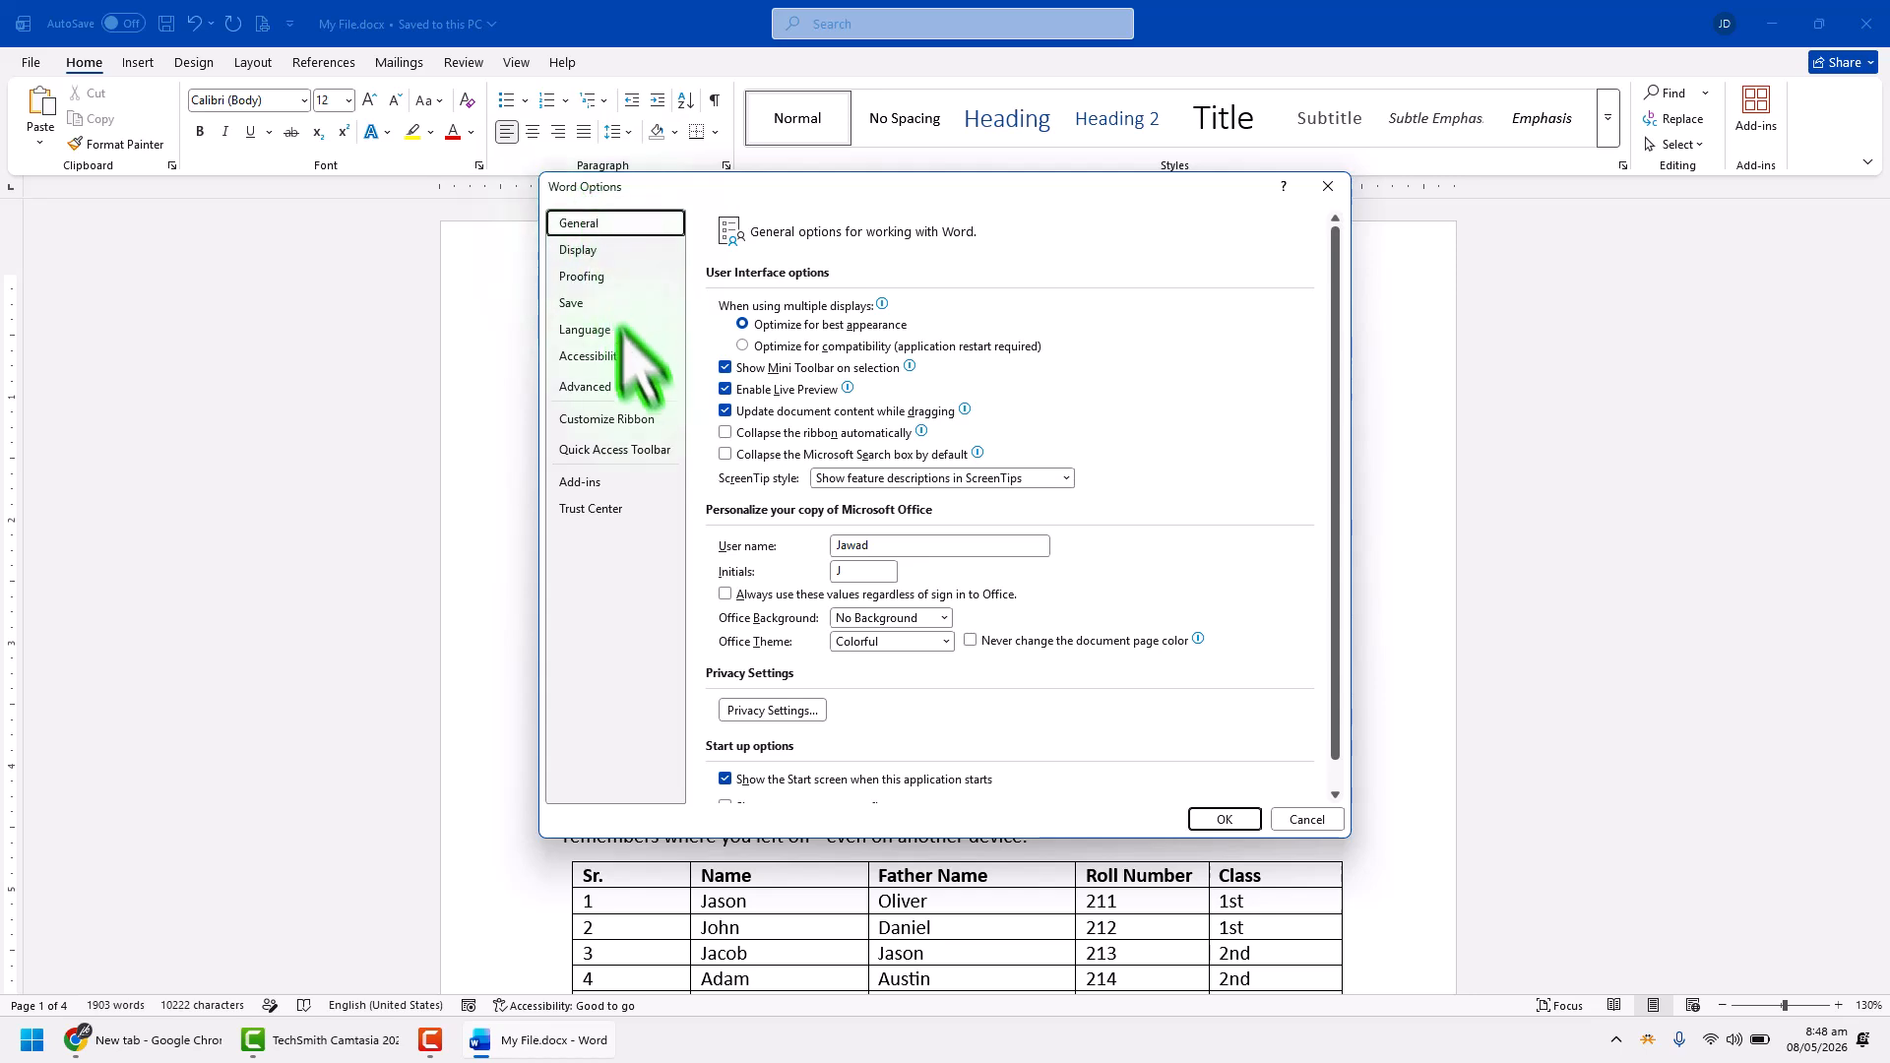
left_click(640, 421)
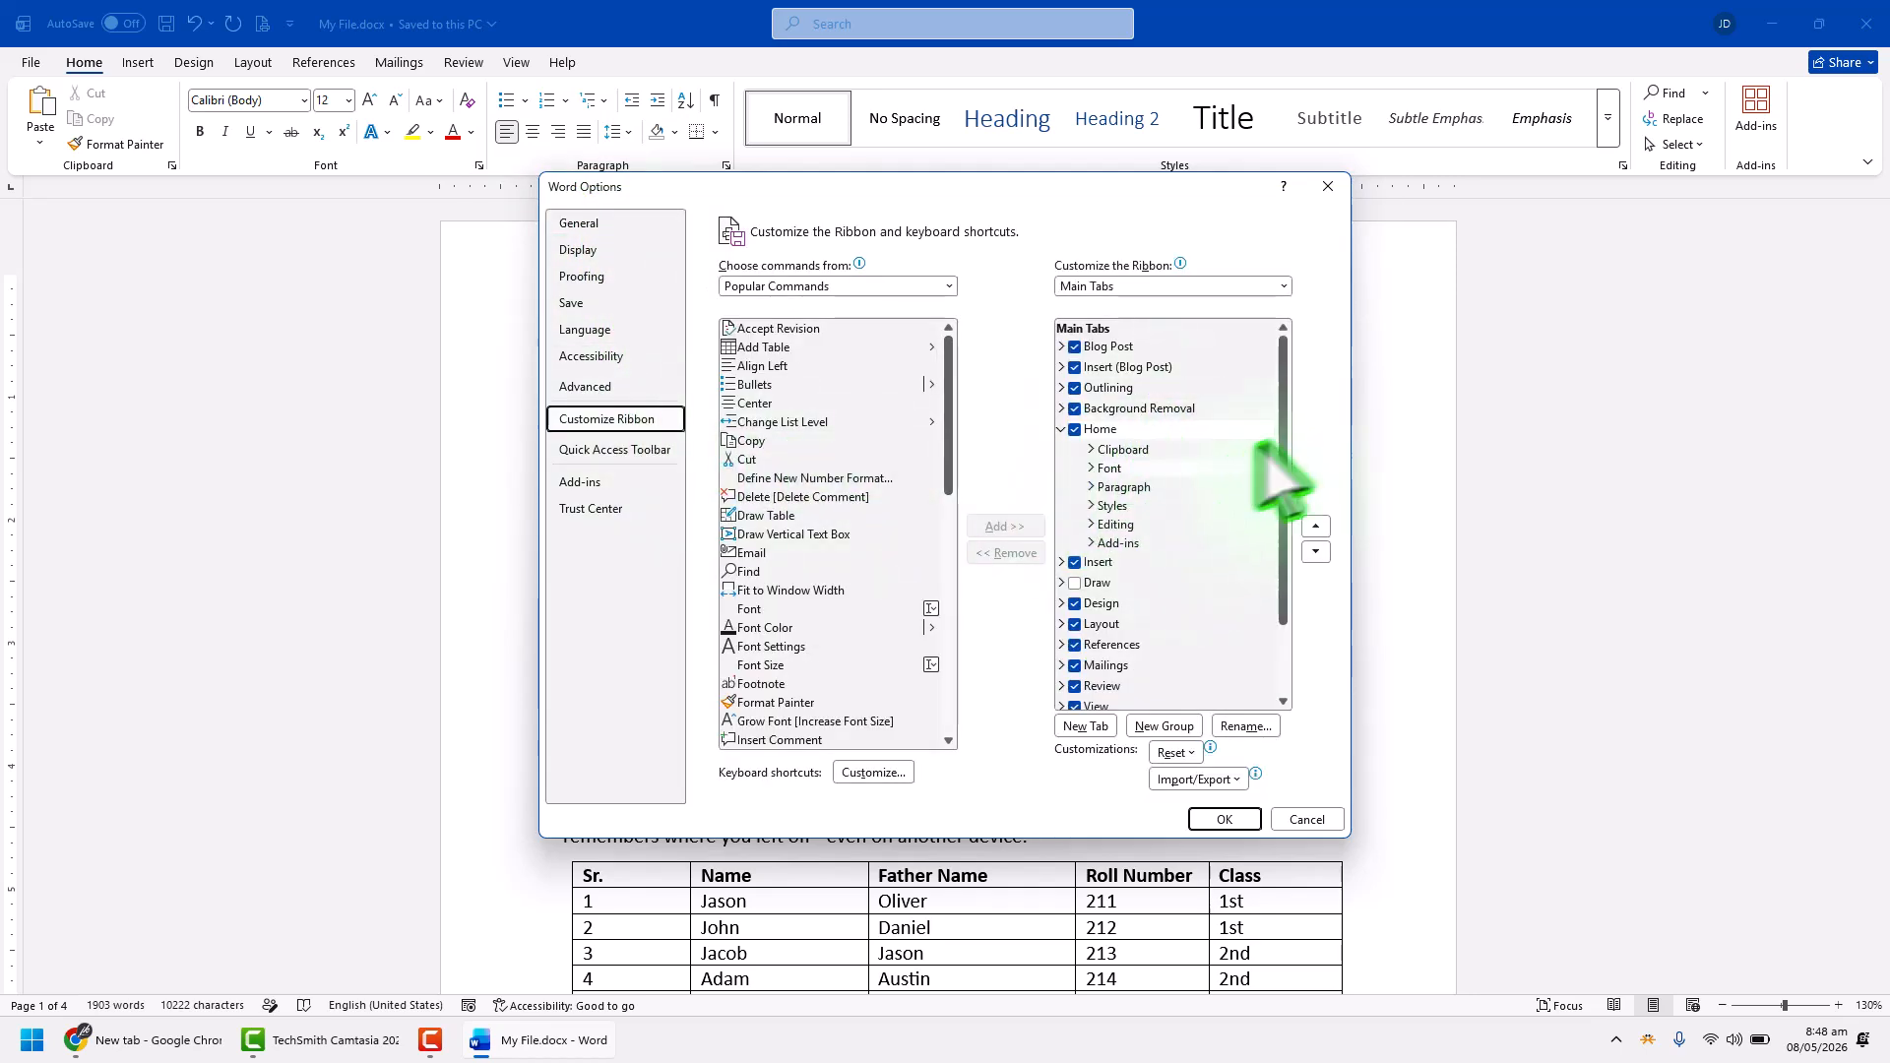
left_click_drag(1281, 409, 1282, 497)
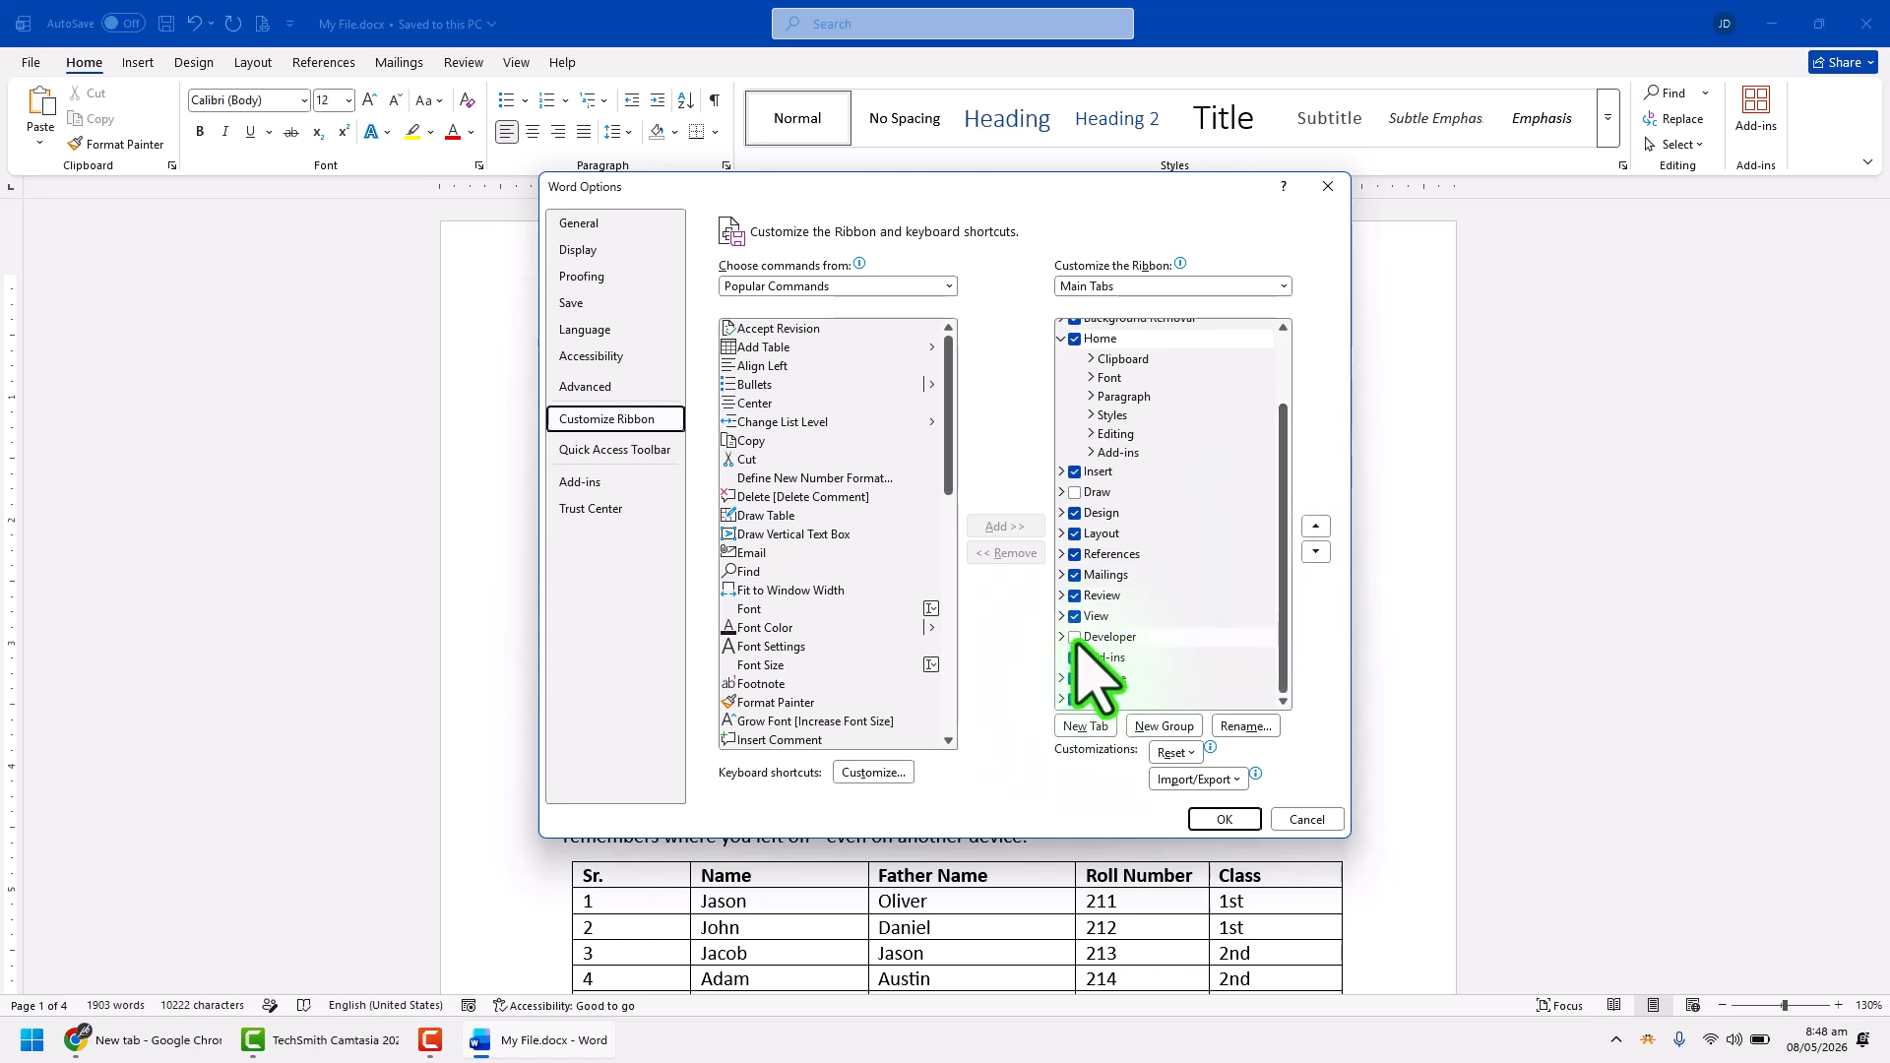
left_click(1075, 638)
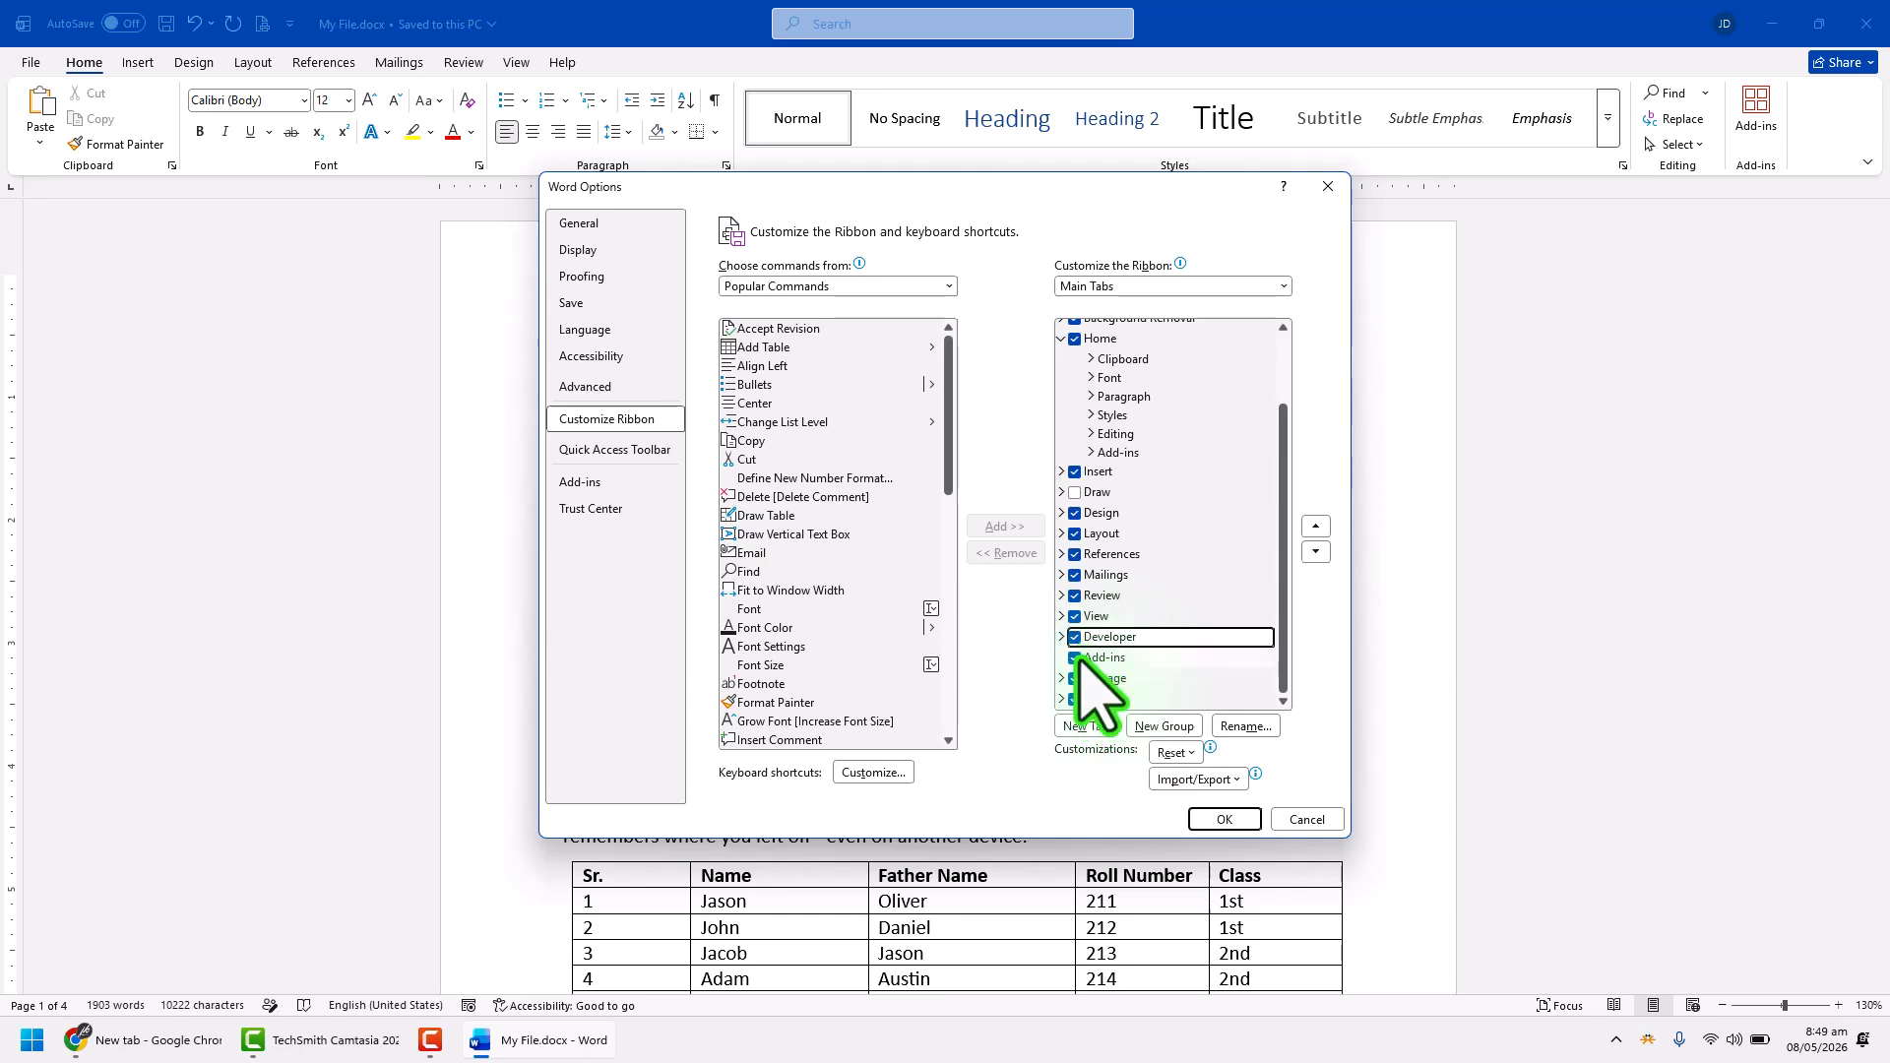
left_click(1224, 820)
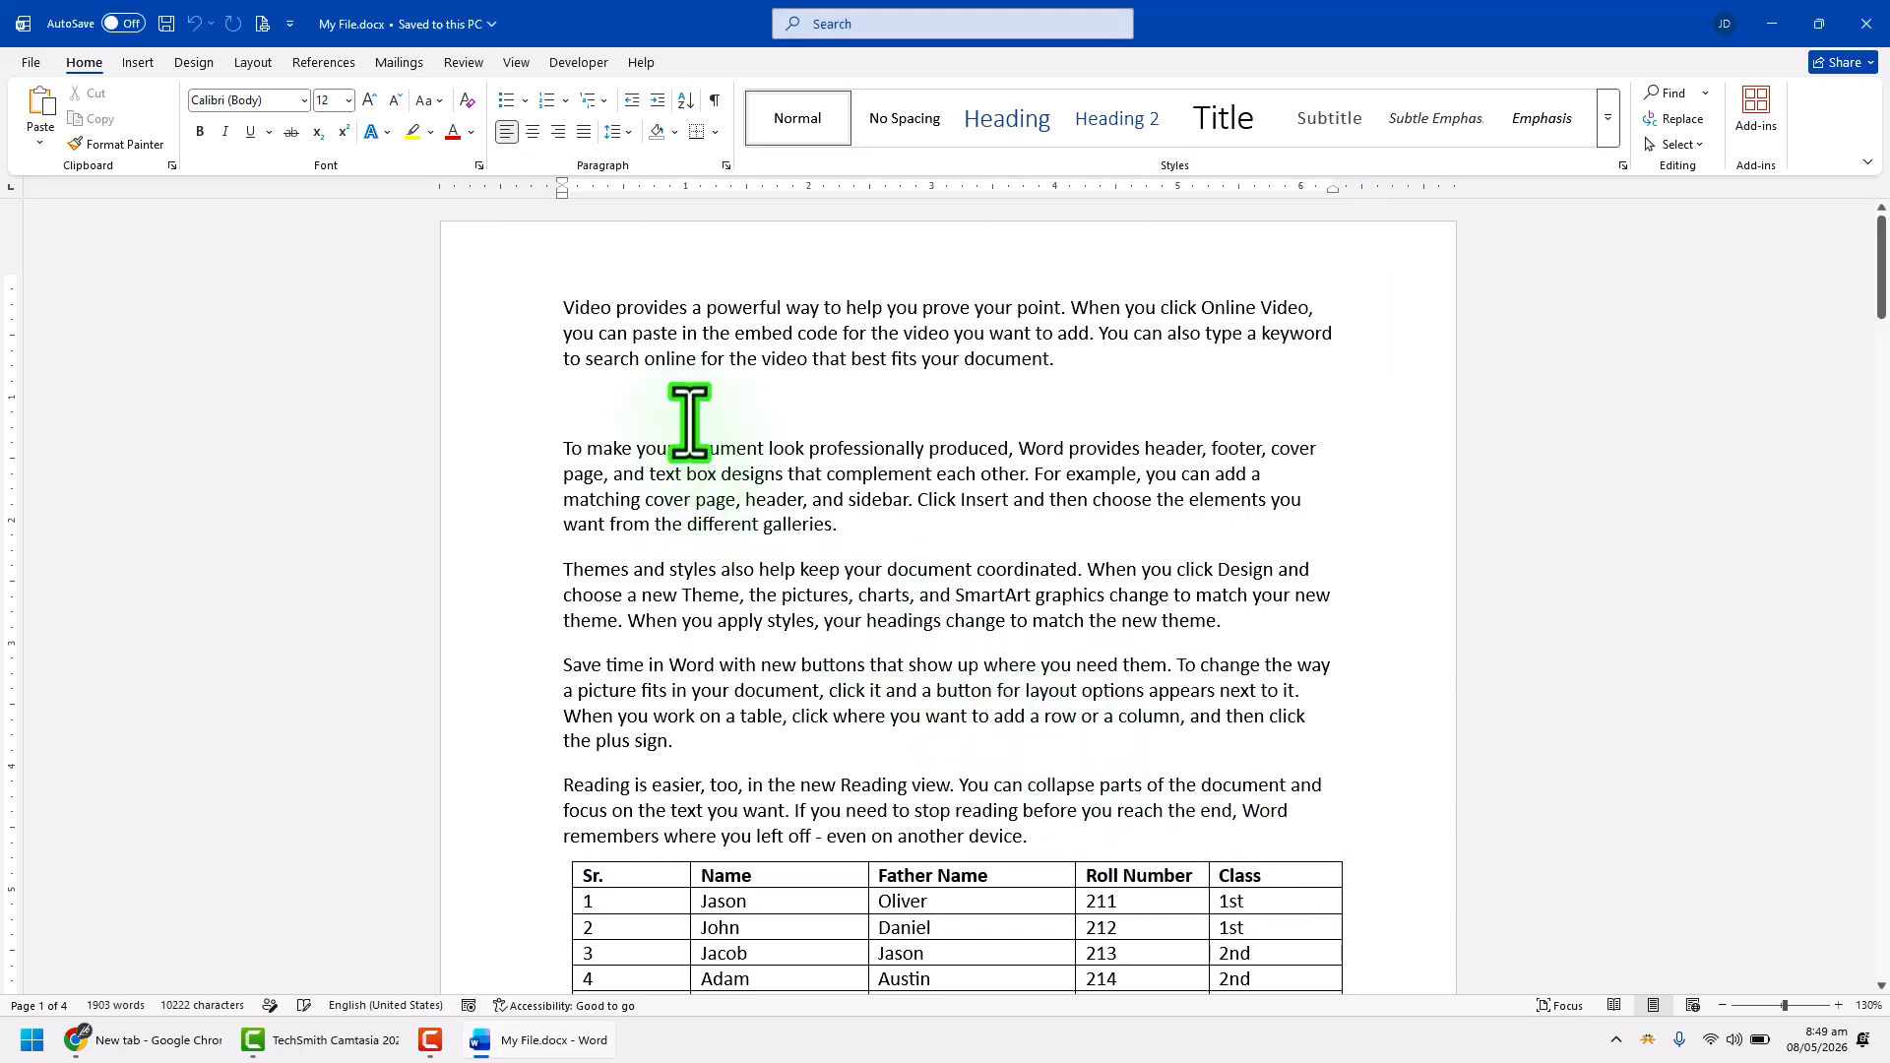
Insert a drop-down list content control in the empty paragraph below the first paragraph
left_click(579, 62)
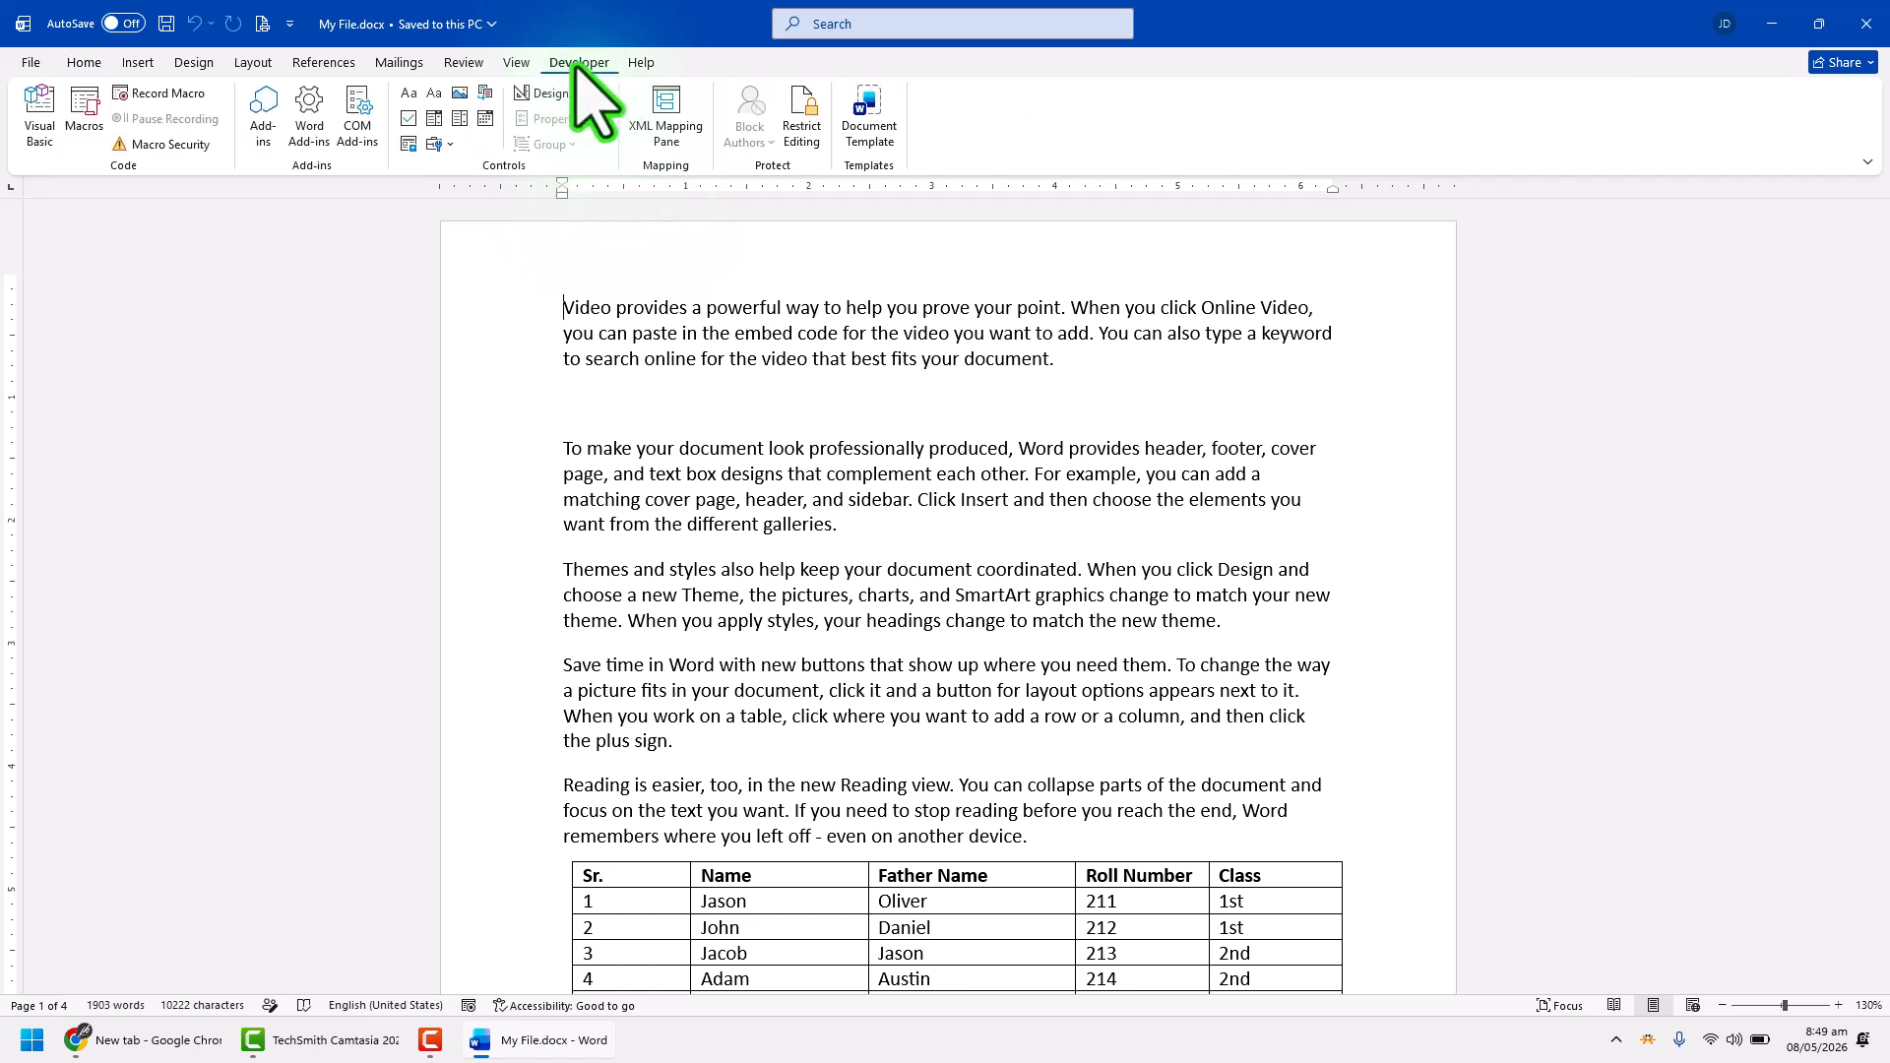
left_click(606, 389)
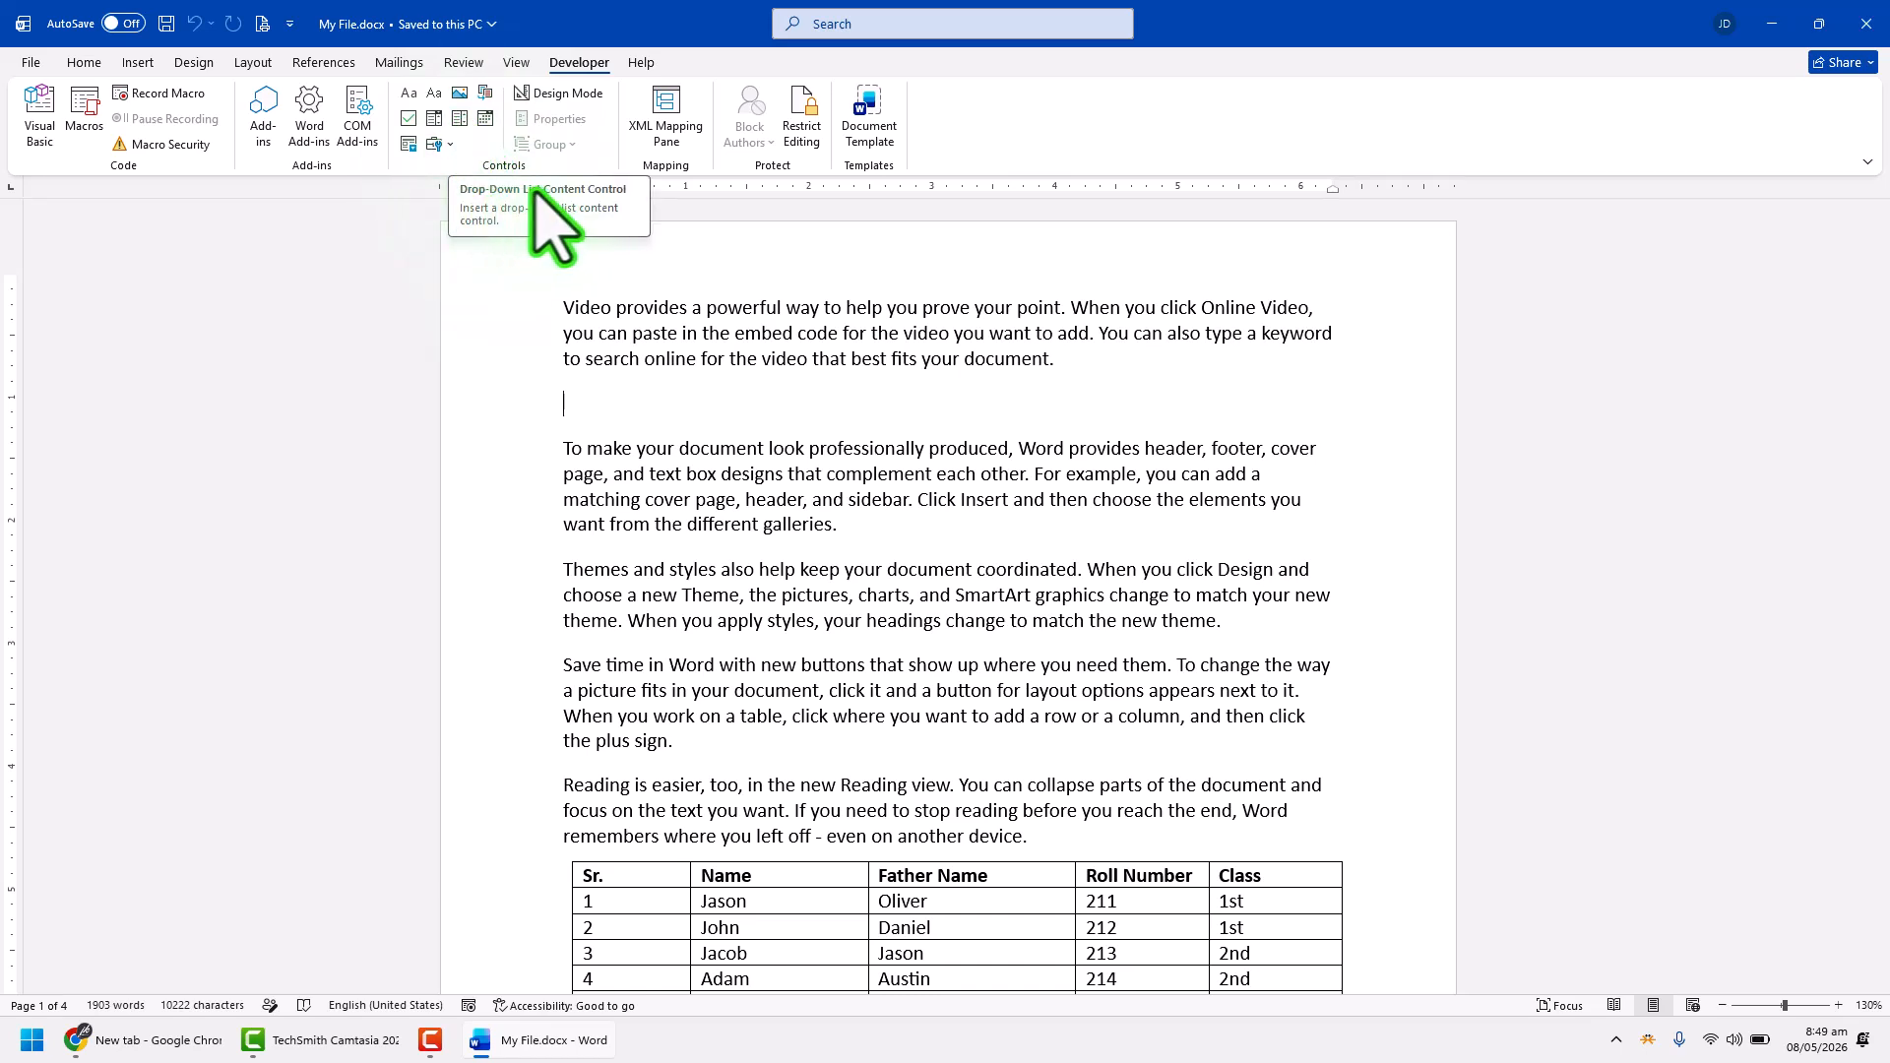
left_click(460, 118)
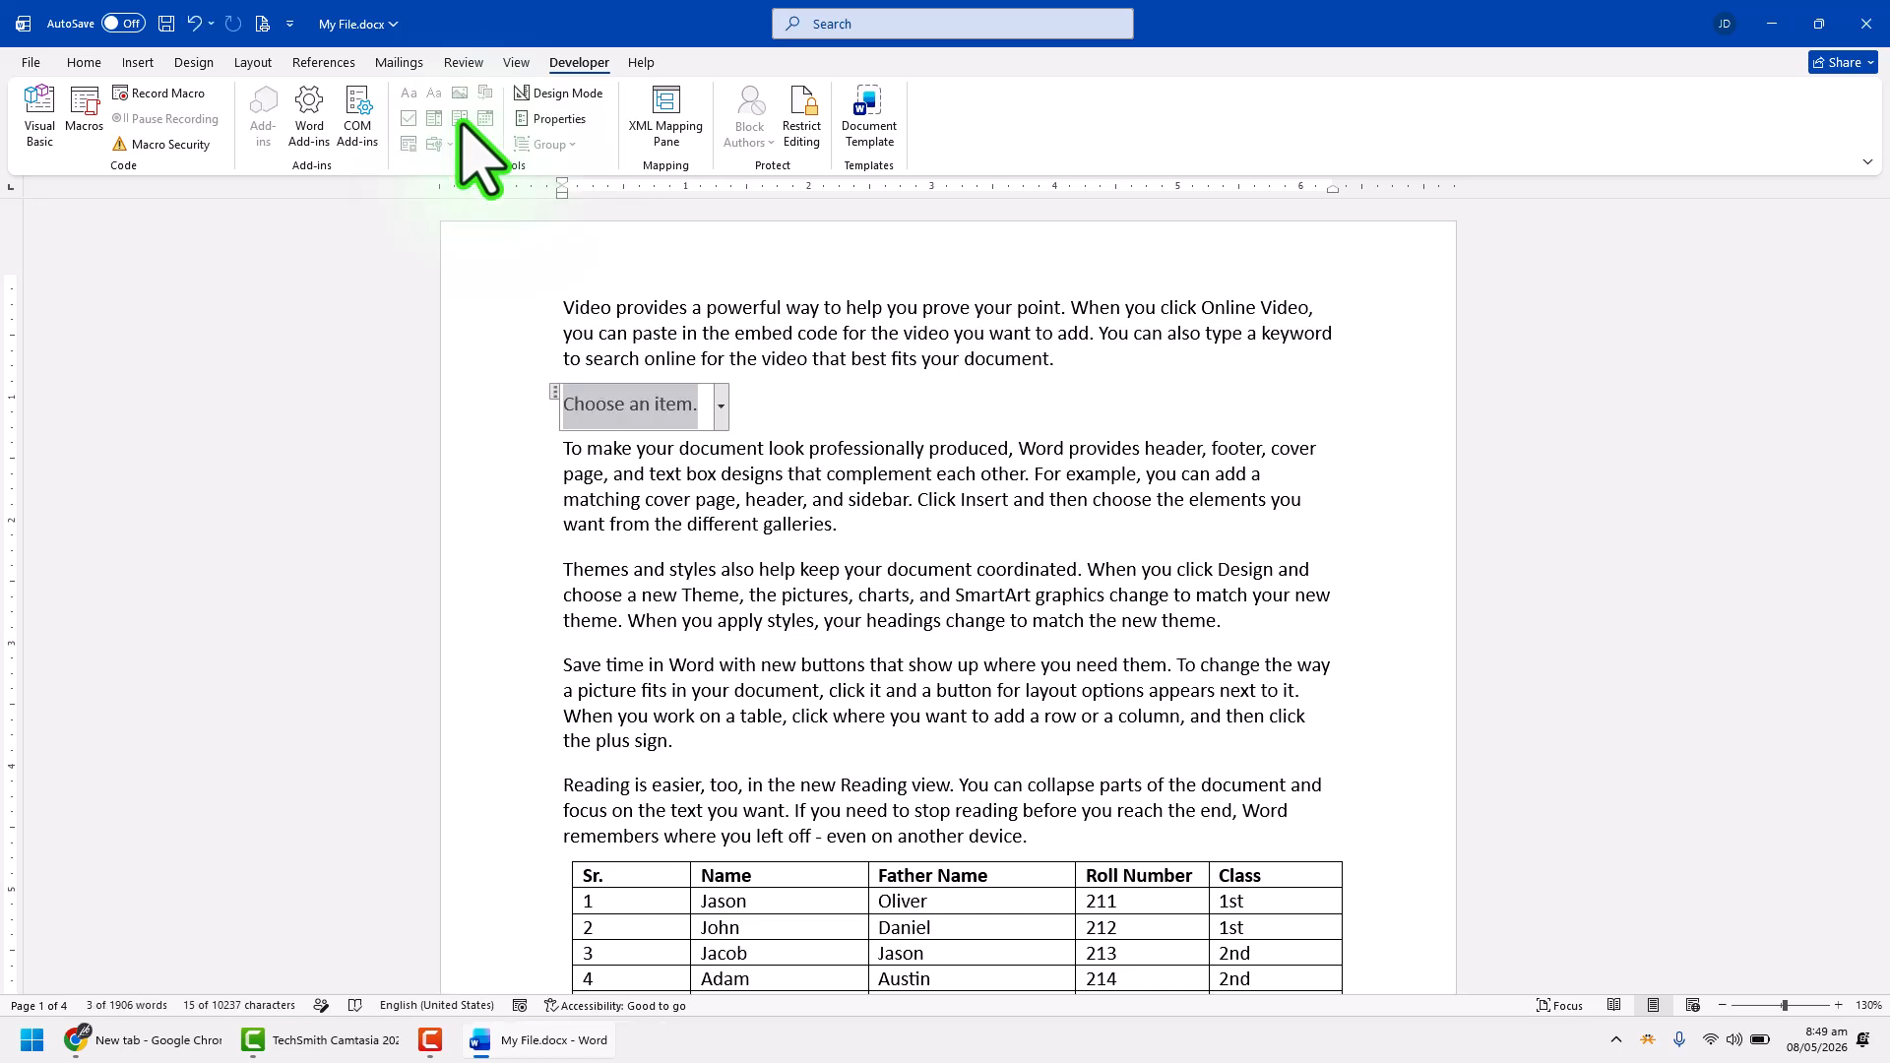
Examine the choices offered by the new drop-down list control
left_click(722, 406)
left_click(686, 444)
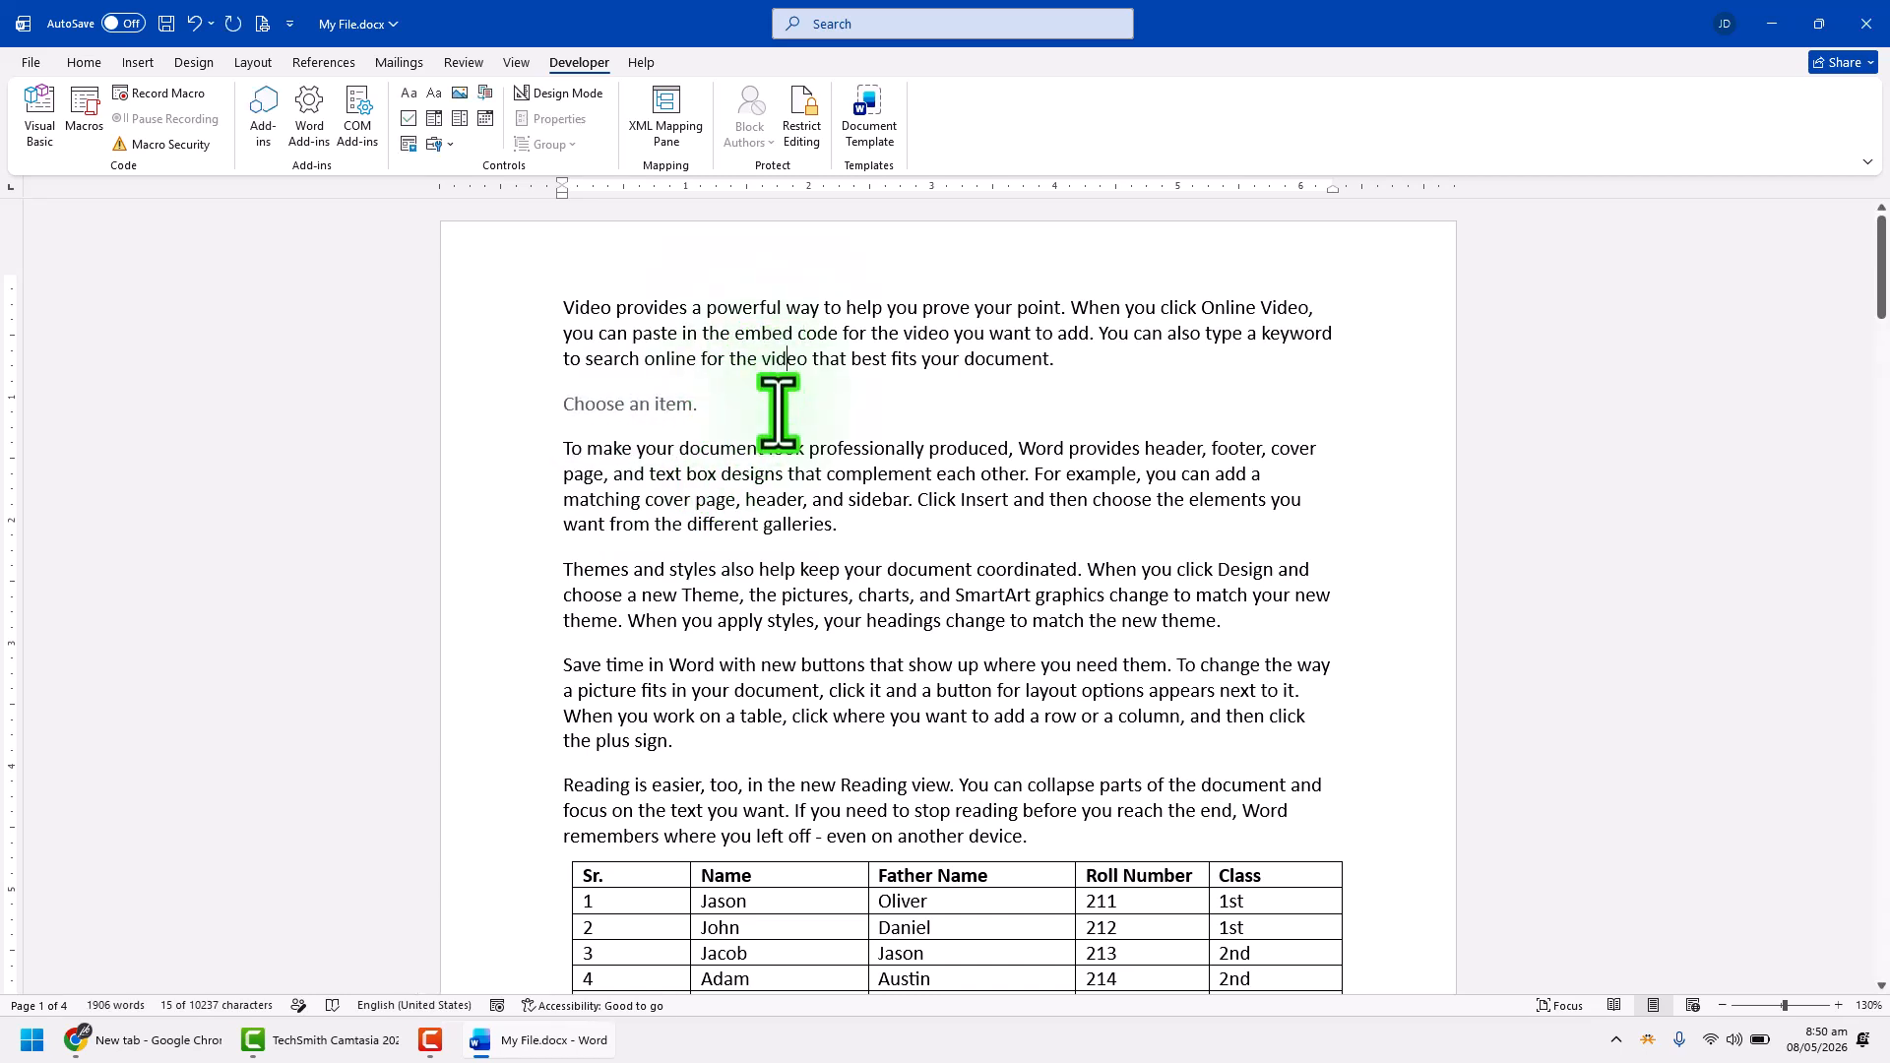
left_click(721, 406)
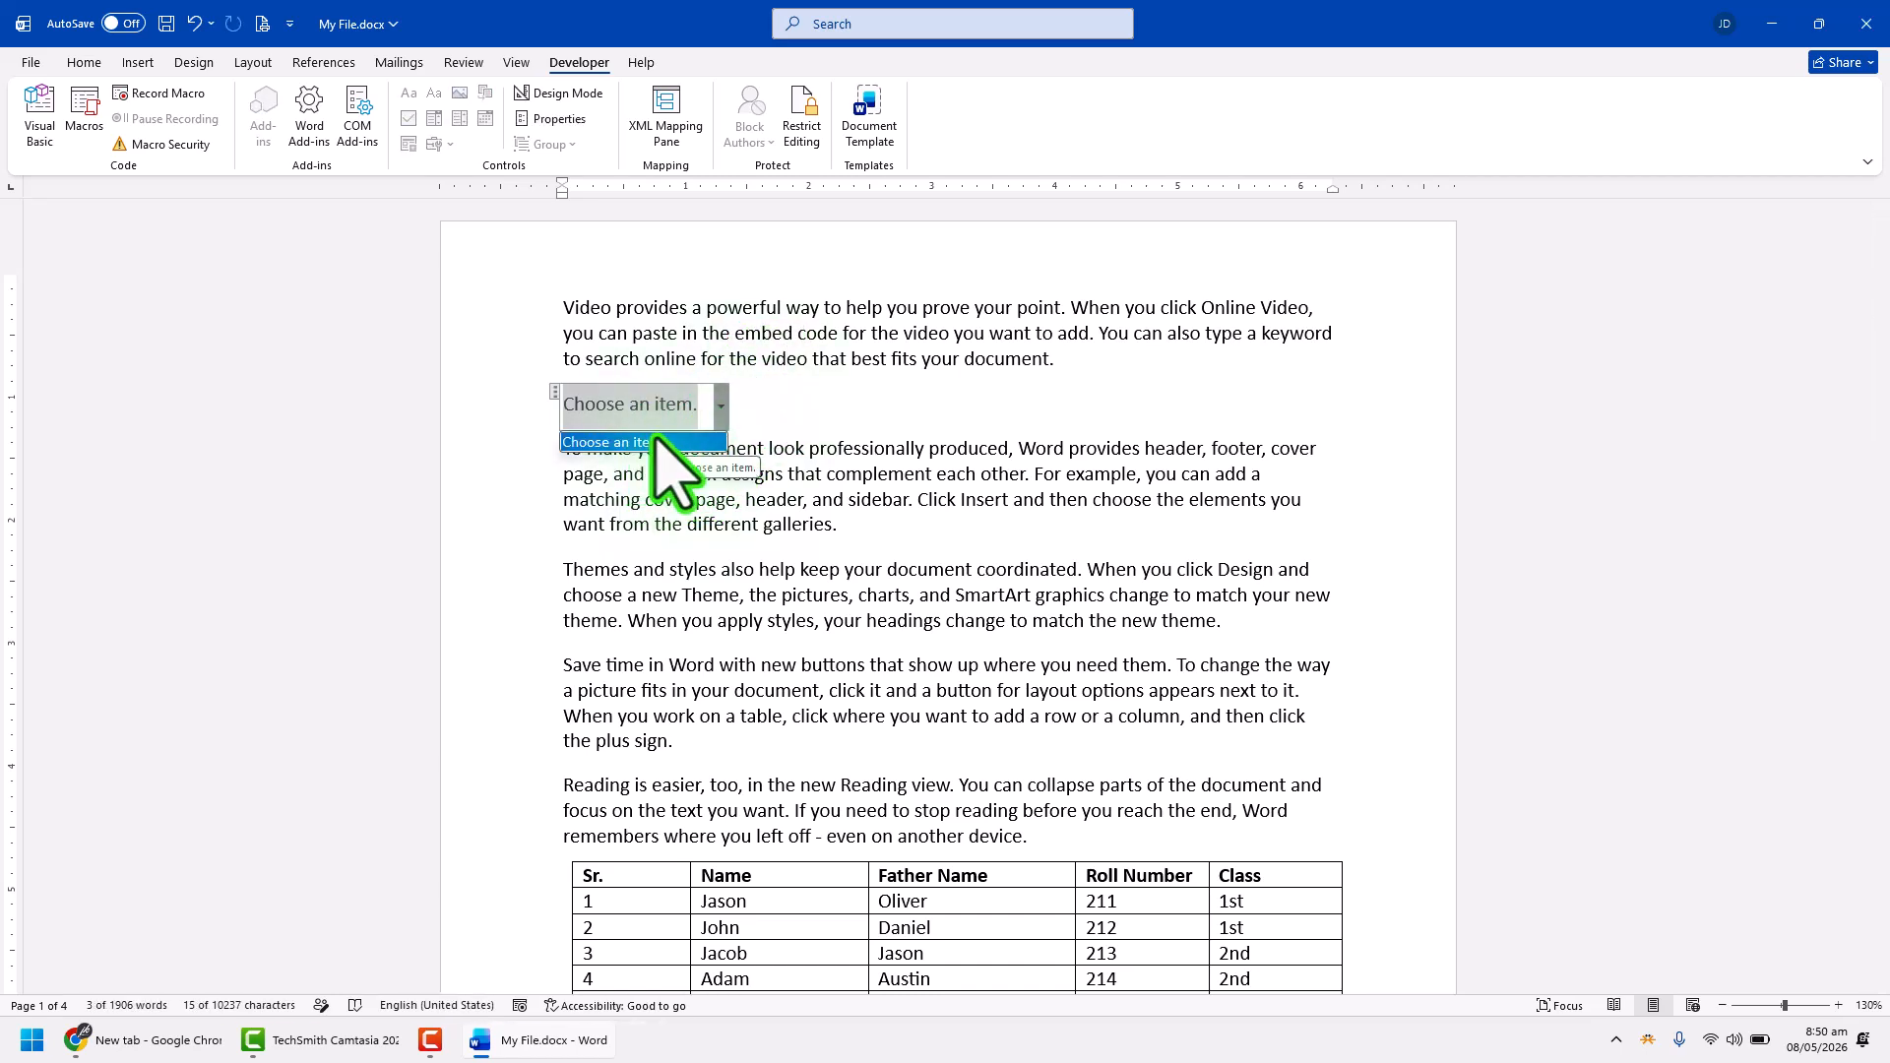
left_click(641, 412)
left_click(602, 366)
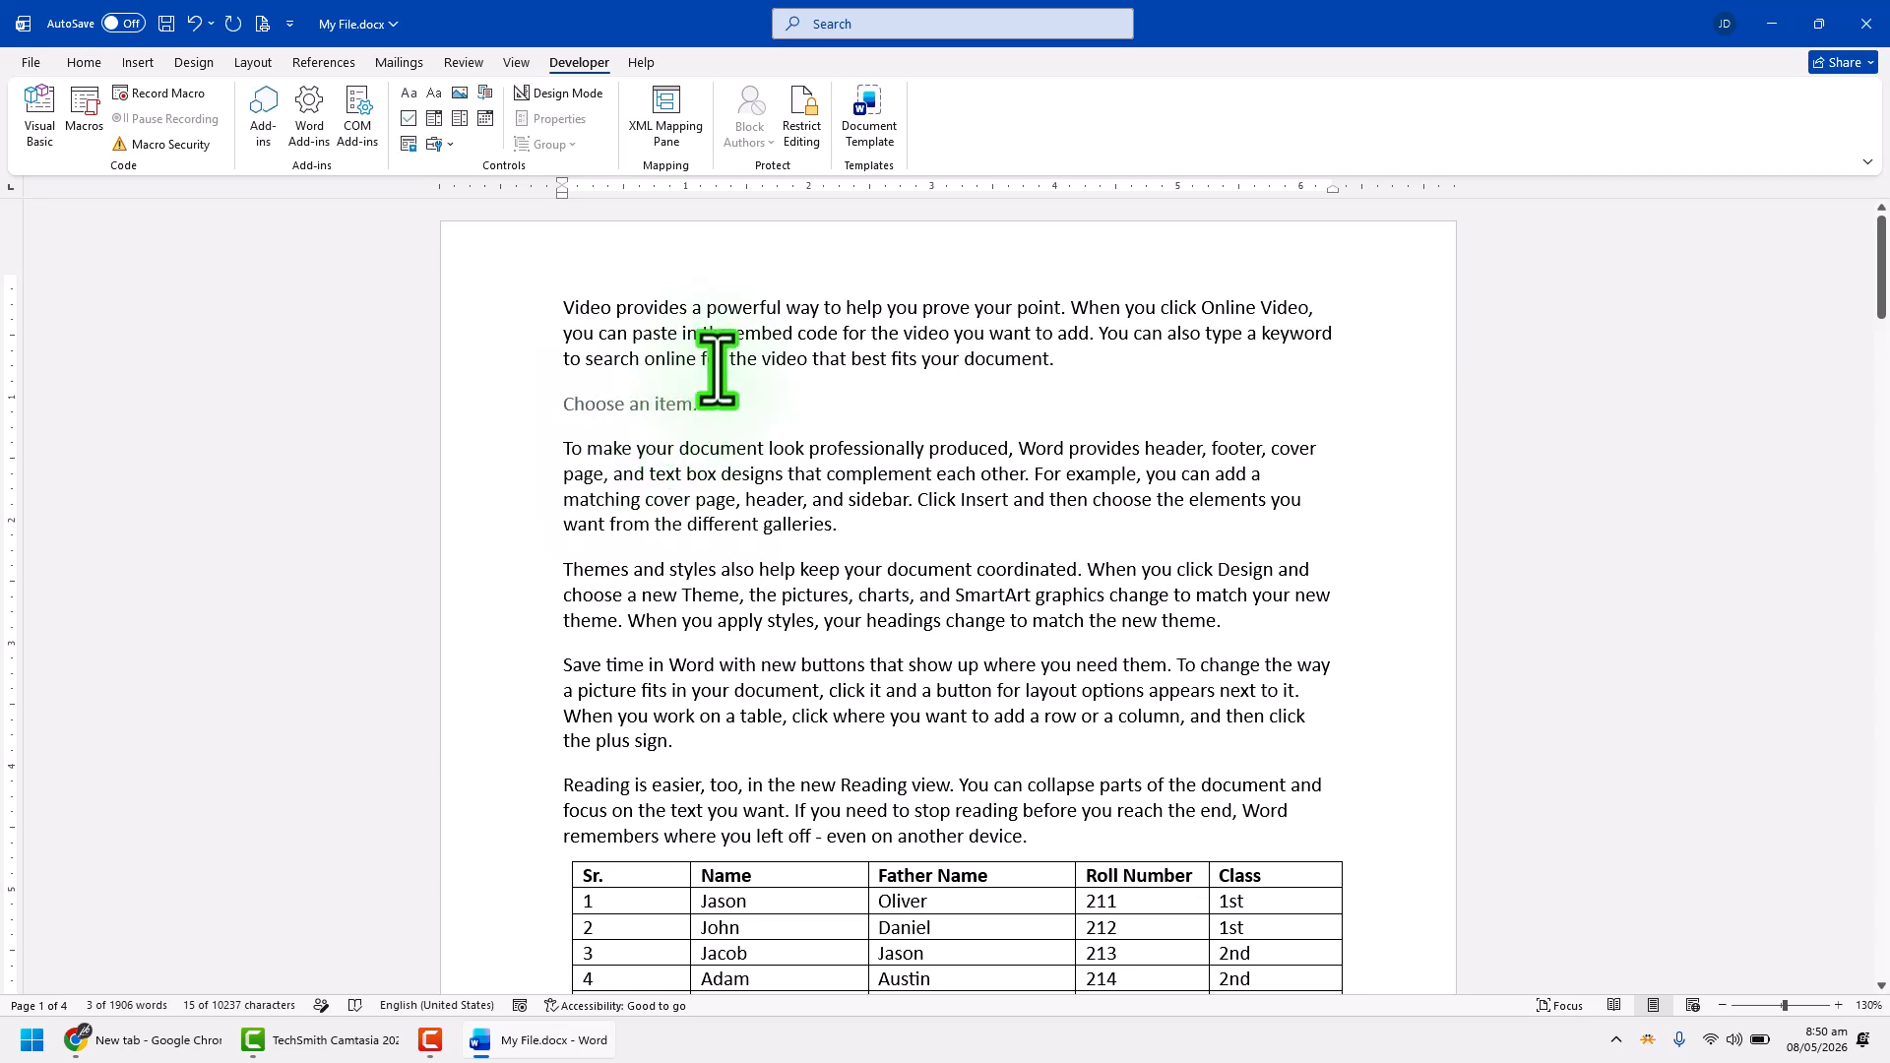
Set the drop-down control's title to "My Subjects" in its content control properties
left_click(652, 405)
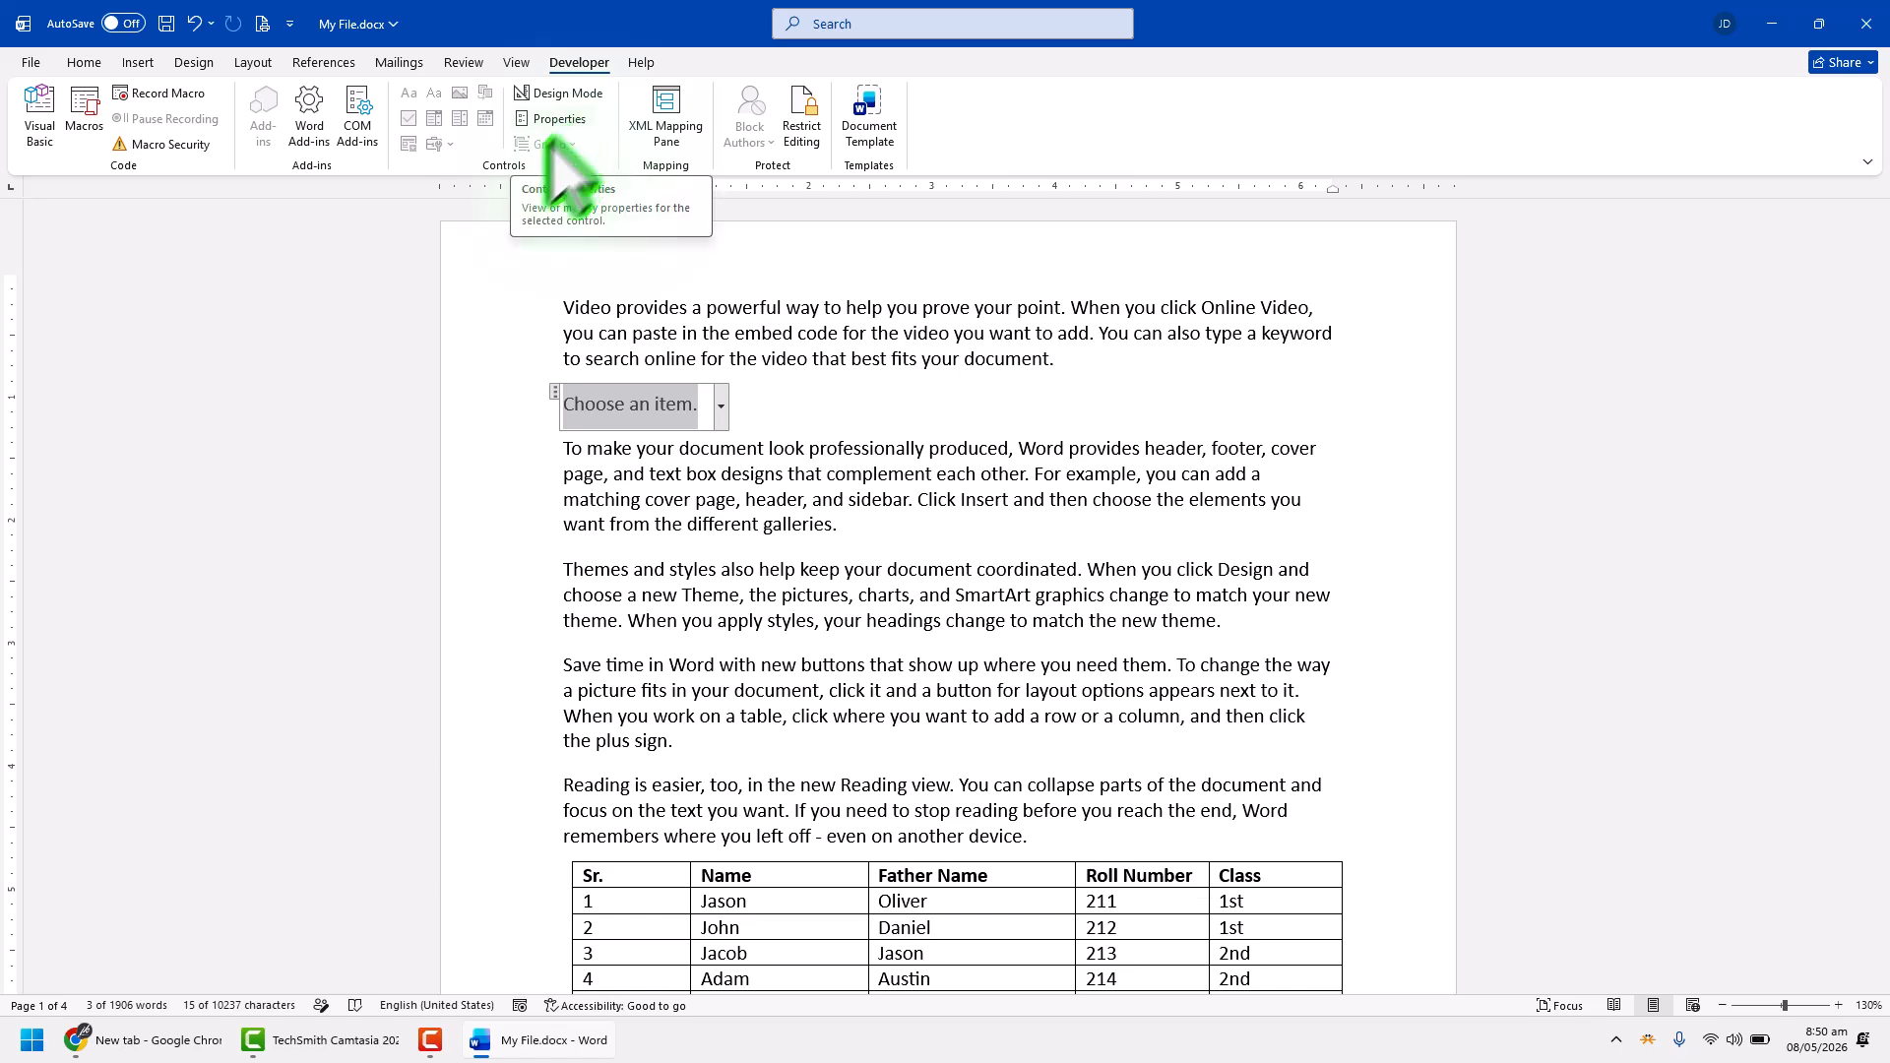
left_click(559, 120)
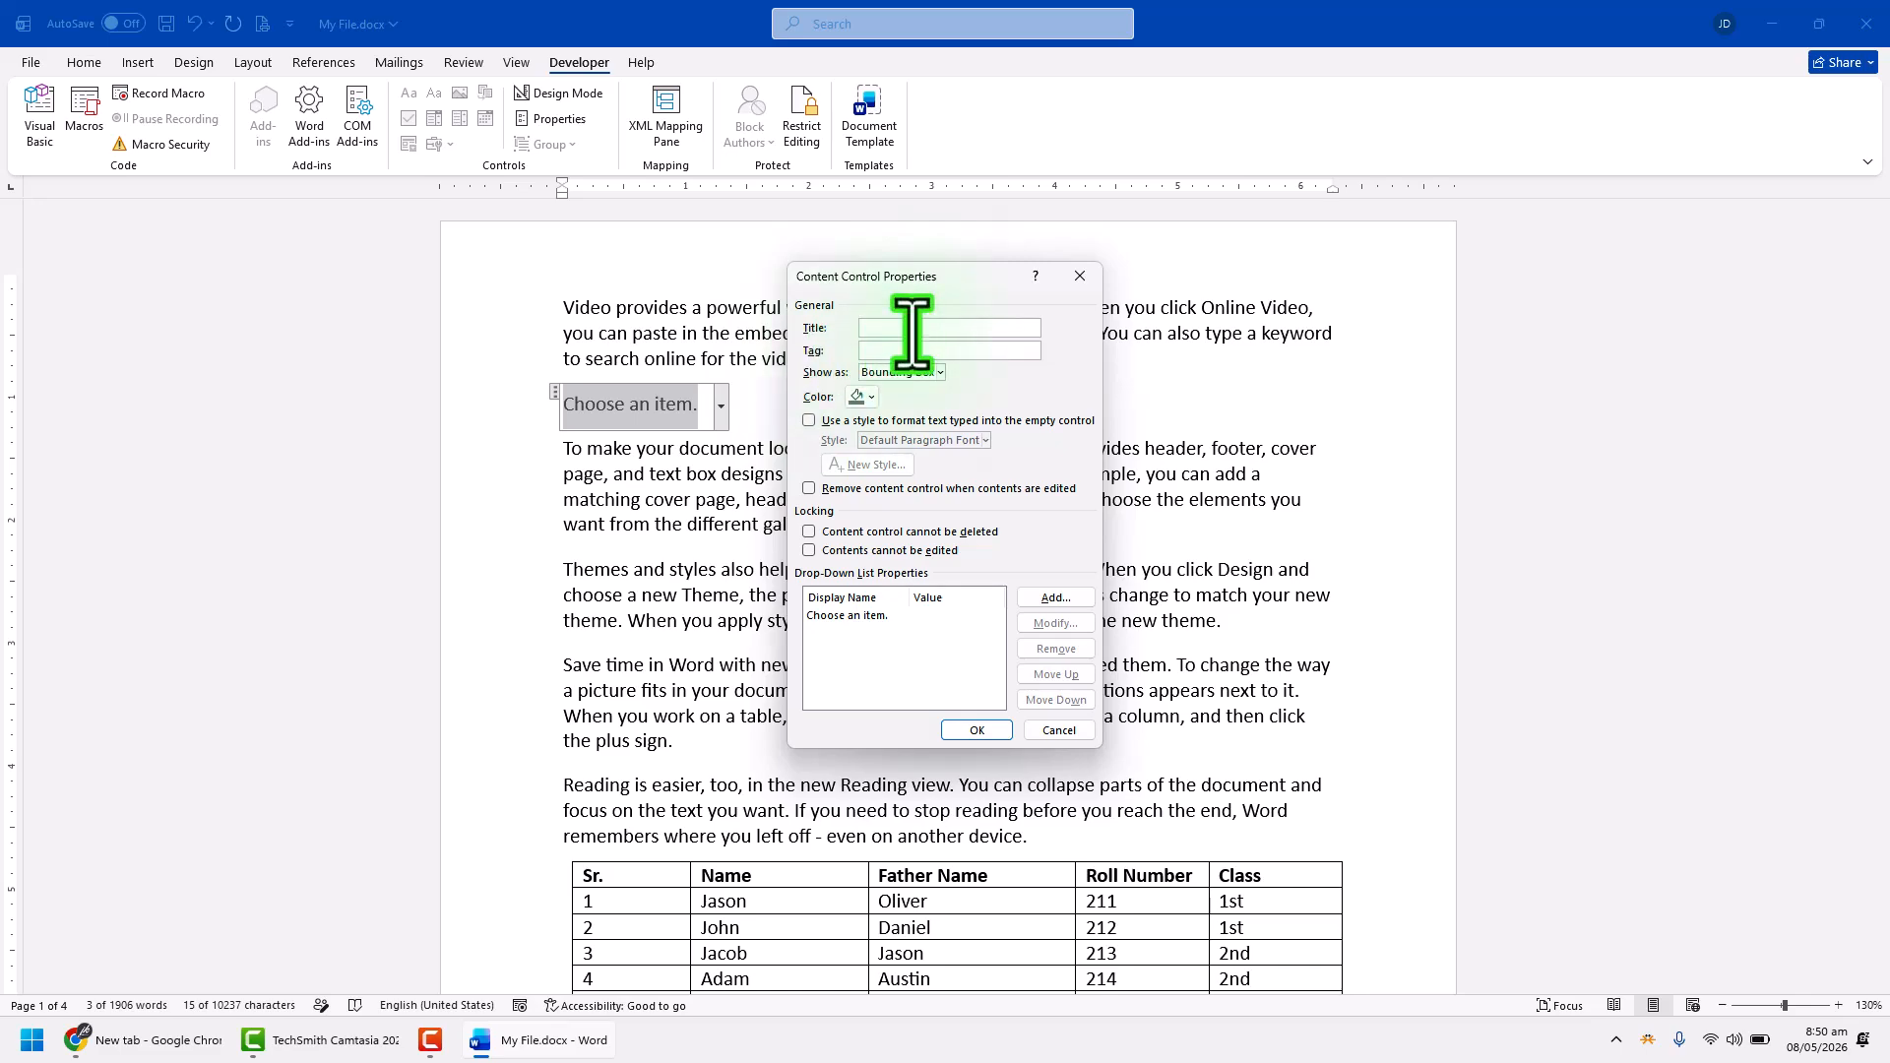
type("Subj")
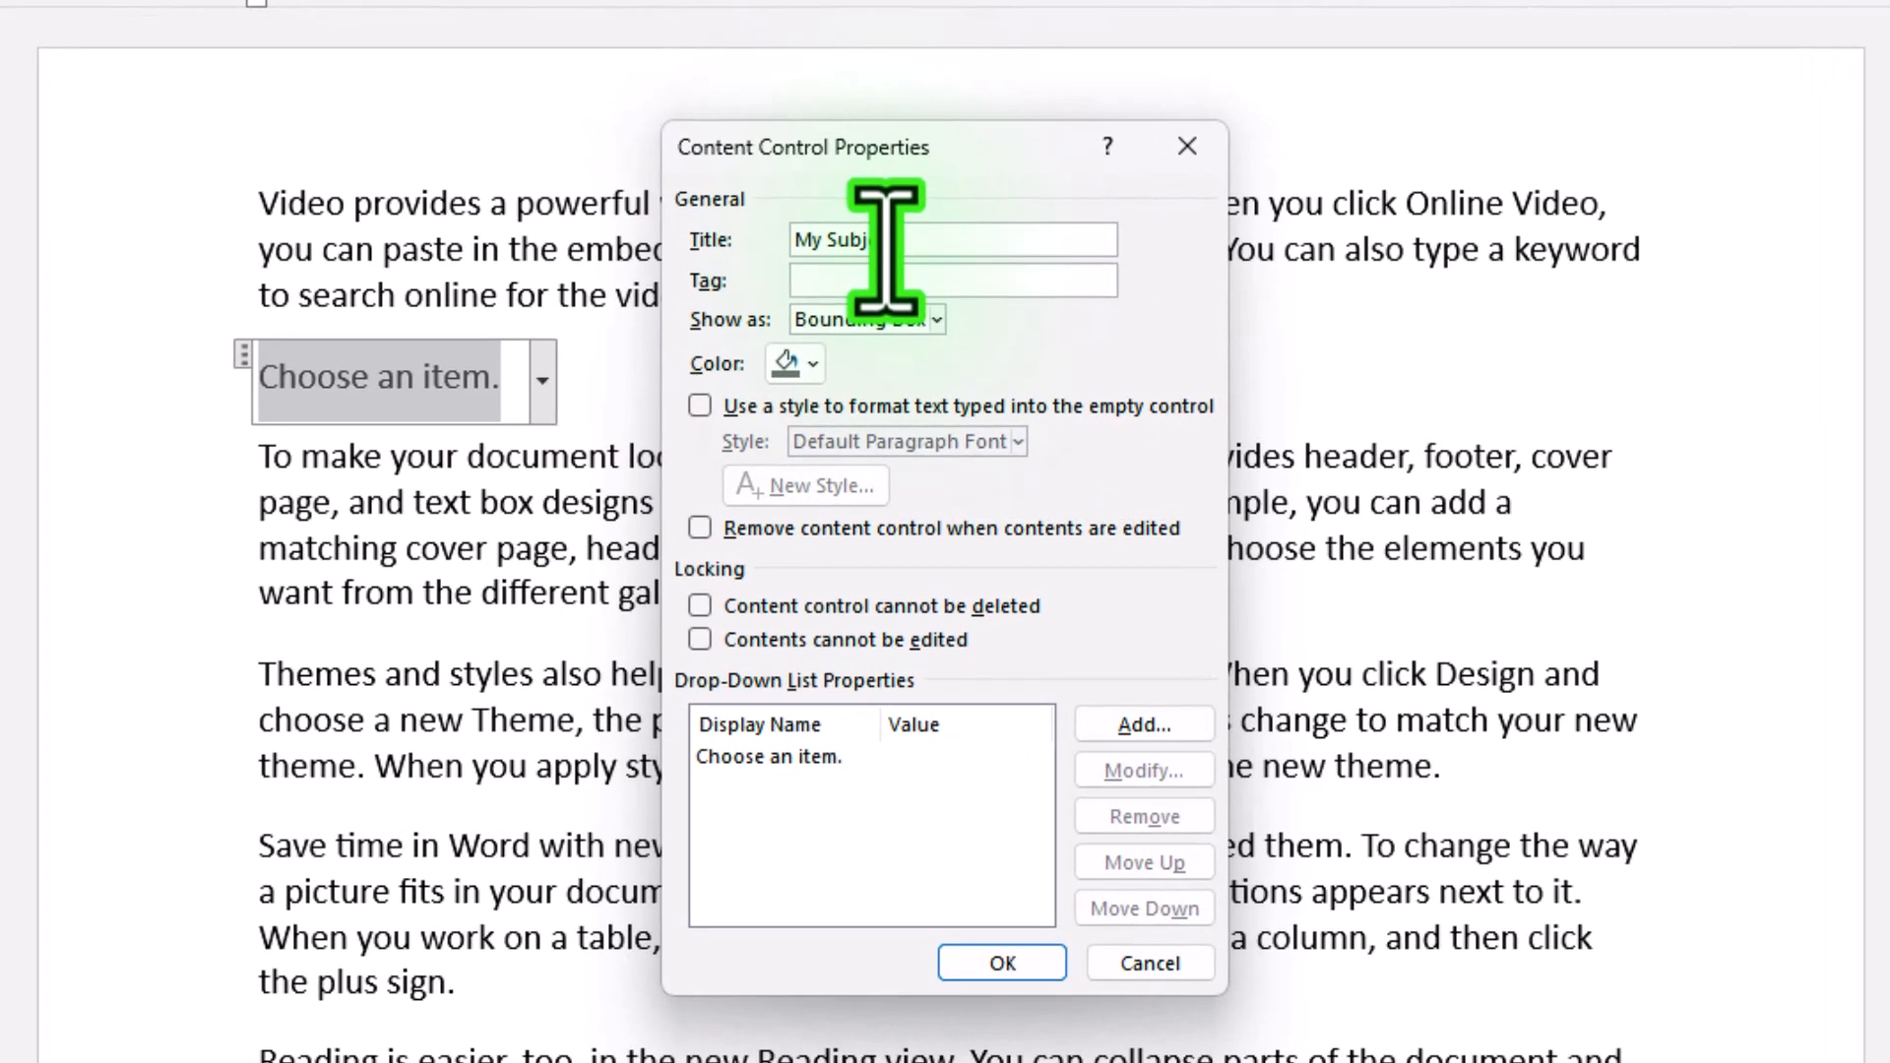
type("ects")
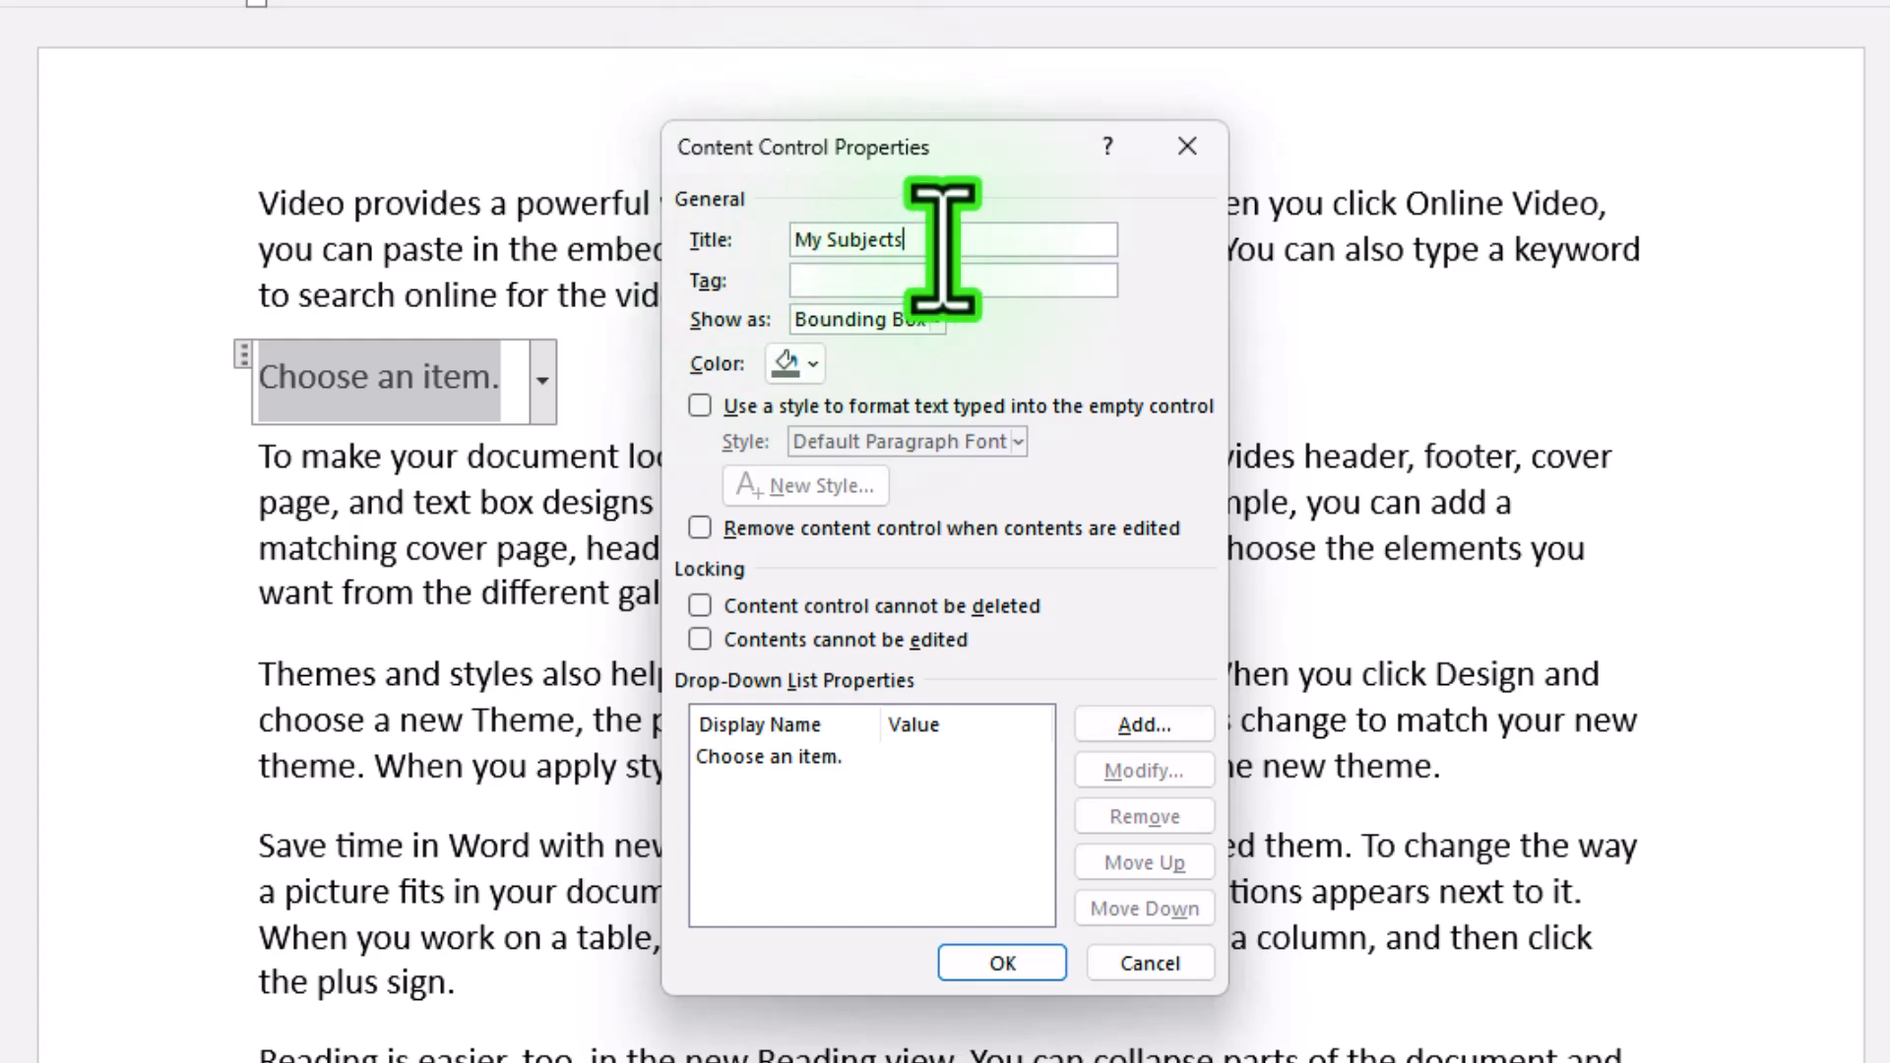
Set the control's color to bright green and lock it so the content control cannot be deleted
left_click(813, 360)
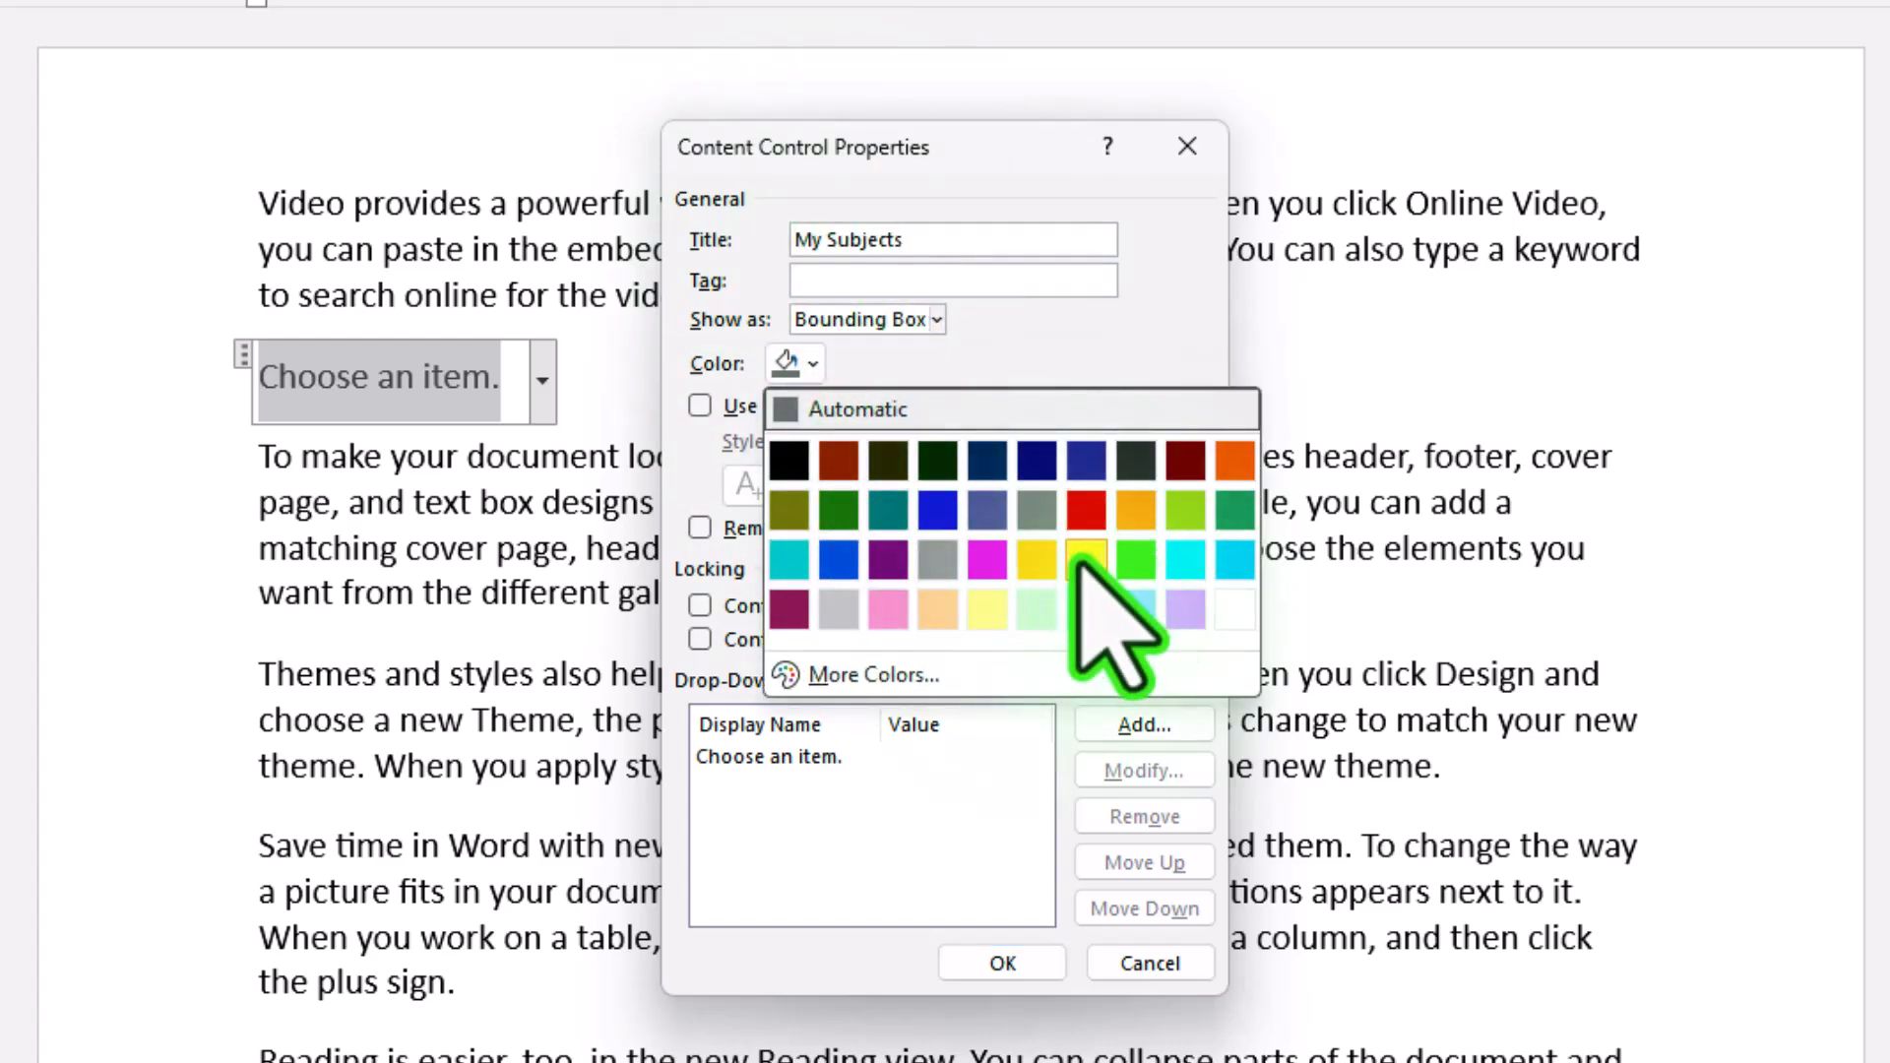
left_click(1135, 559)
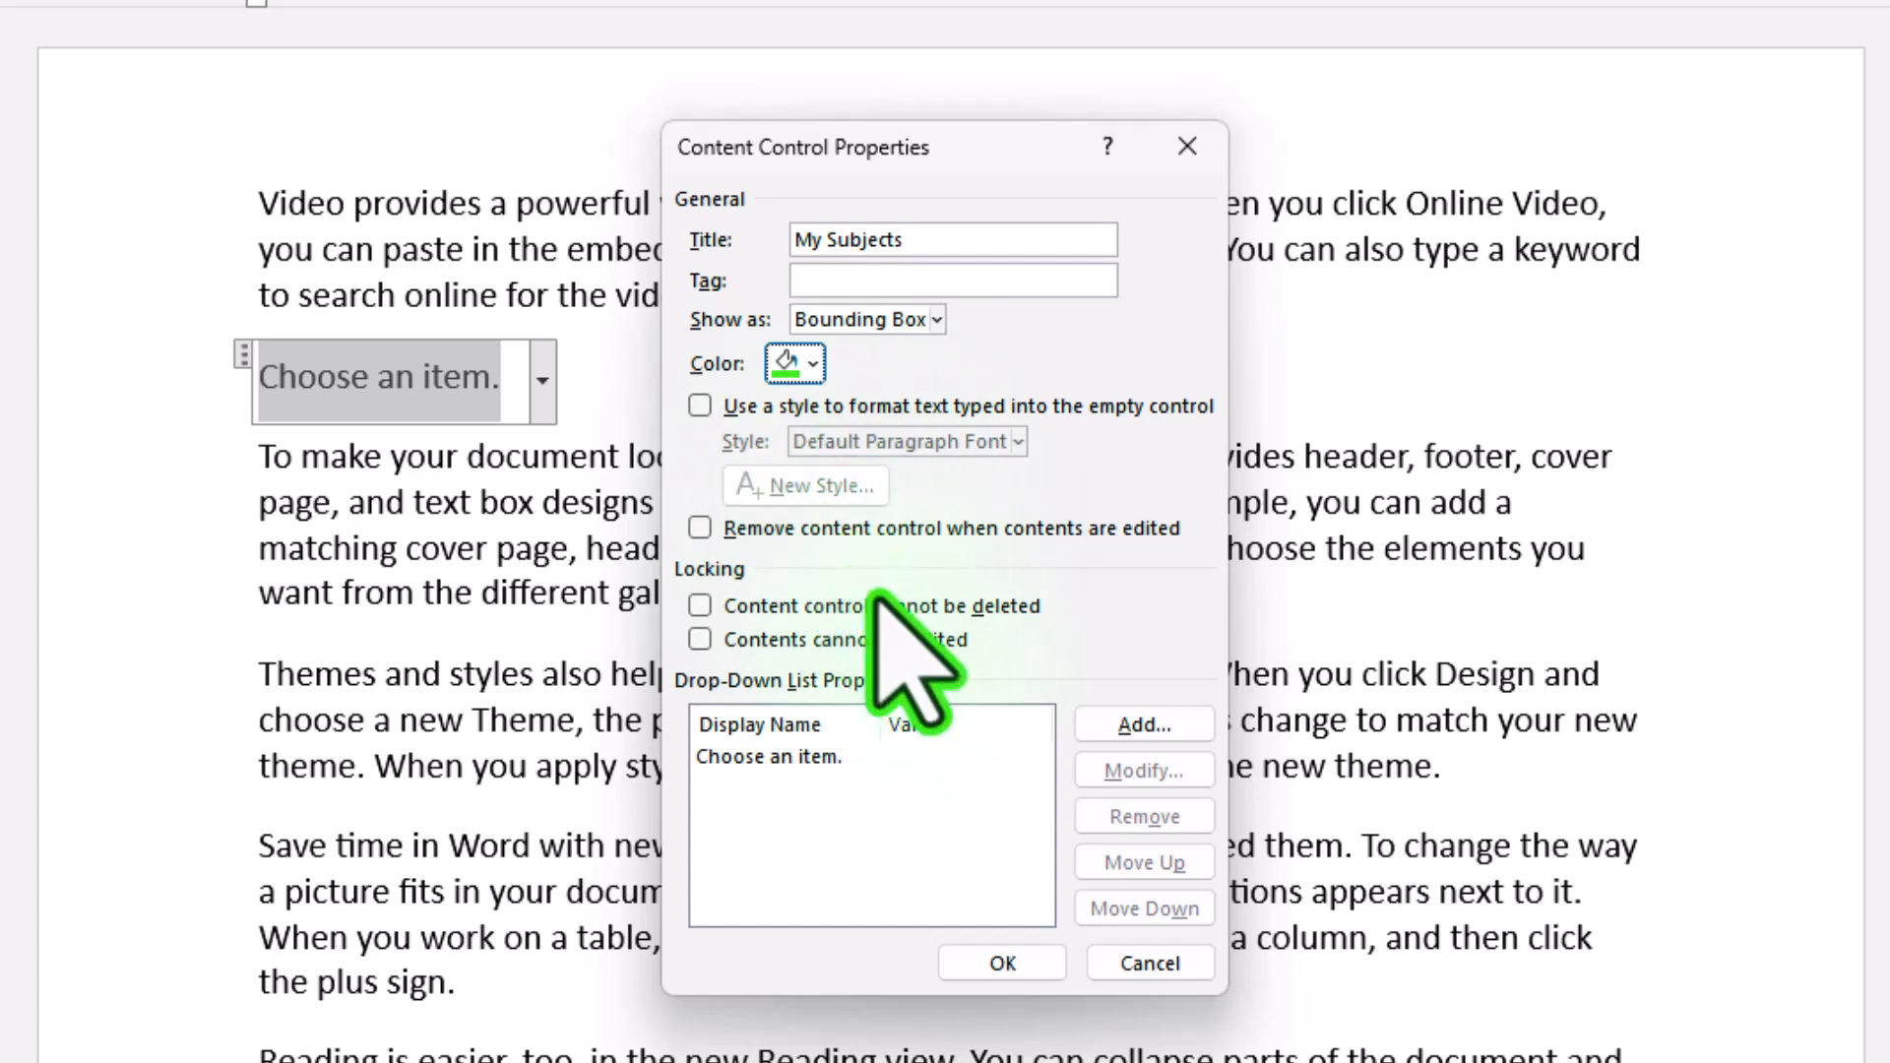
left_click(805, 607)
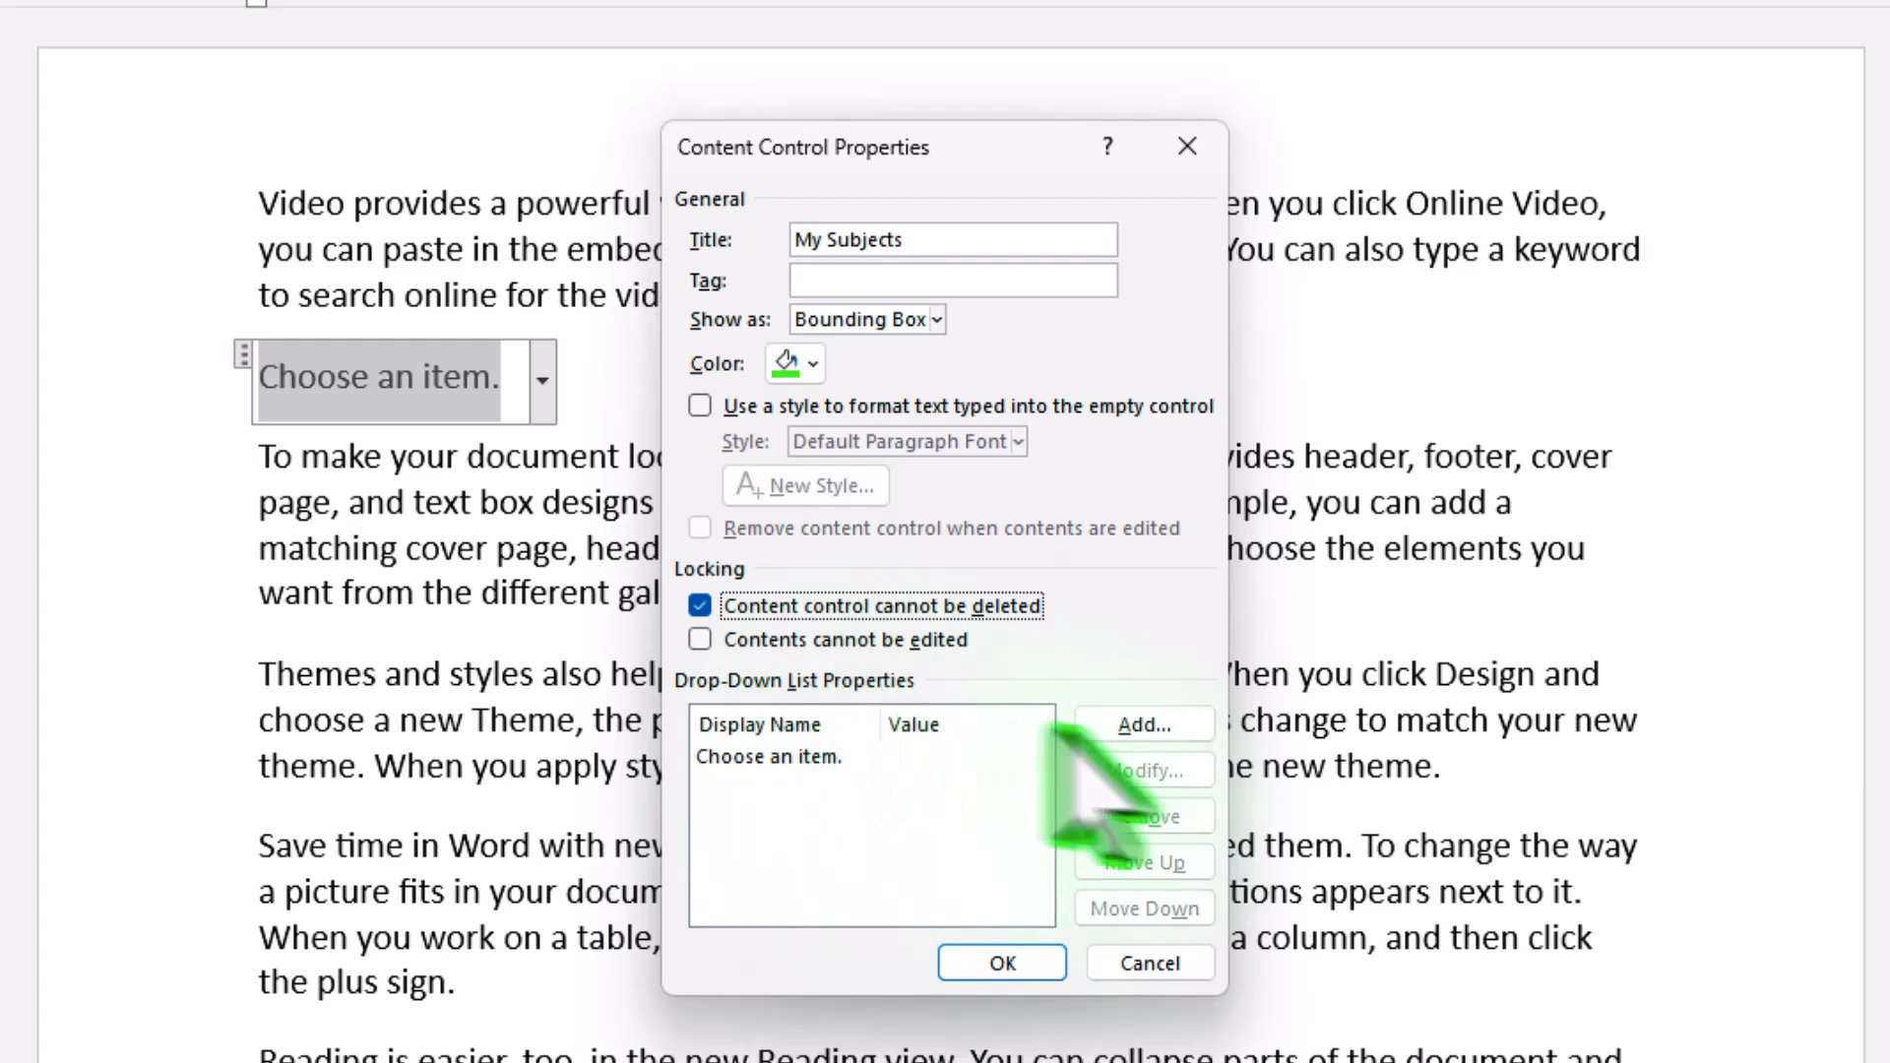
Add the choices Mathematics, Chemistry and Computer to the drop-down list
left_click(1160, 729)
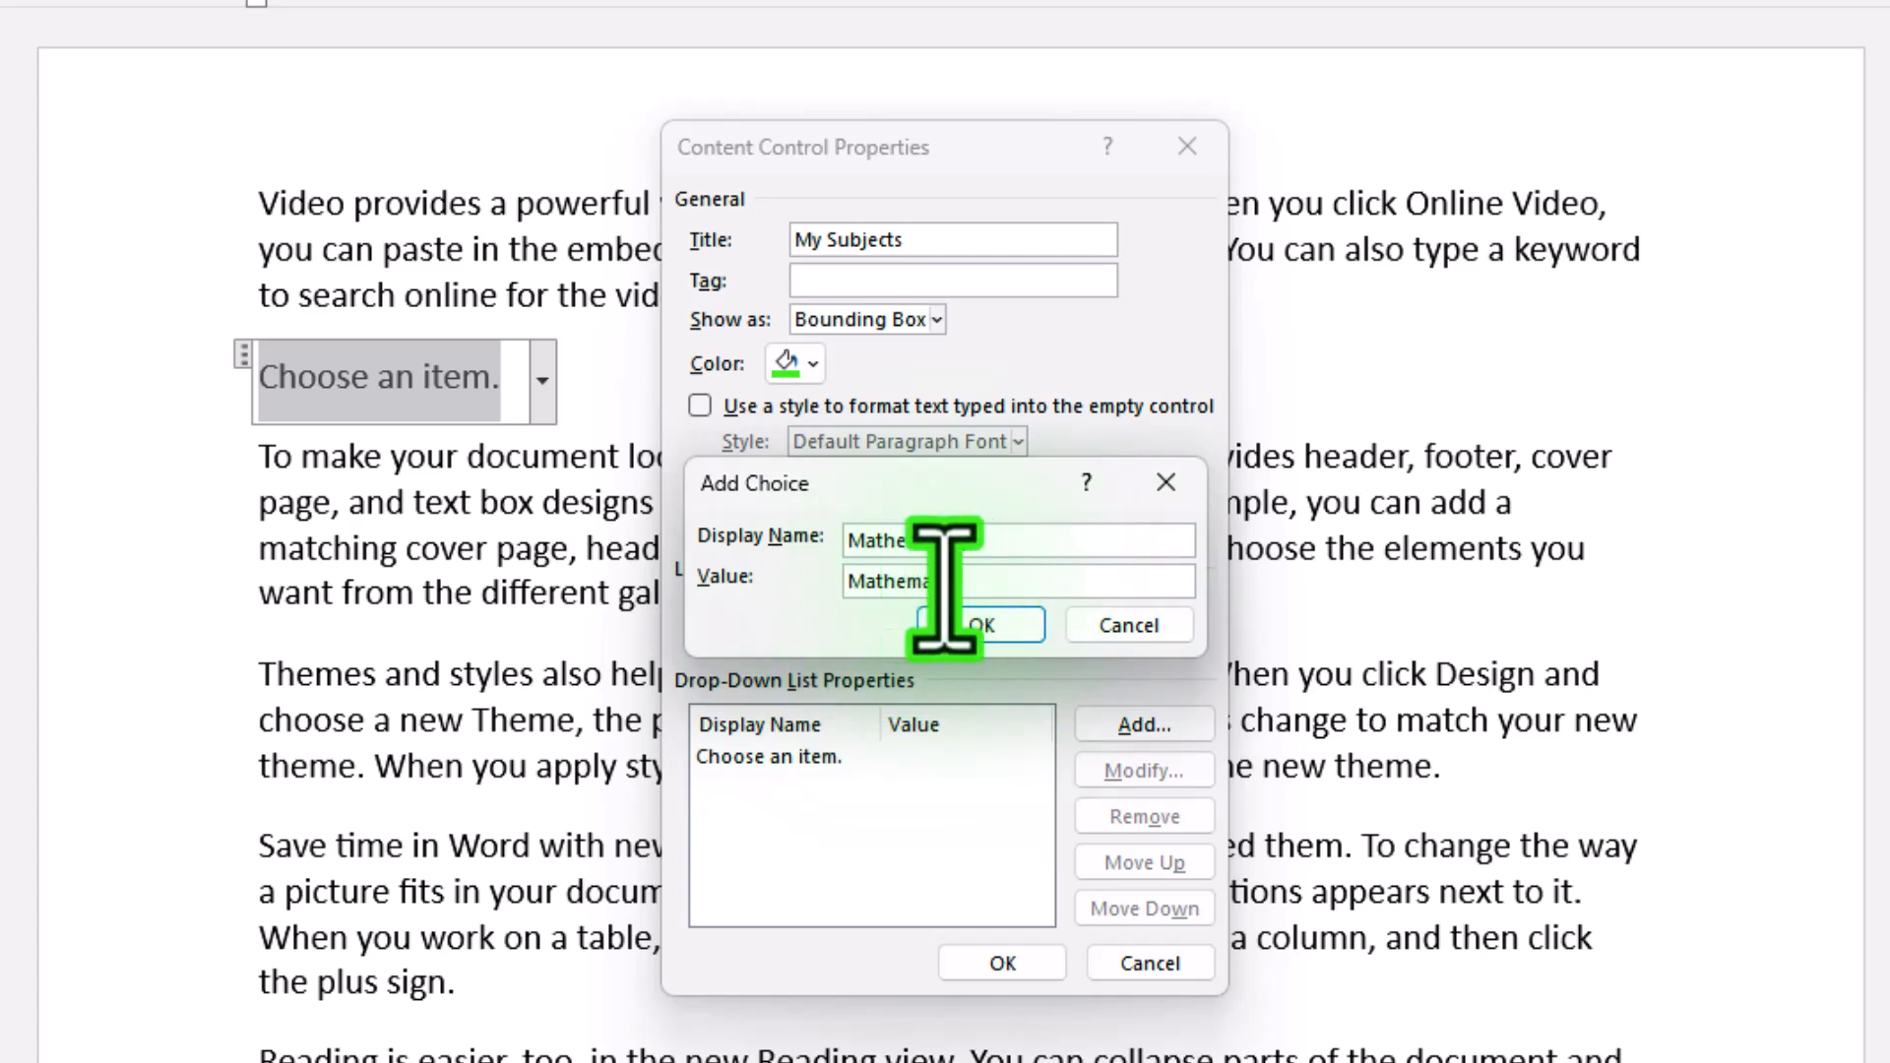
left_click(981, 625)
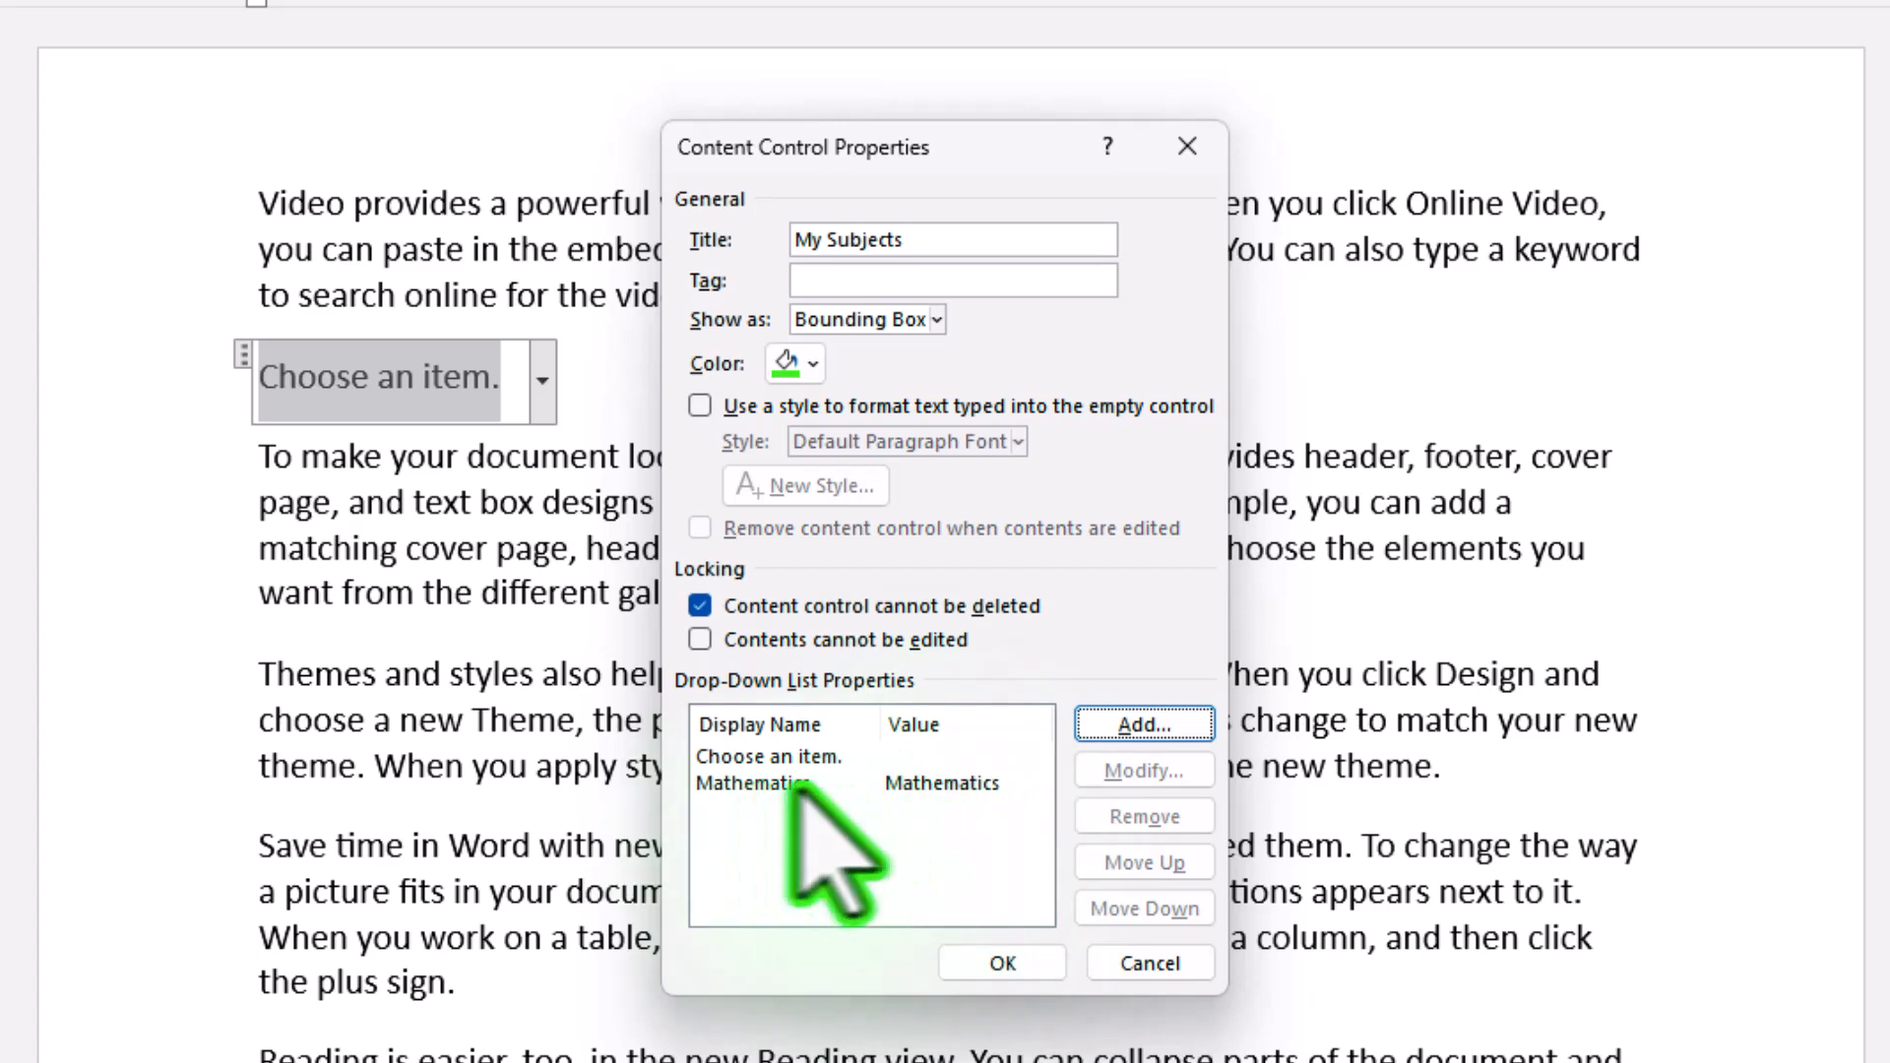
left_click(1144, 724)
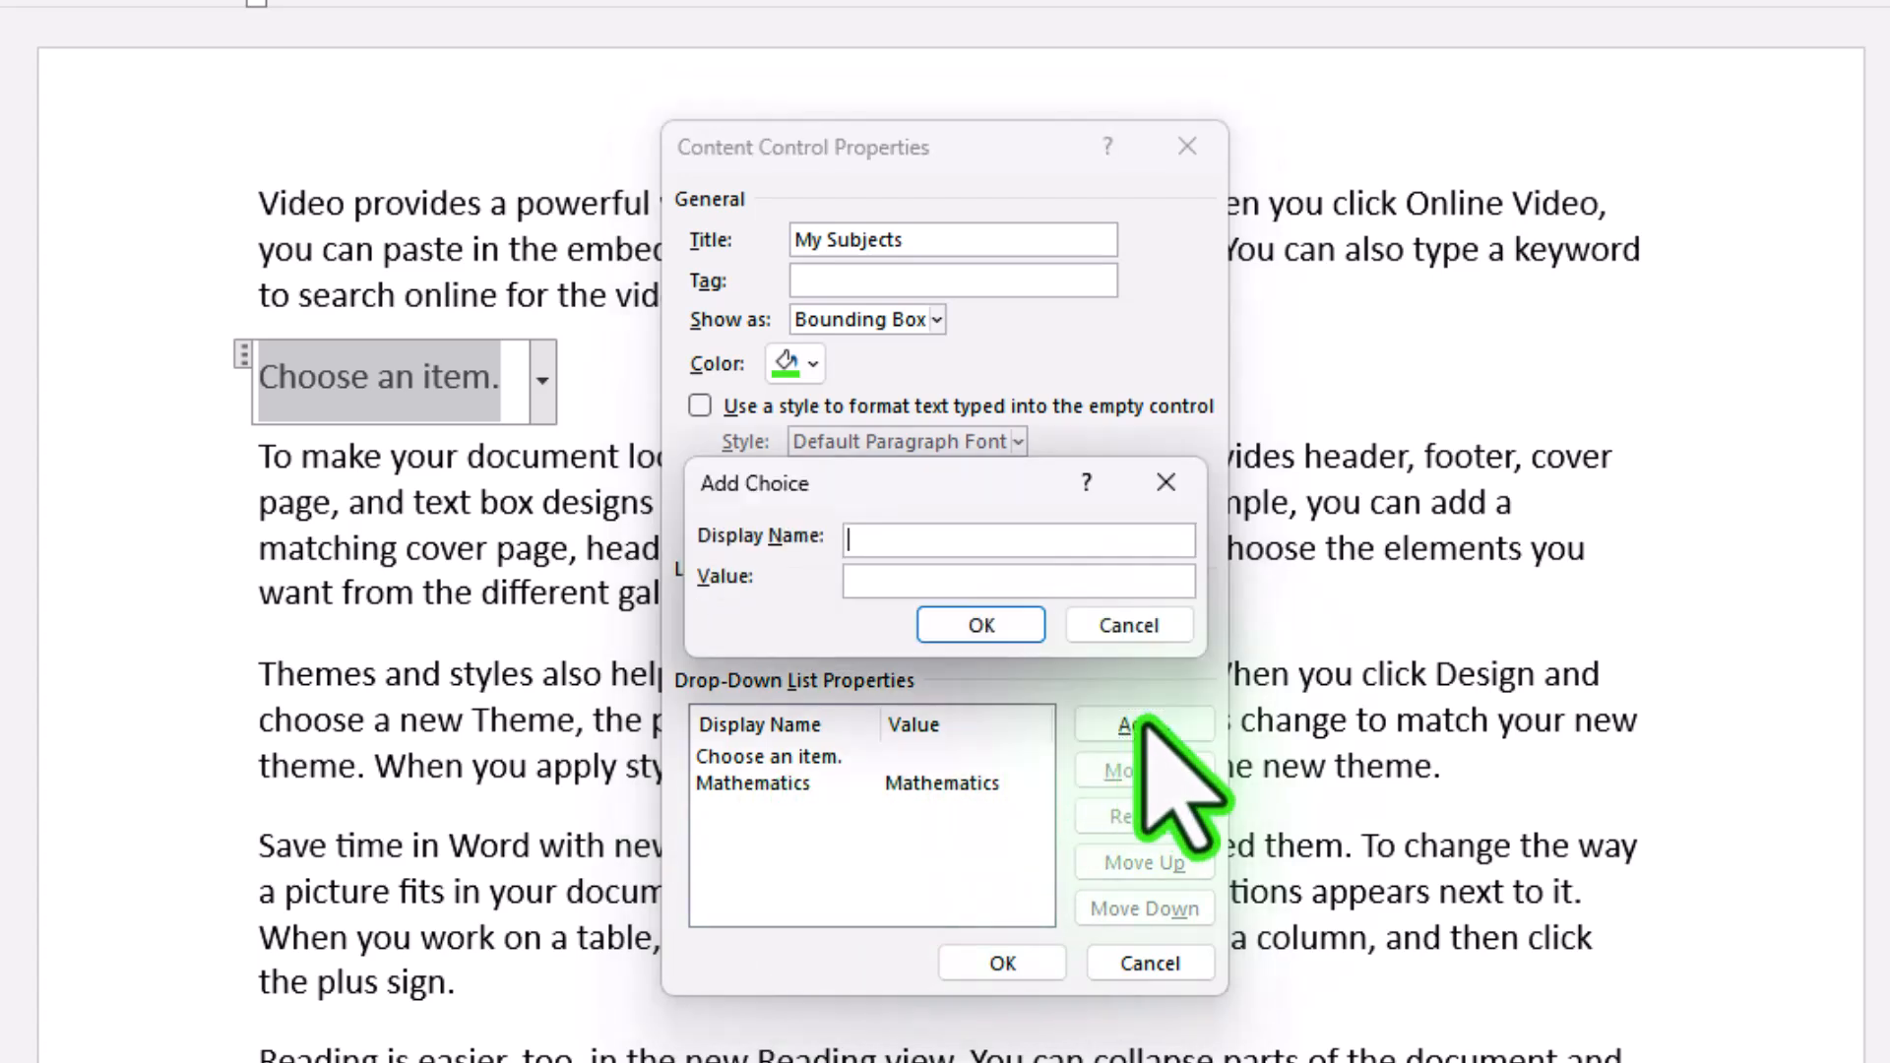
type("C")
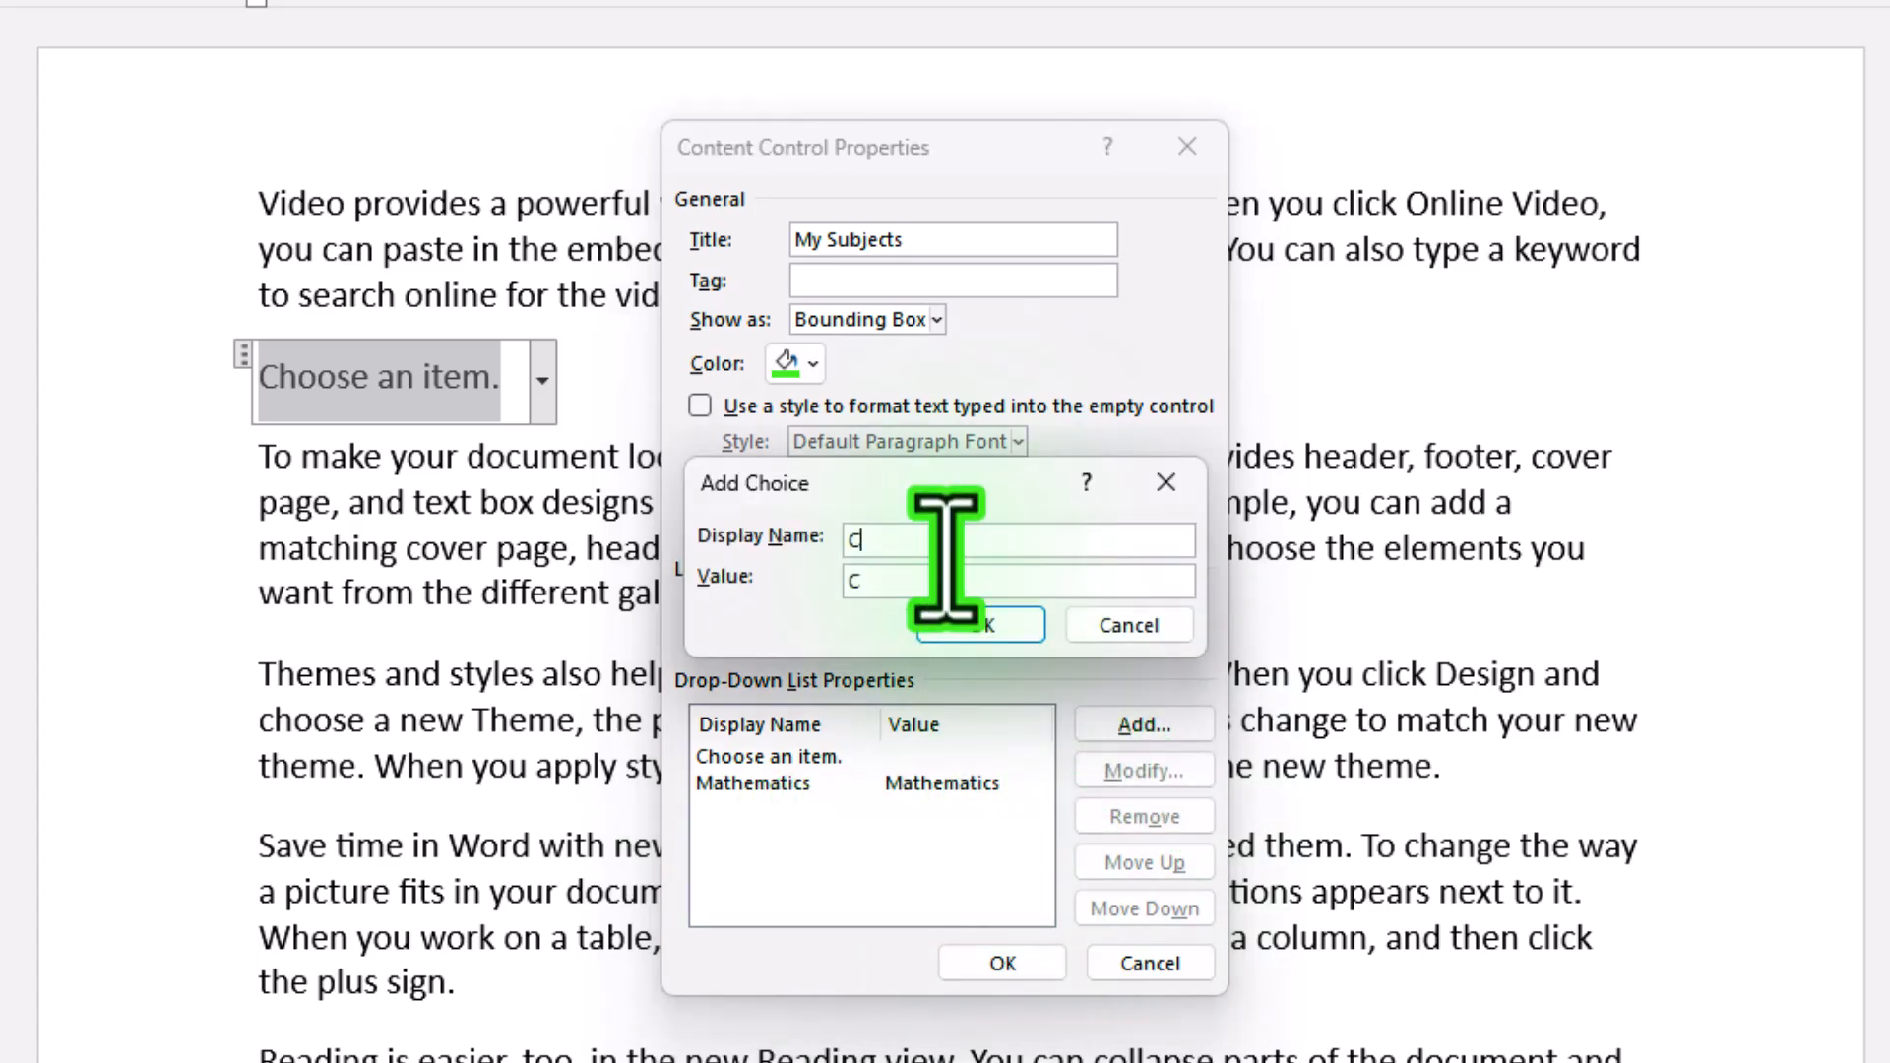
type("hemistry")
left_click(984, 625)
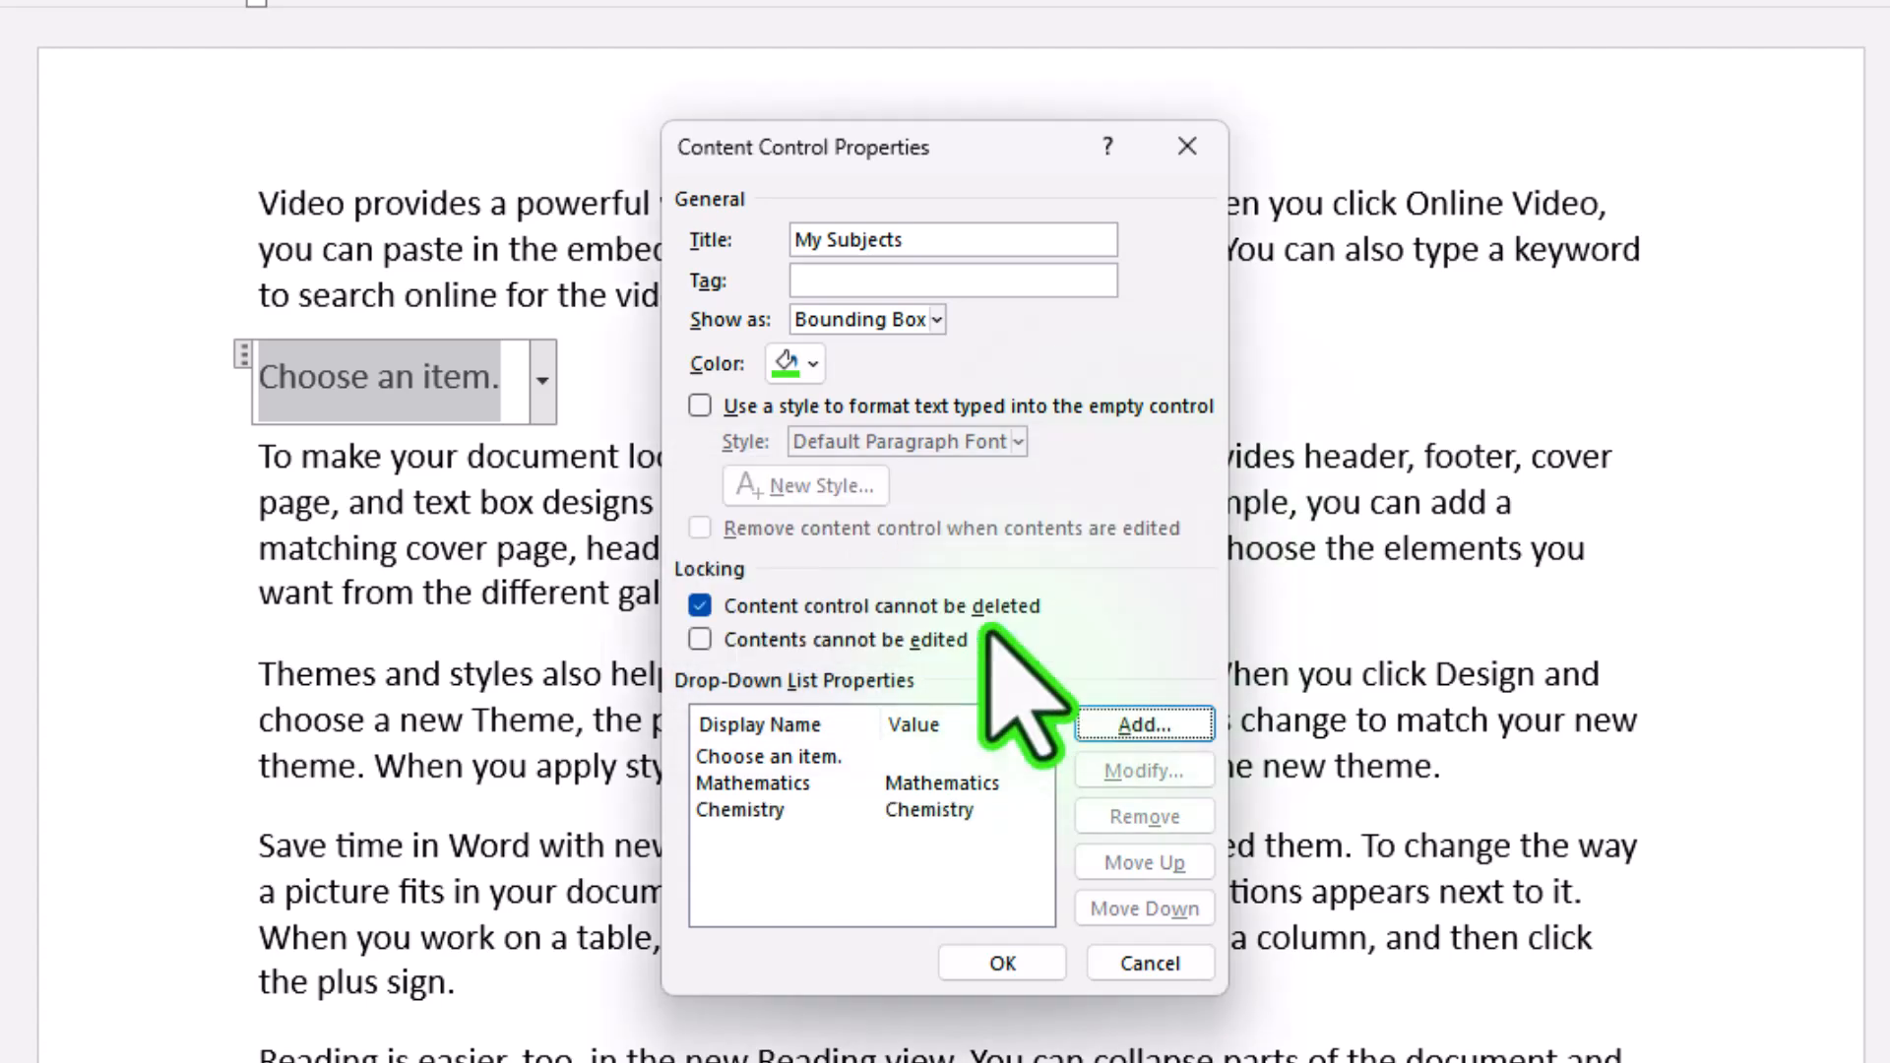
left_click(1143, 725)
type("Compu")
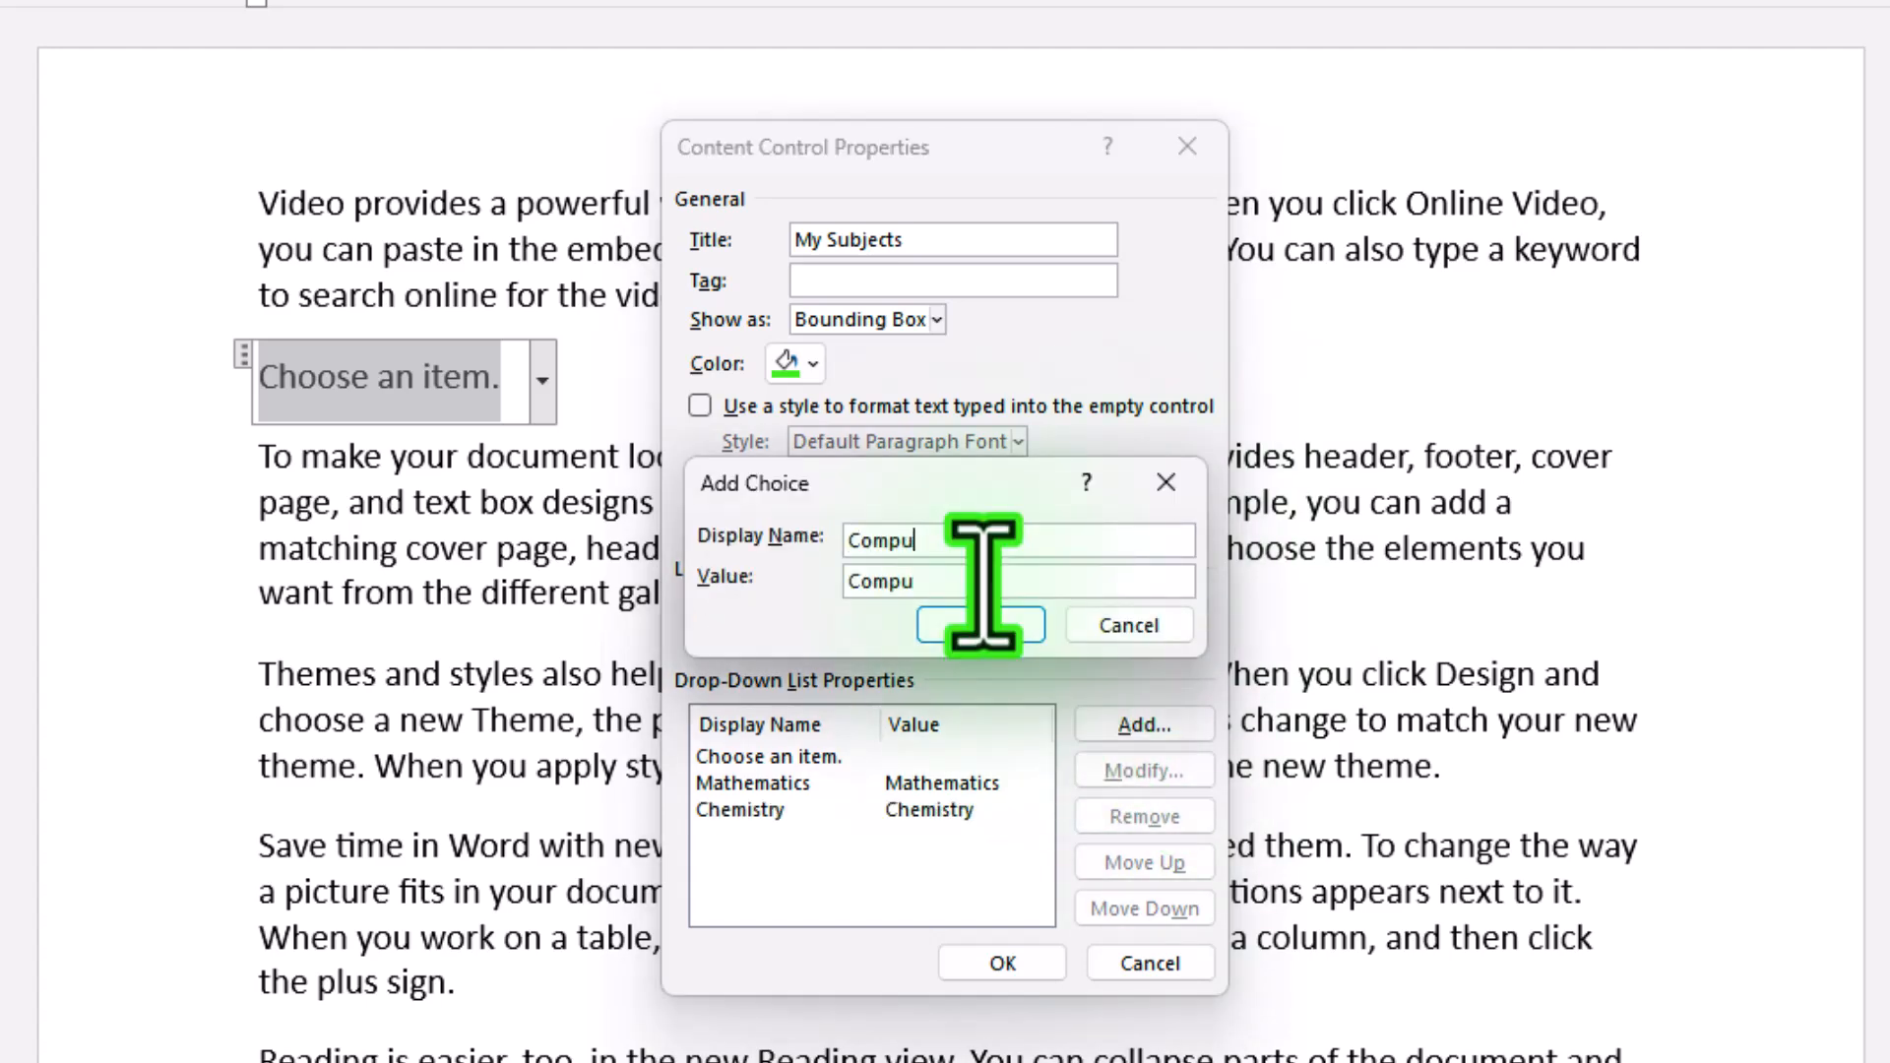
type("ter")
left_click(985, 625)
Open the Computer choice for modifying without changing it, and move it up one place and back down
left_click(867, 835)
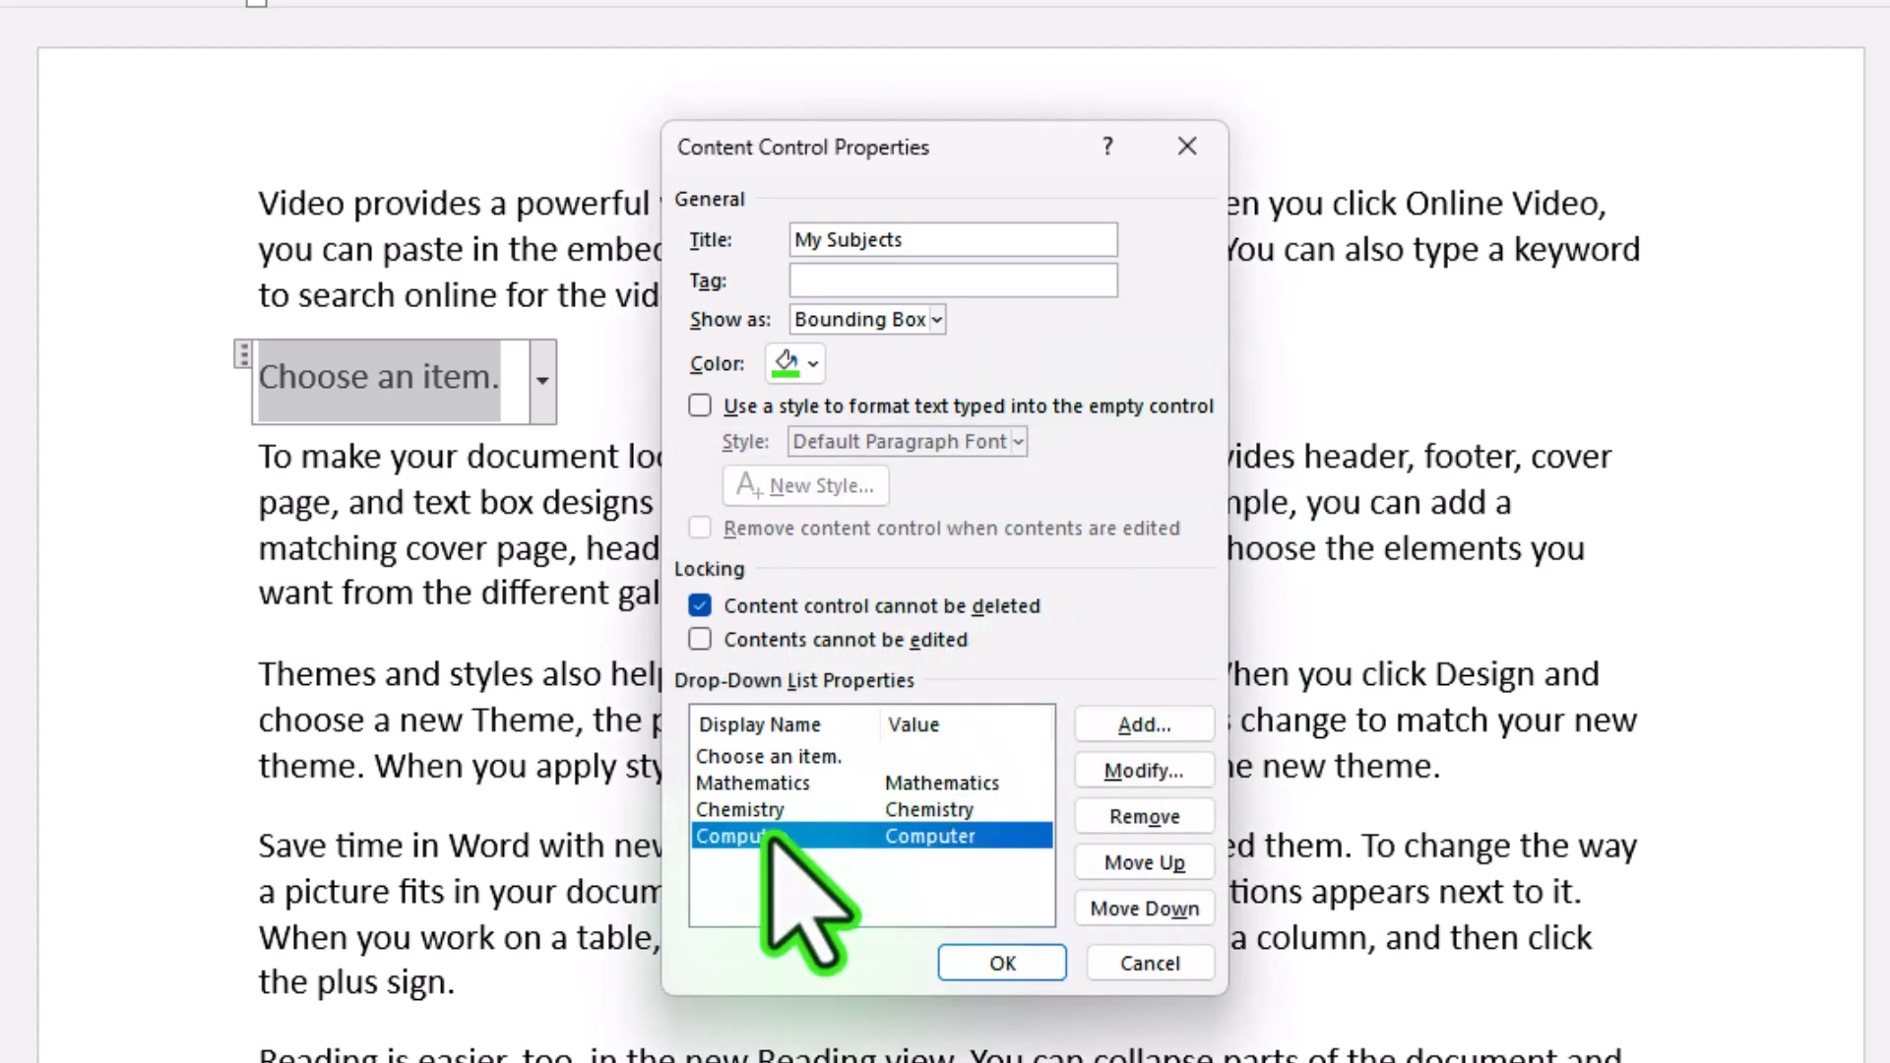
left_click(1110, 770)
left_click(1108, 622)
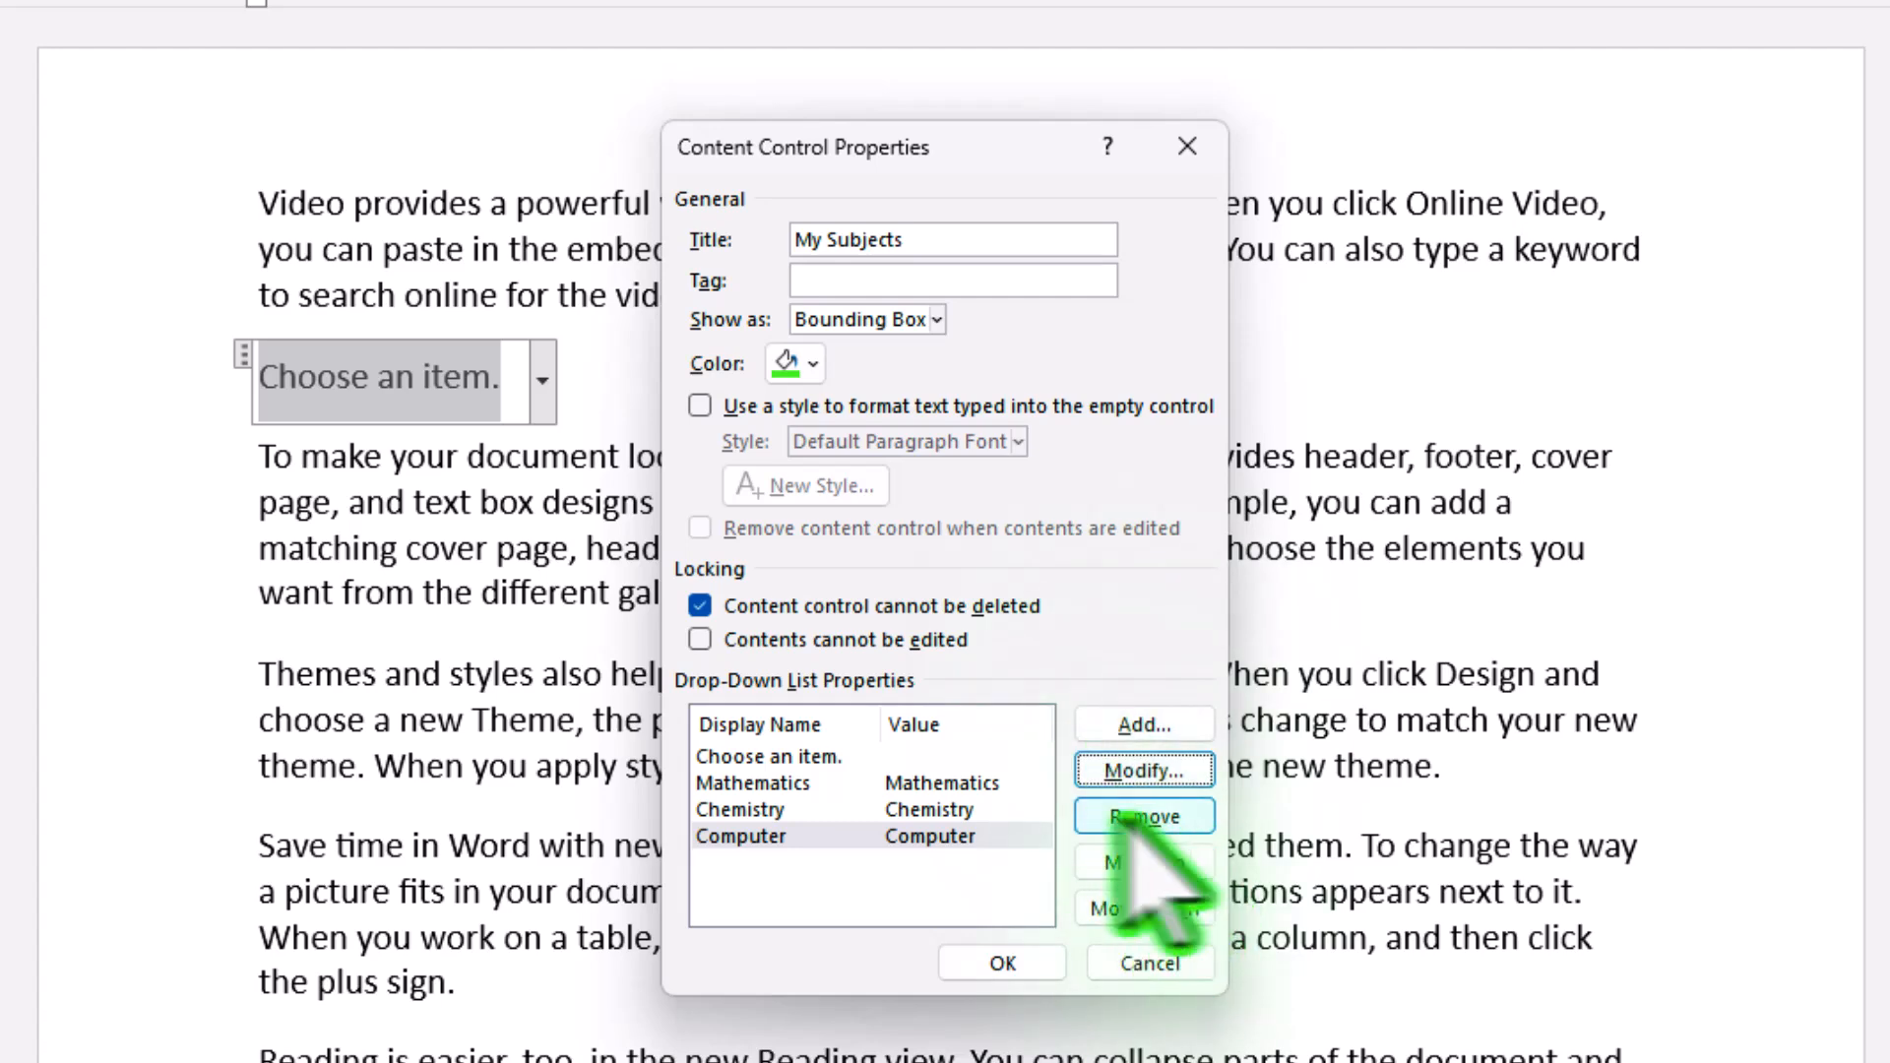
left_click(1111, 727)
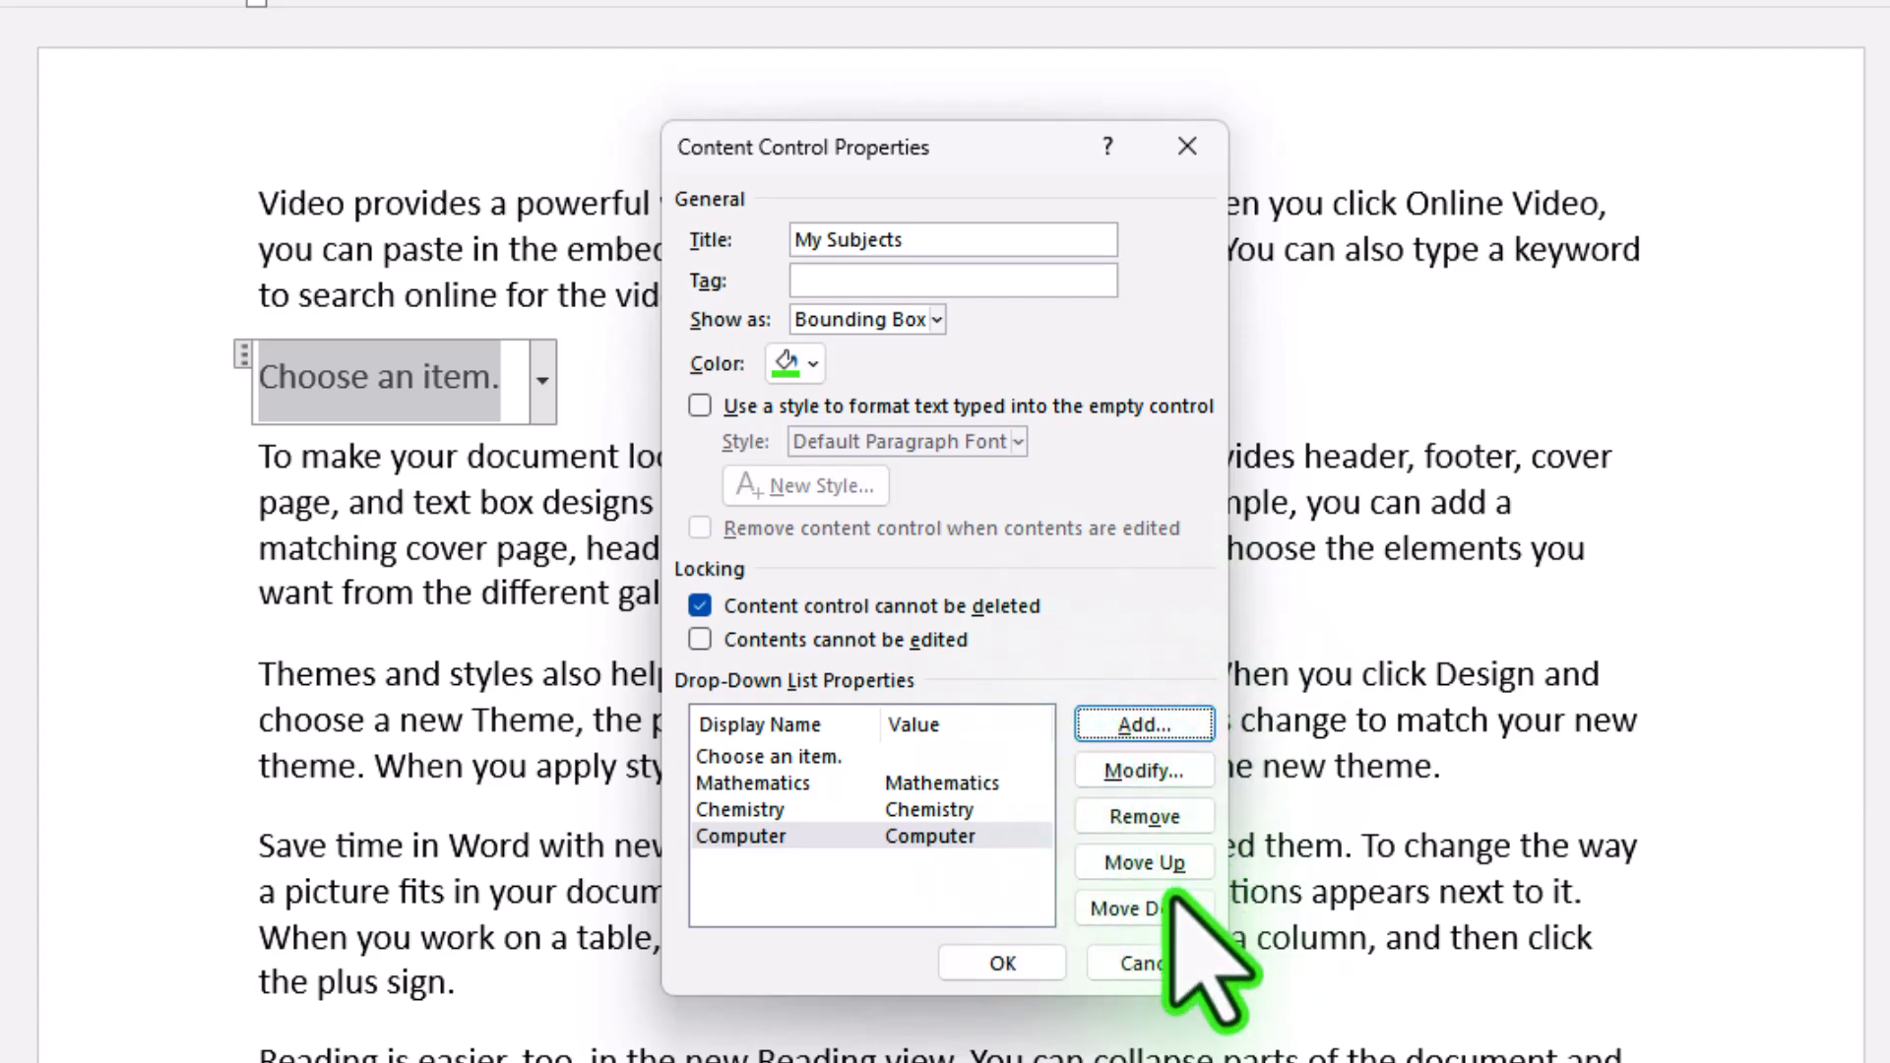
left_click(1161, 863)
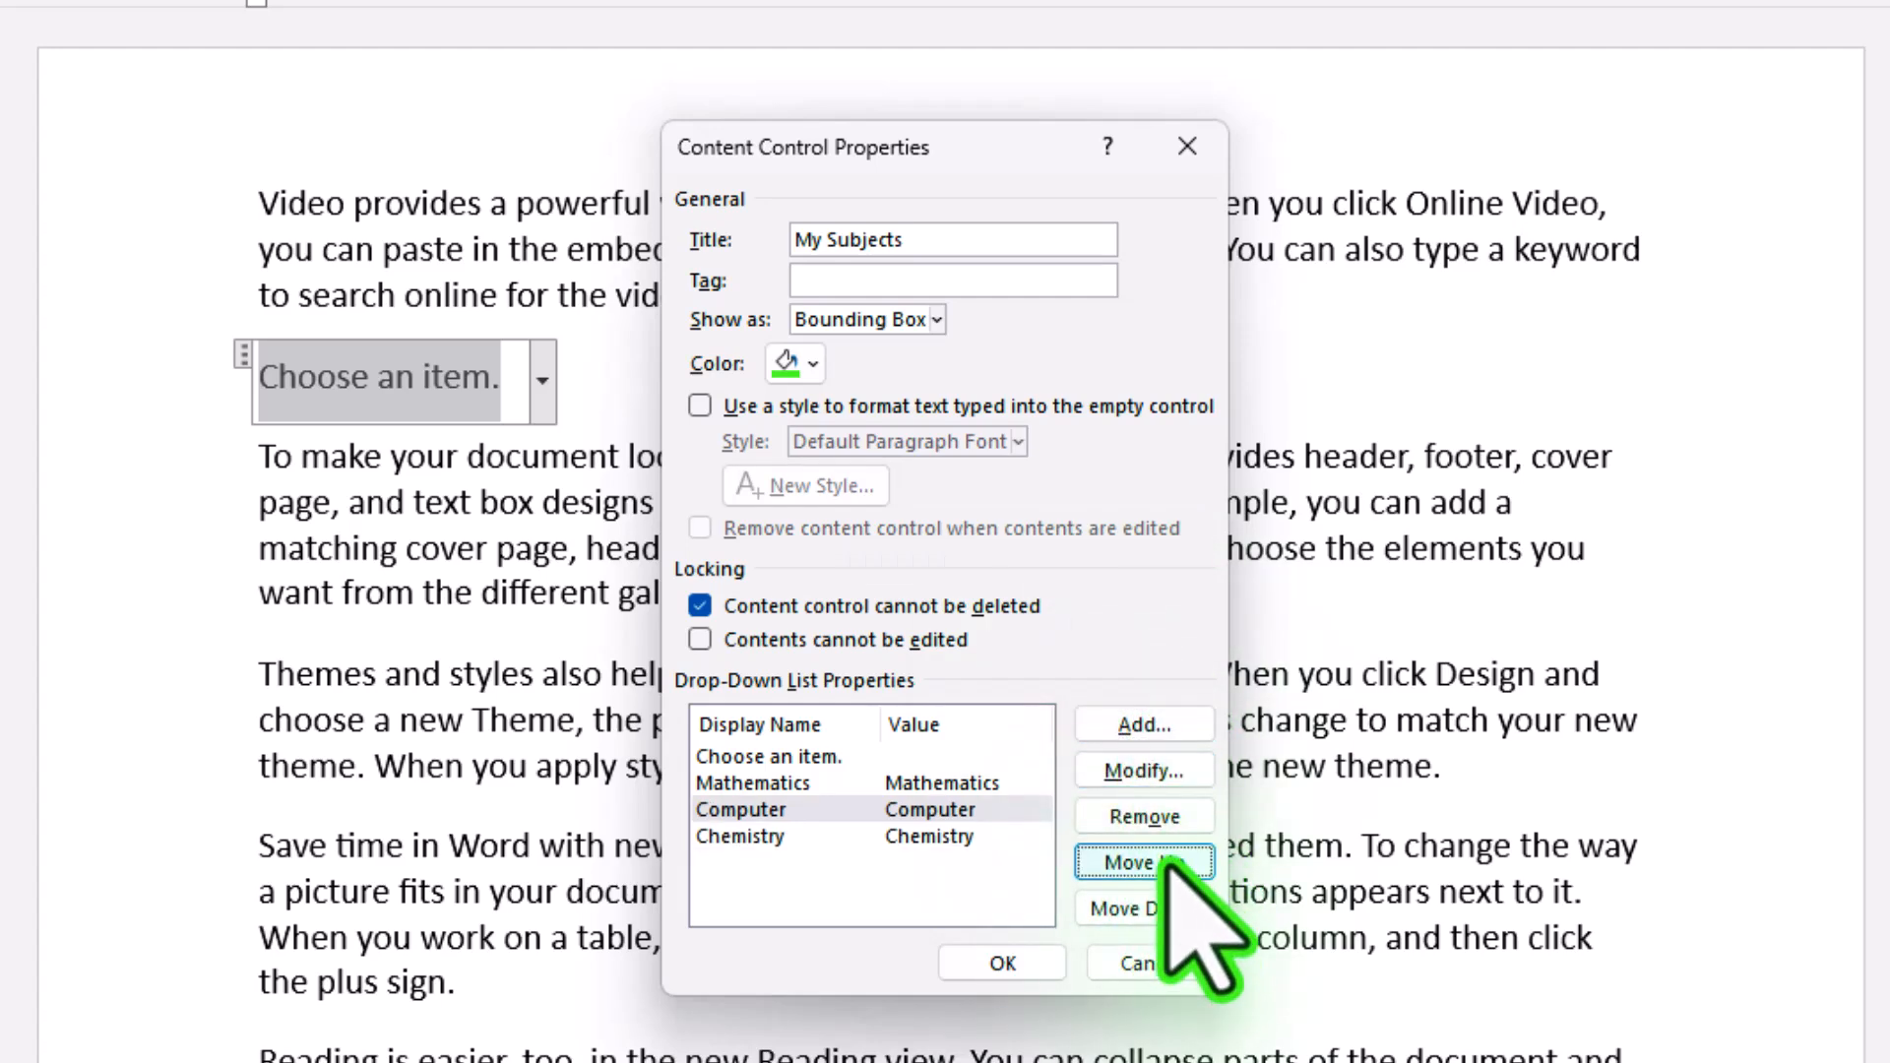
left_click(1162, 910)
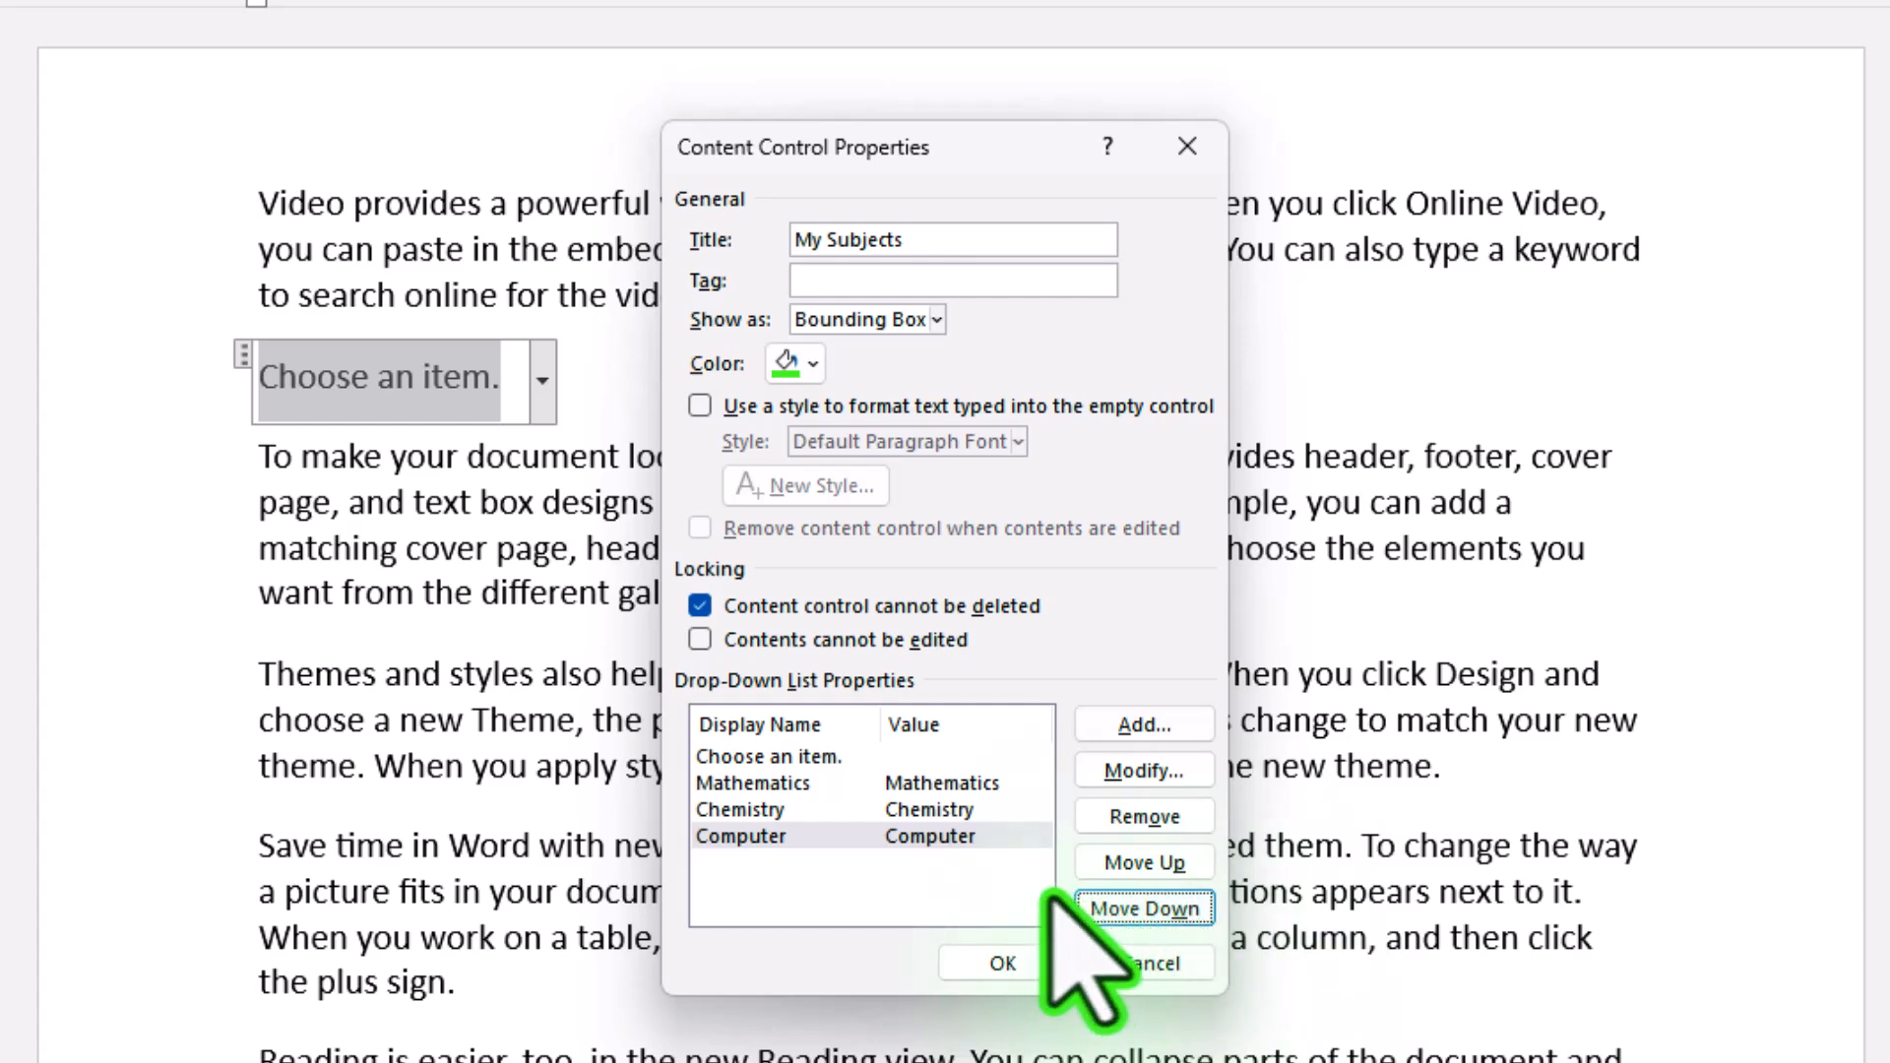
Apply the content control properties and choose Chemistry from the My Subjects drop-down list in the document
left_click(825, 757)
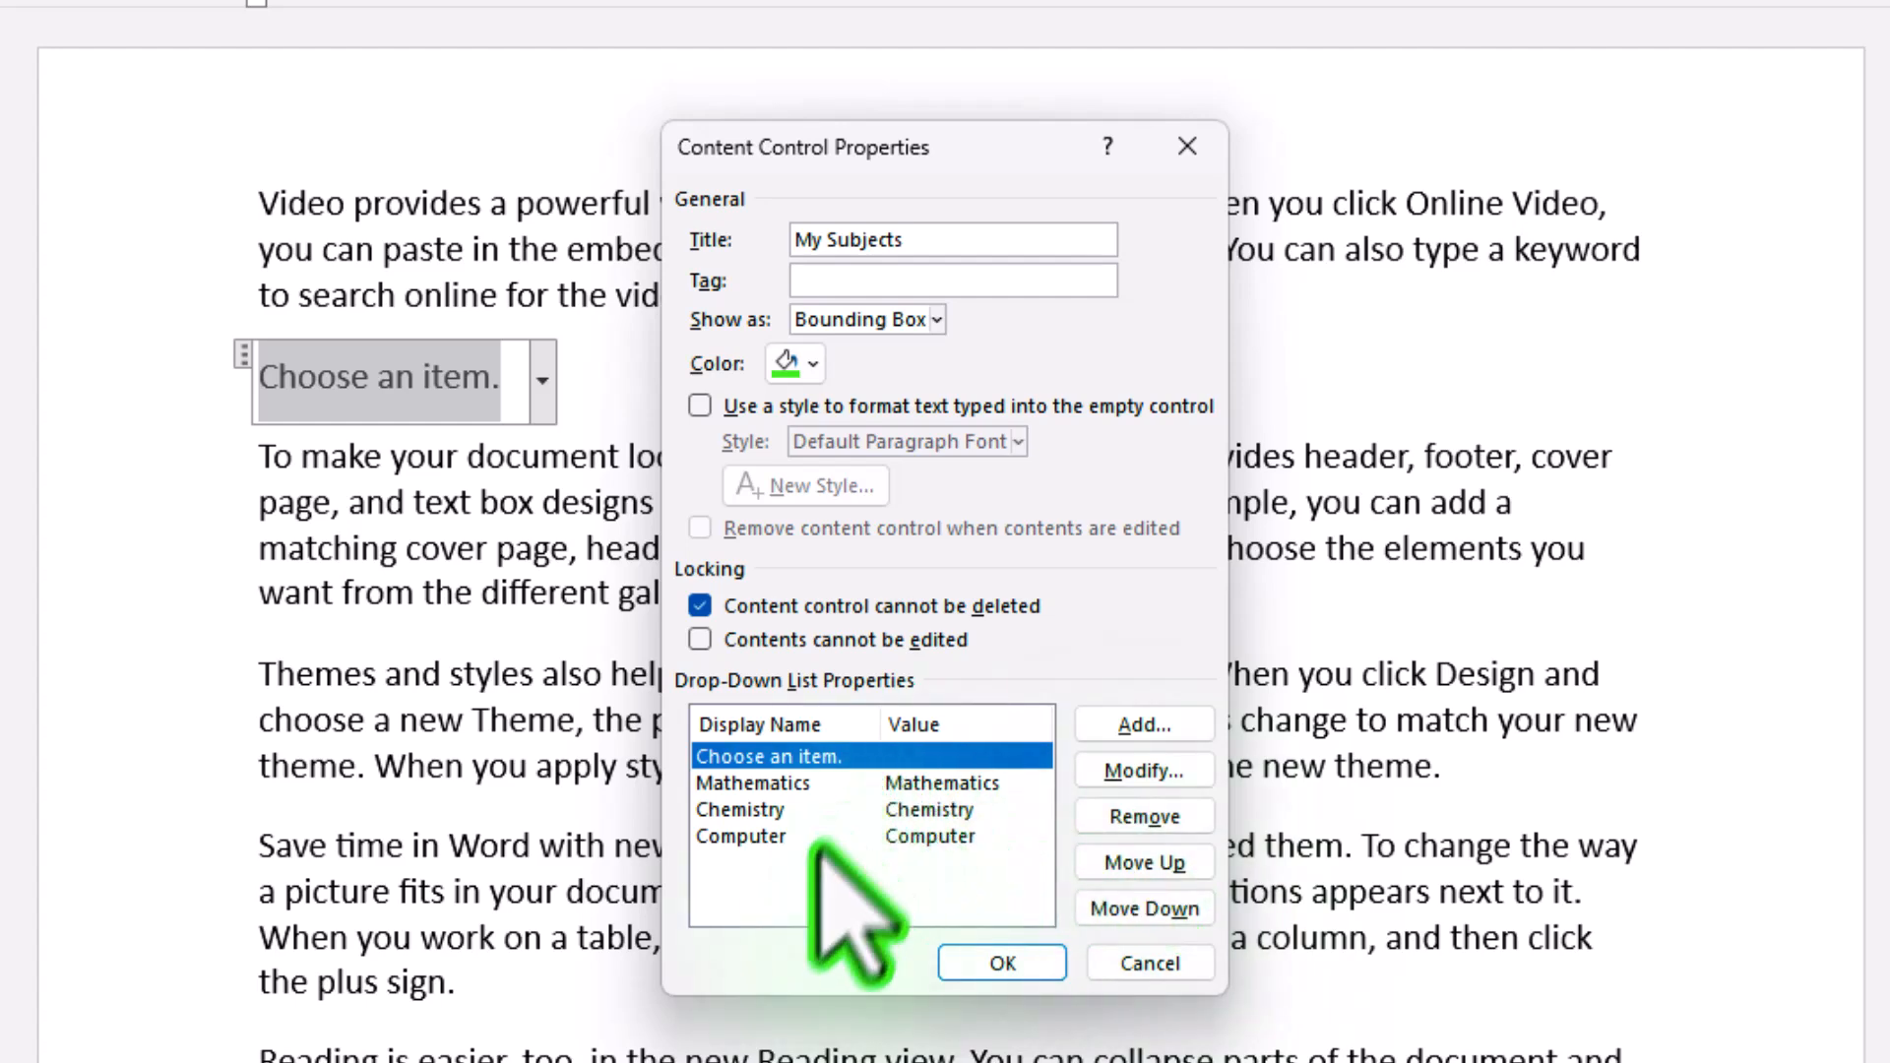
left_click(1002, 963)
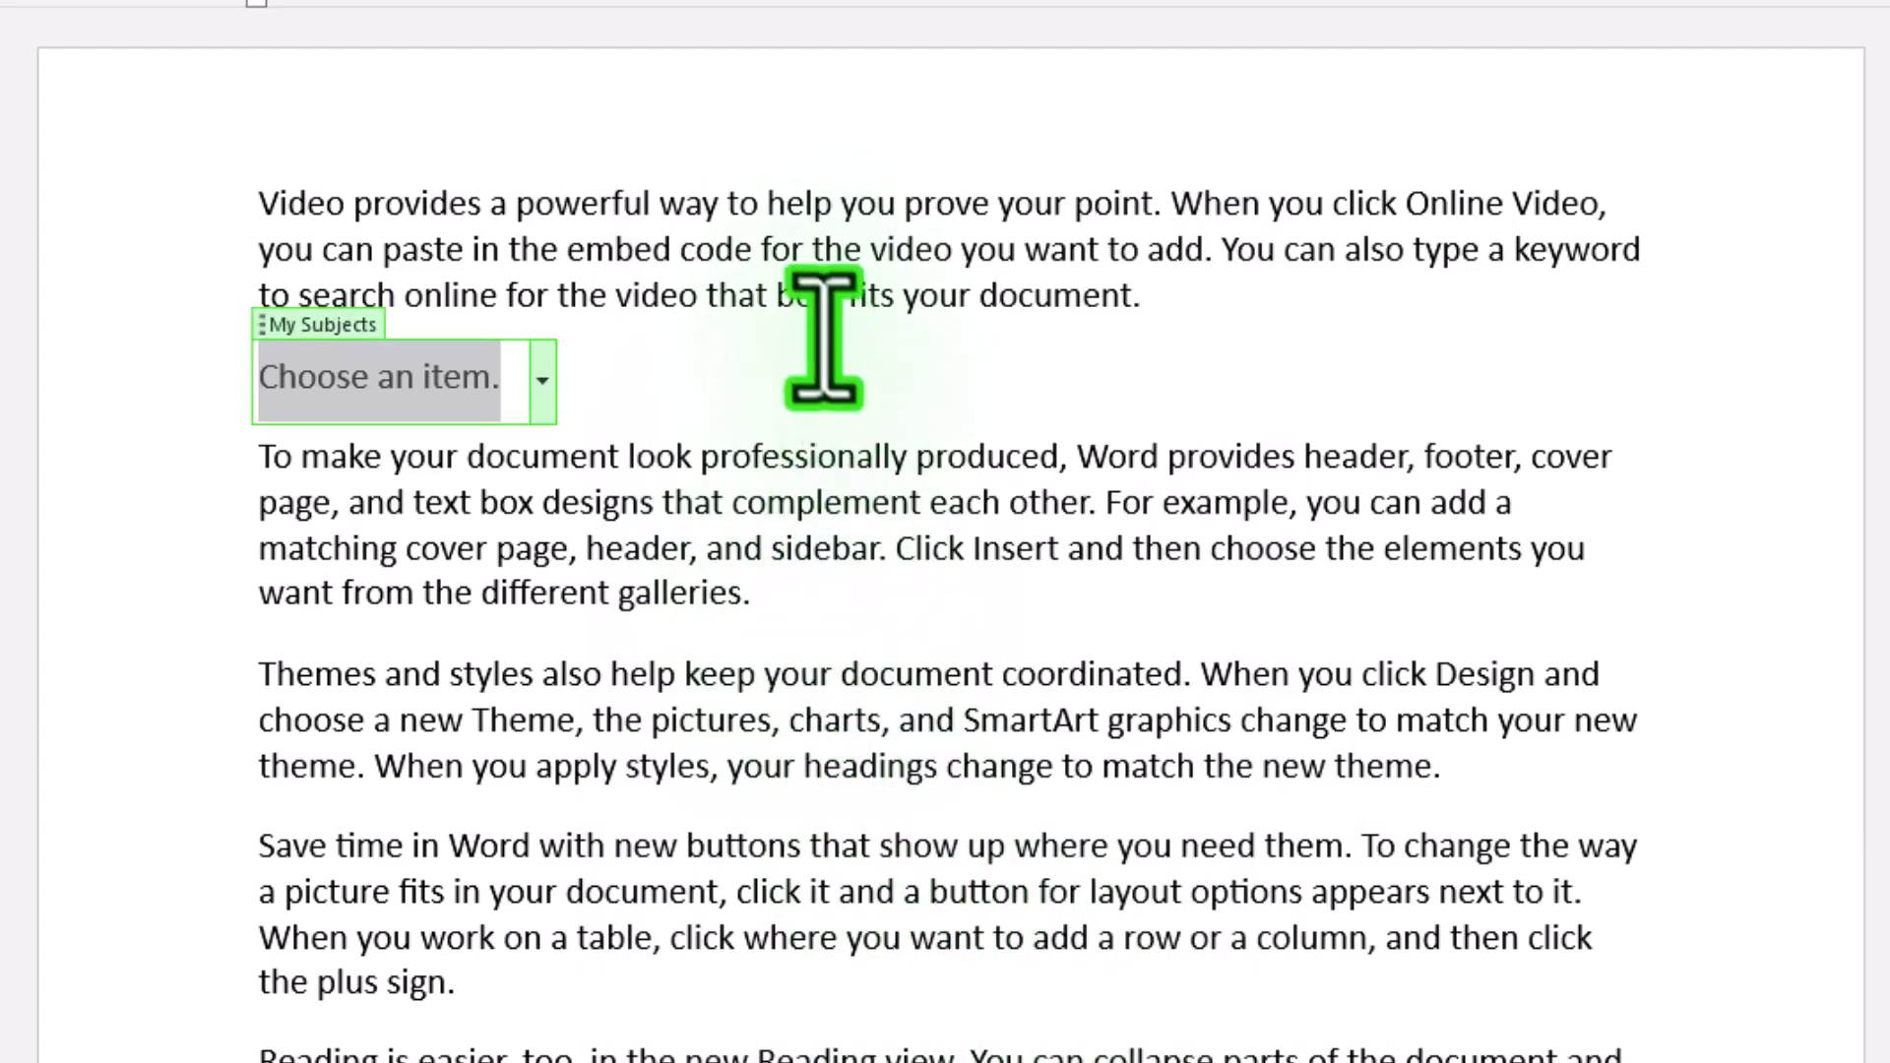
left_click(820, 311)
left_click(423, 380)
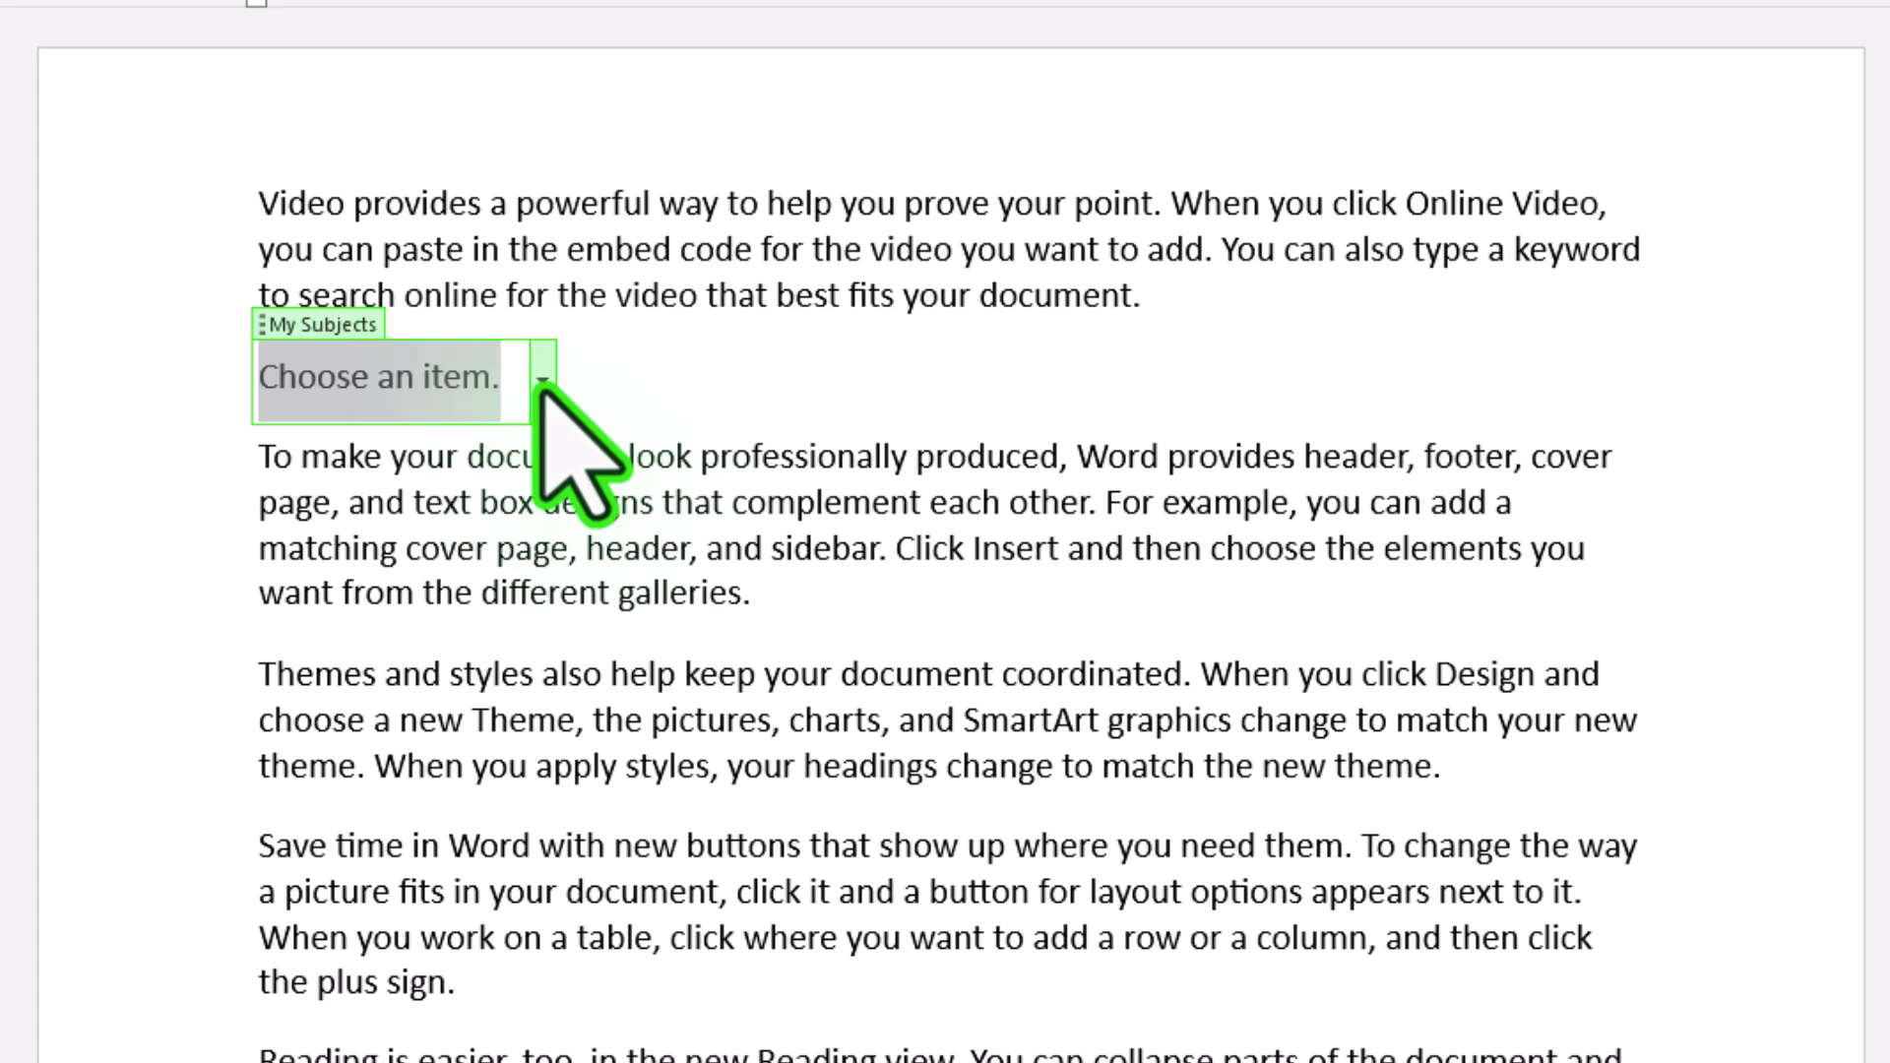
left_click(543, 379)
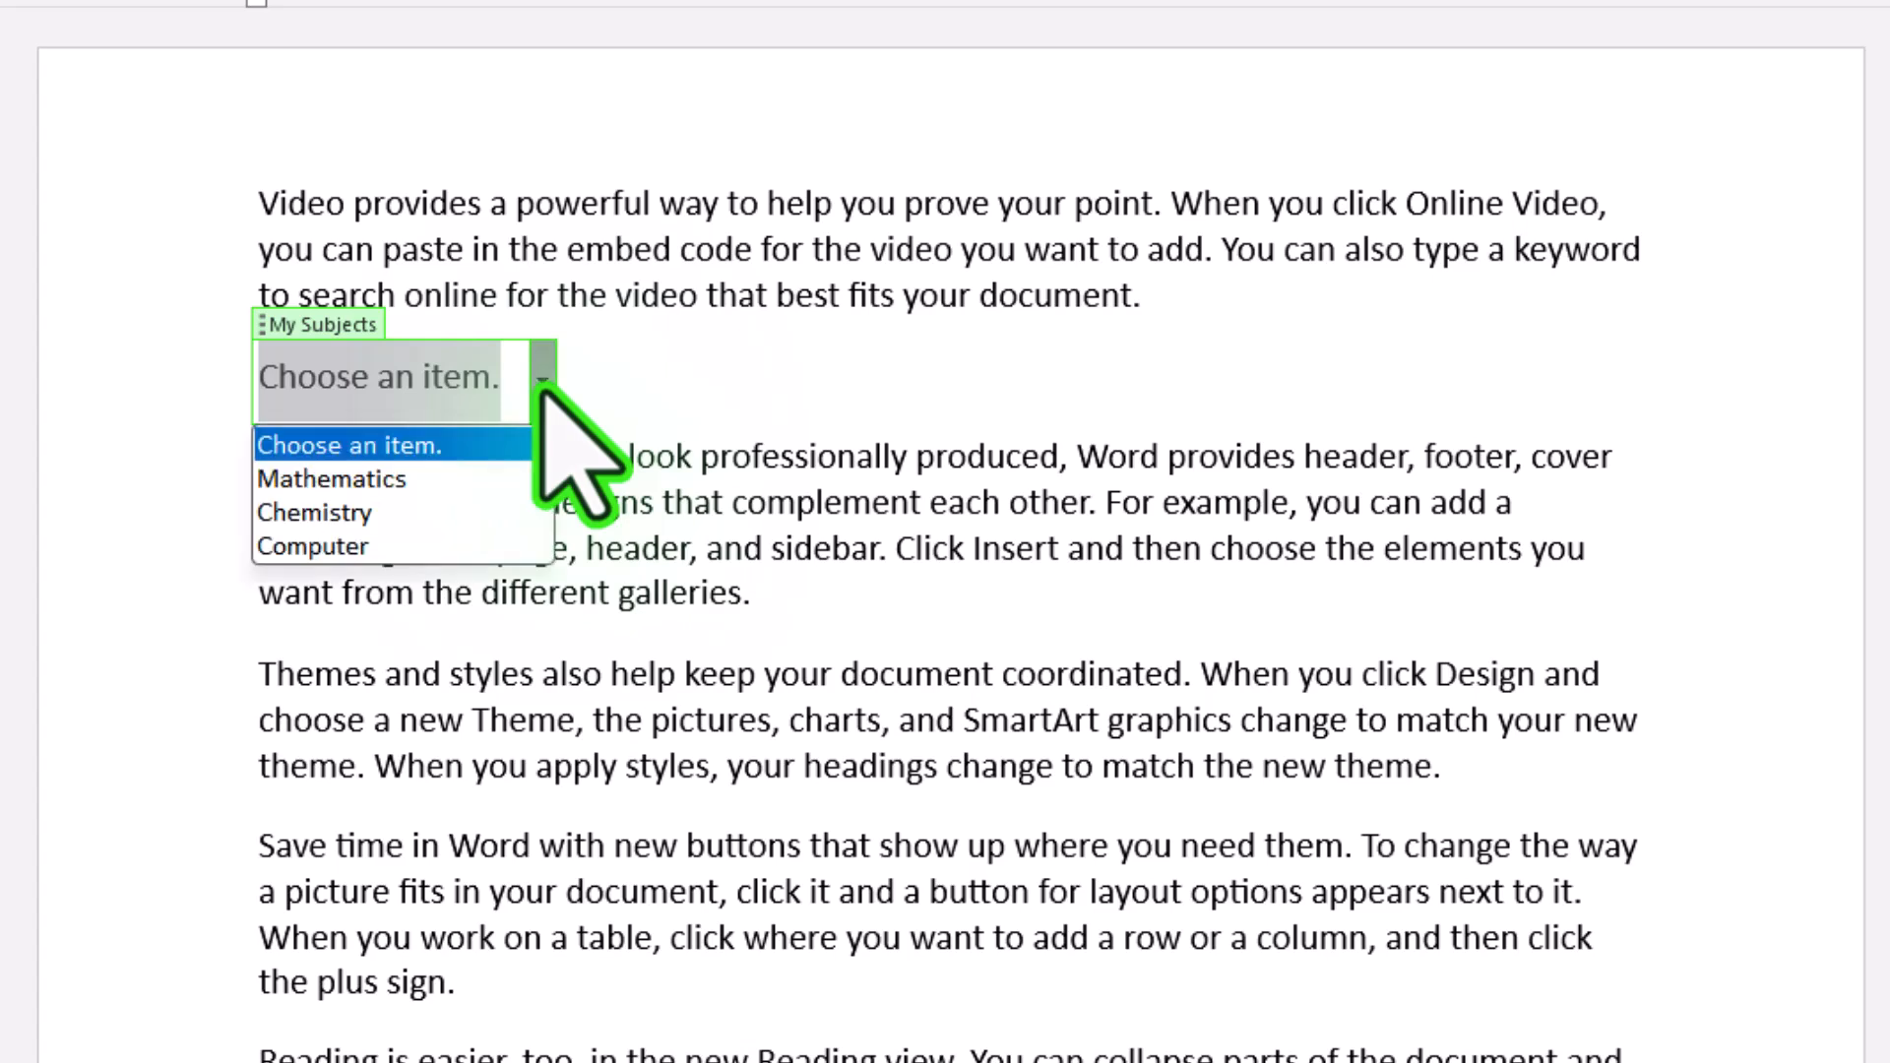
left_click(469, 514)
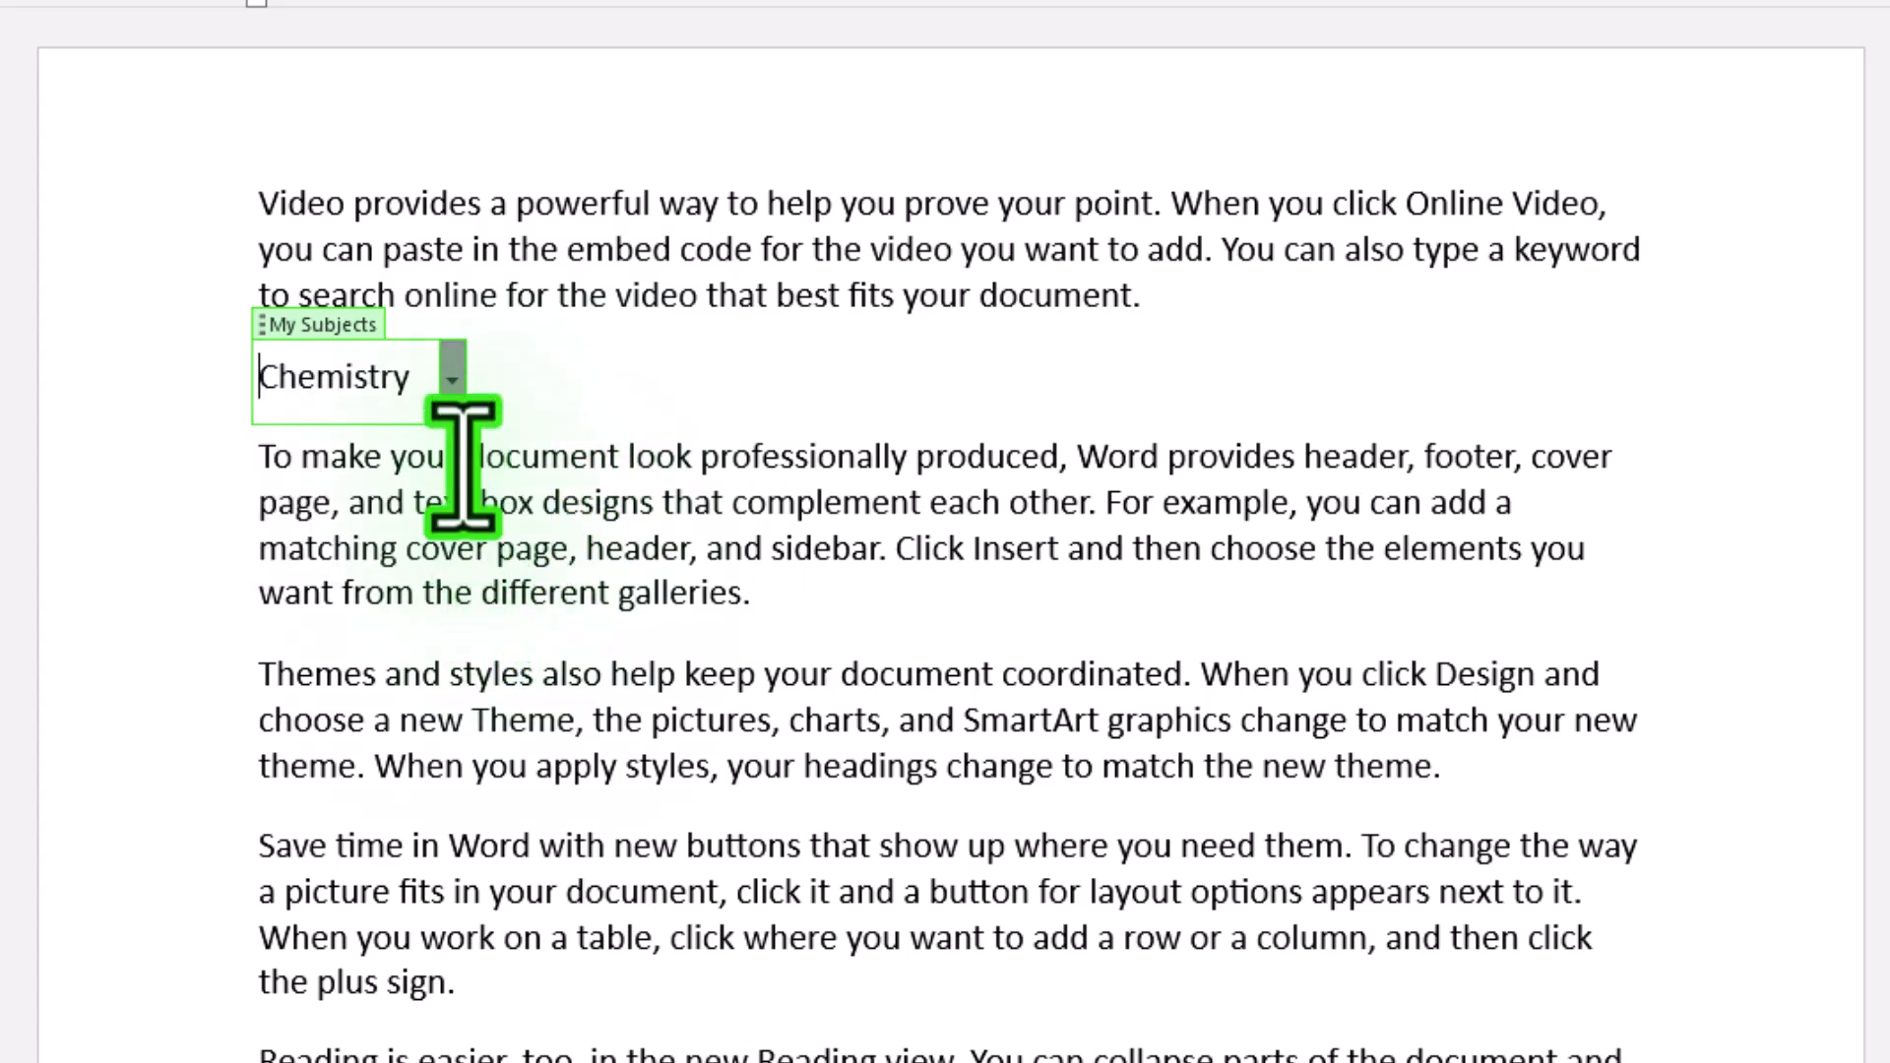
Change the My Subjects drop-down selection to Mathematics, and after that to Computer
left_click(445, 386)
left_click(451, 383)
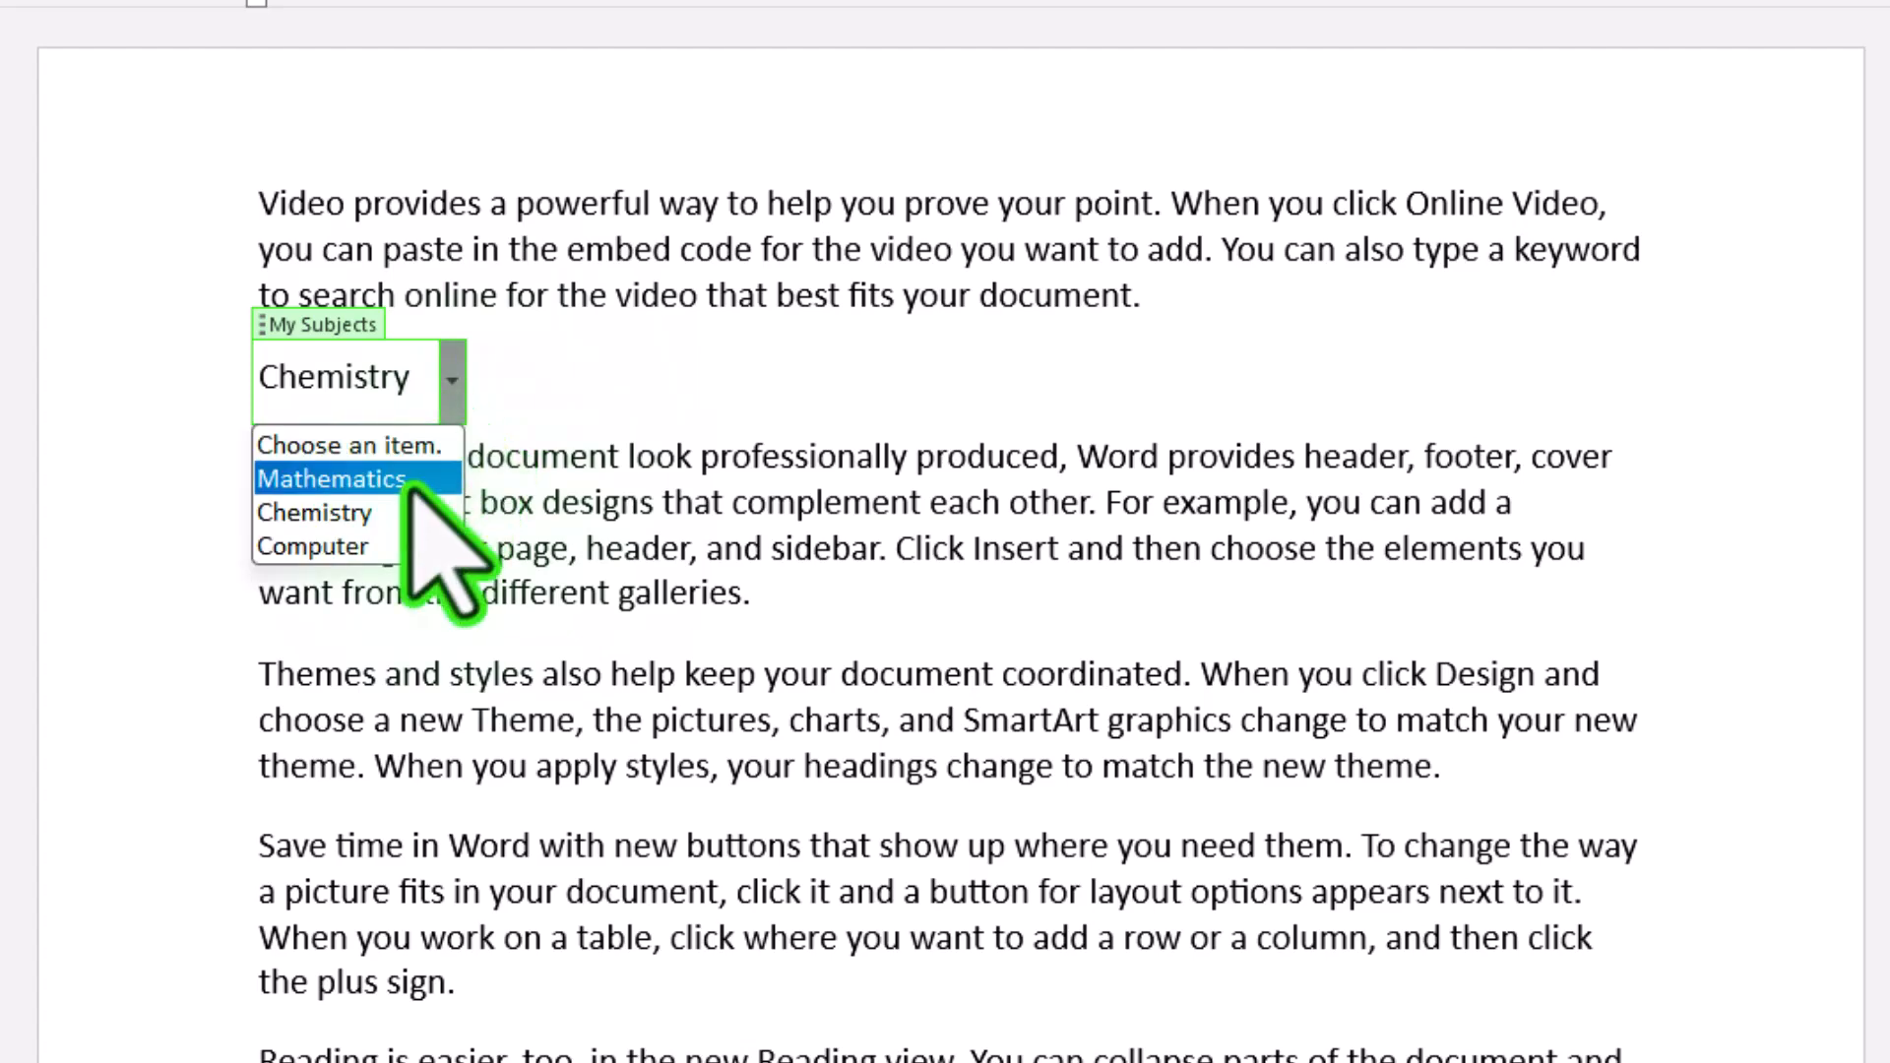
left_click(413, 481)
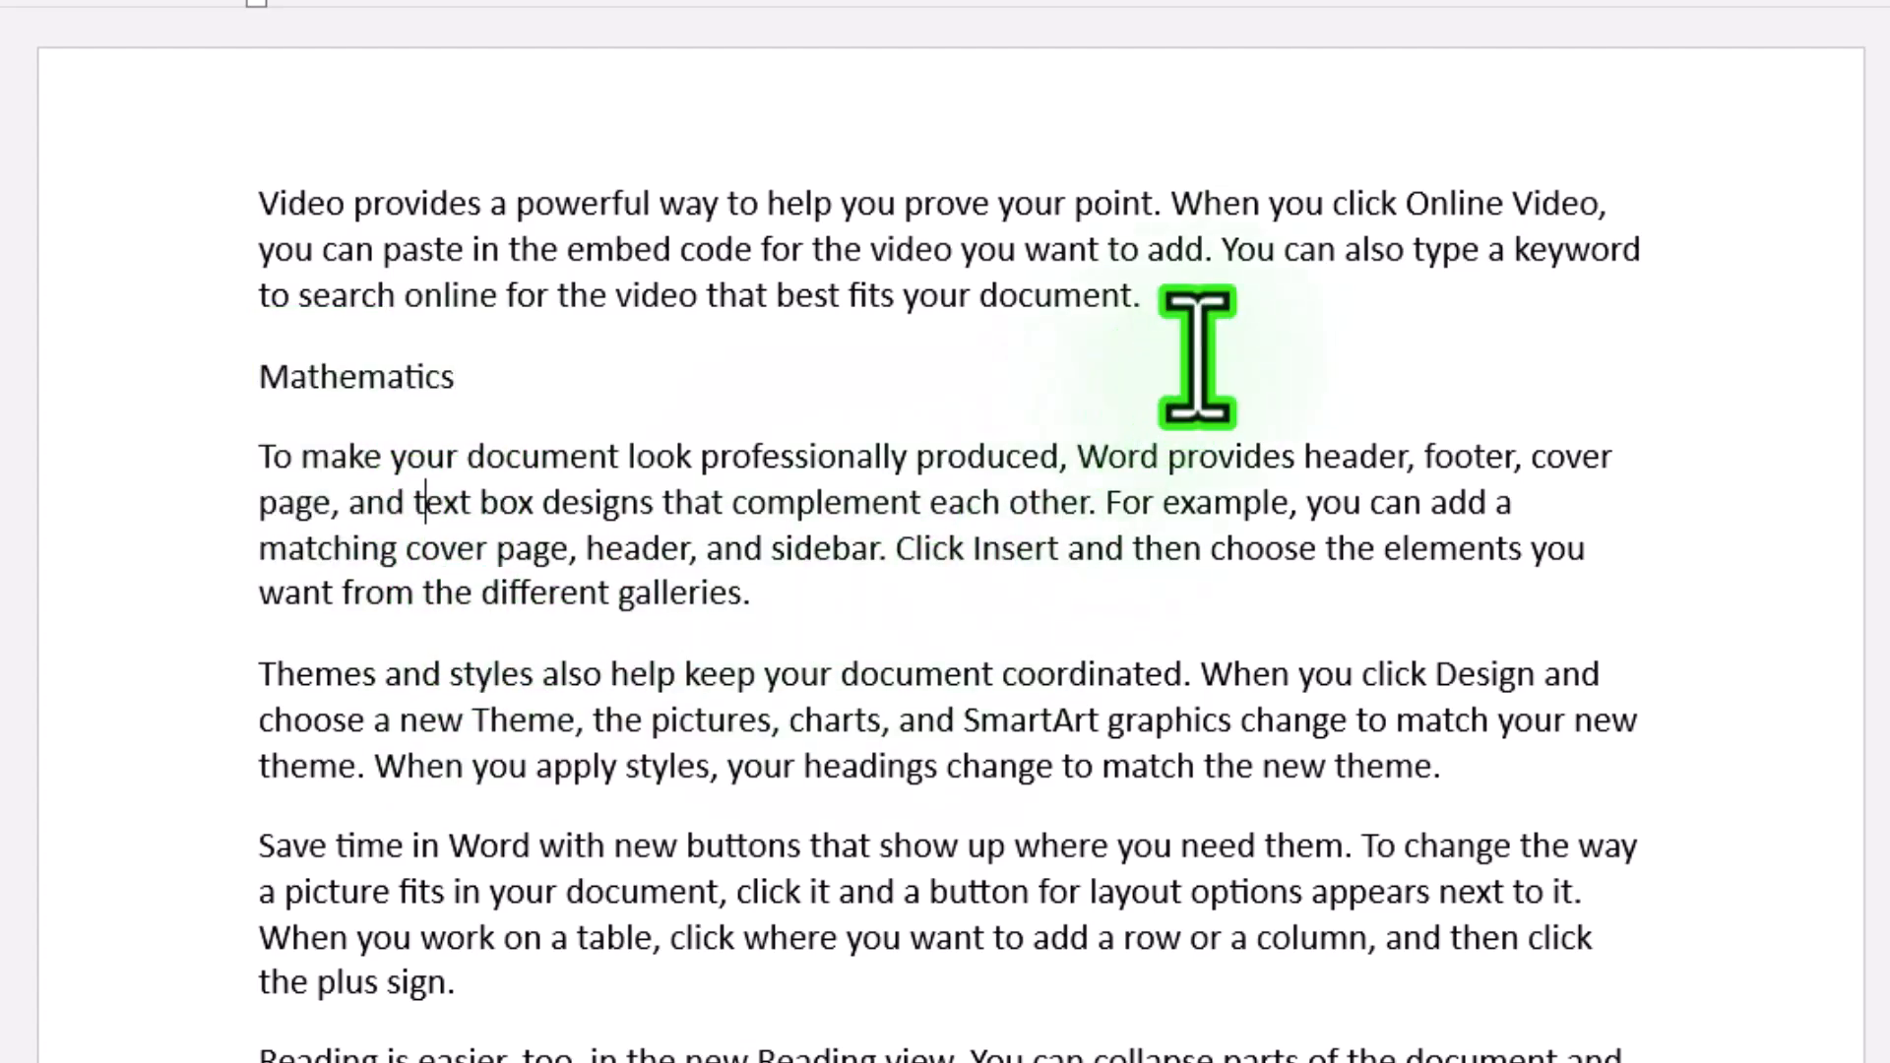
left_click(1213, 301)
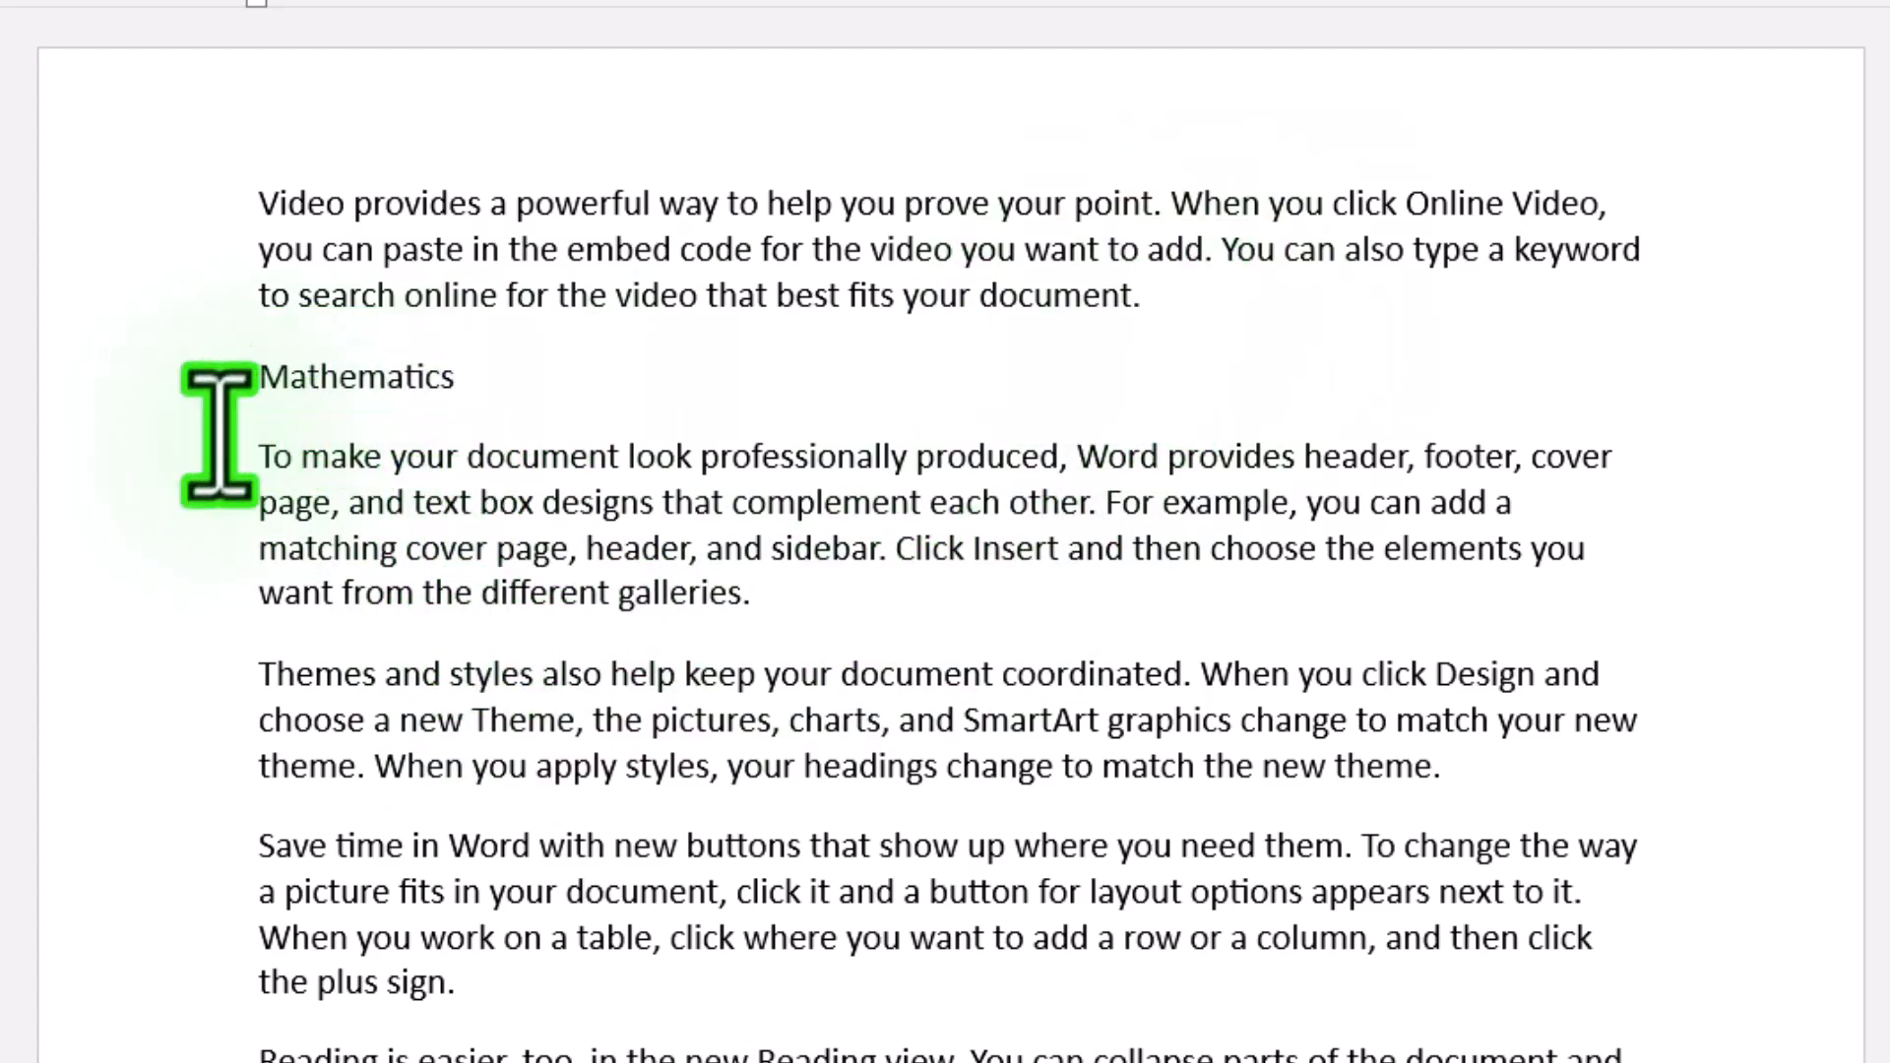
left_click(496, 382)
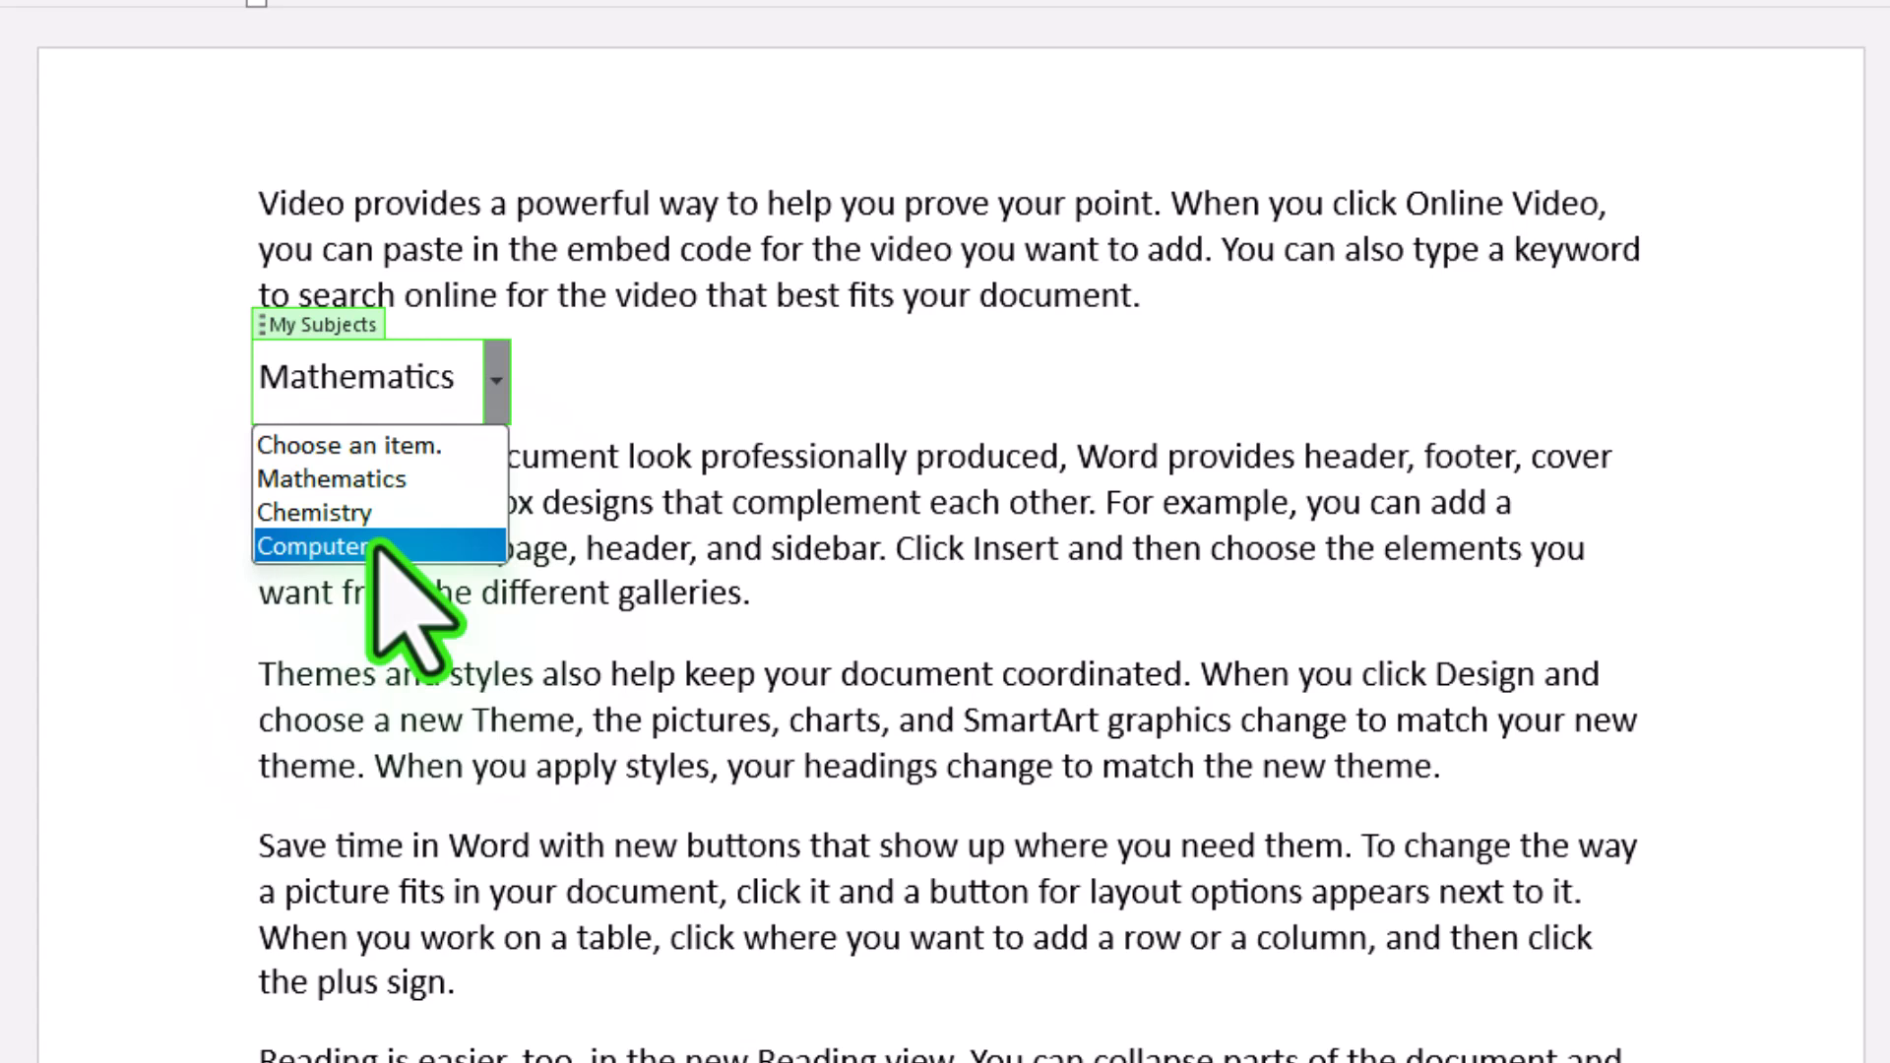
left_click(373, 547)
left_click(540, 500)
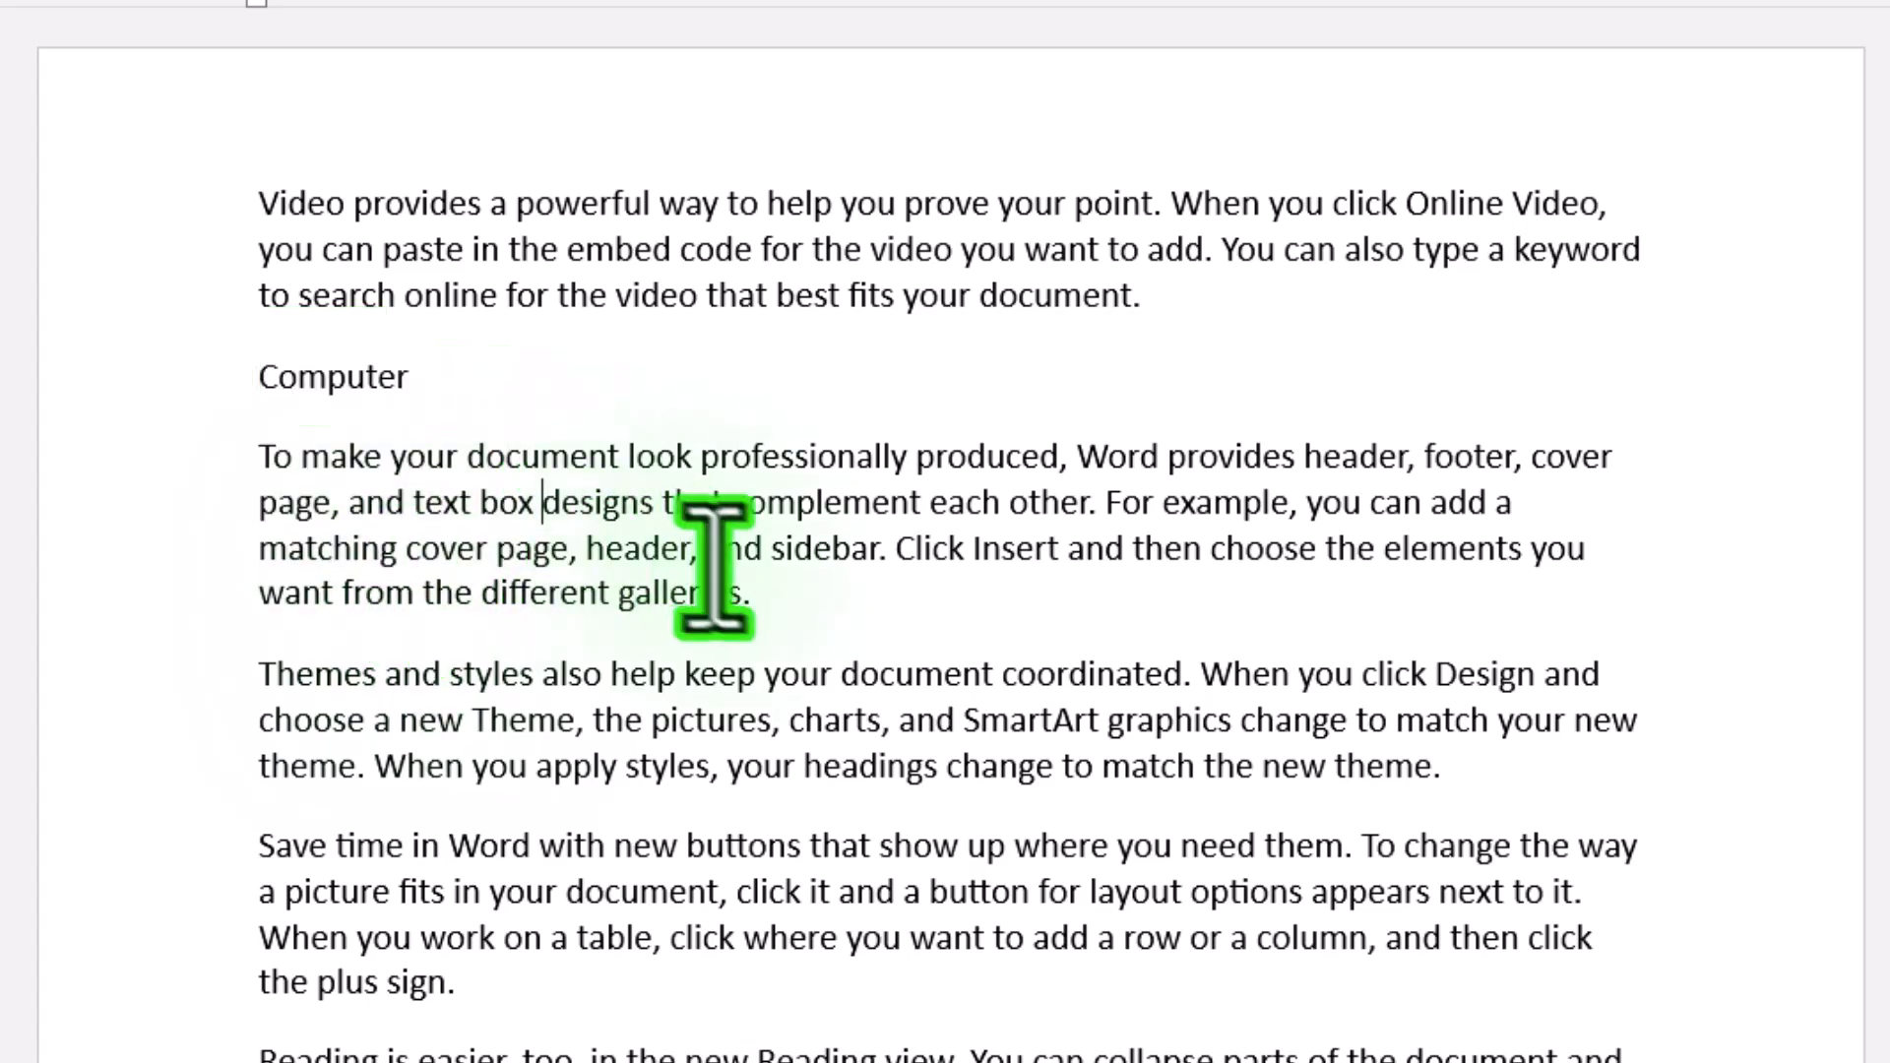
Select the whole My Subjects control and check its available commands for a way to remove it
left_click(372, 384)
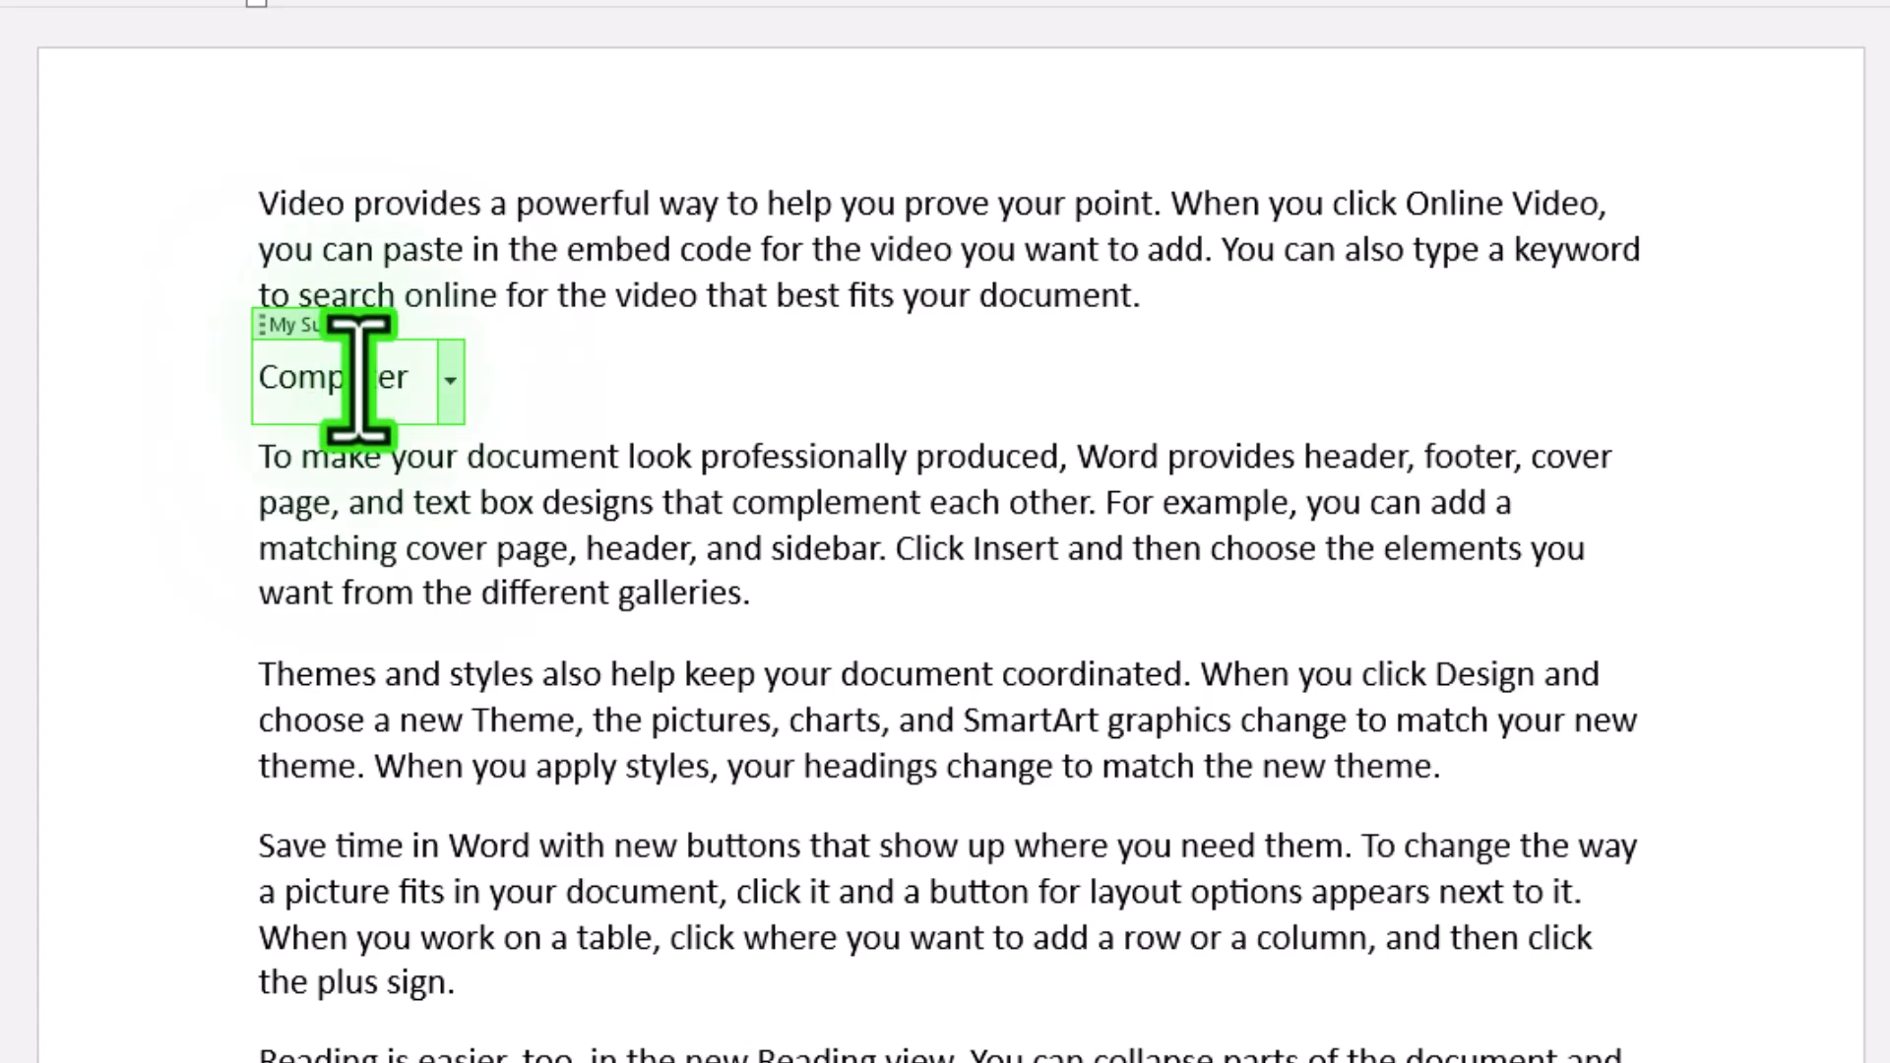
right_click(368, 374)
left_click(325, 340)
left_click(325, 337)
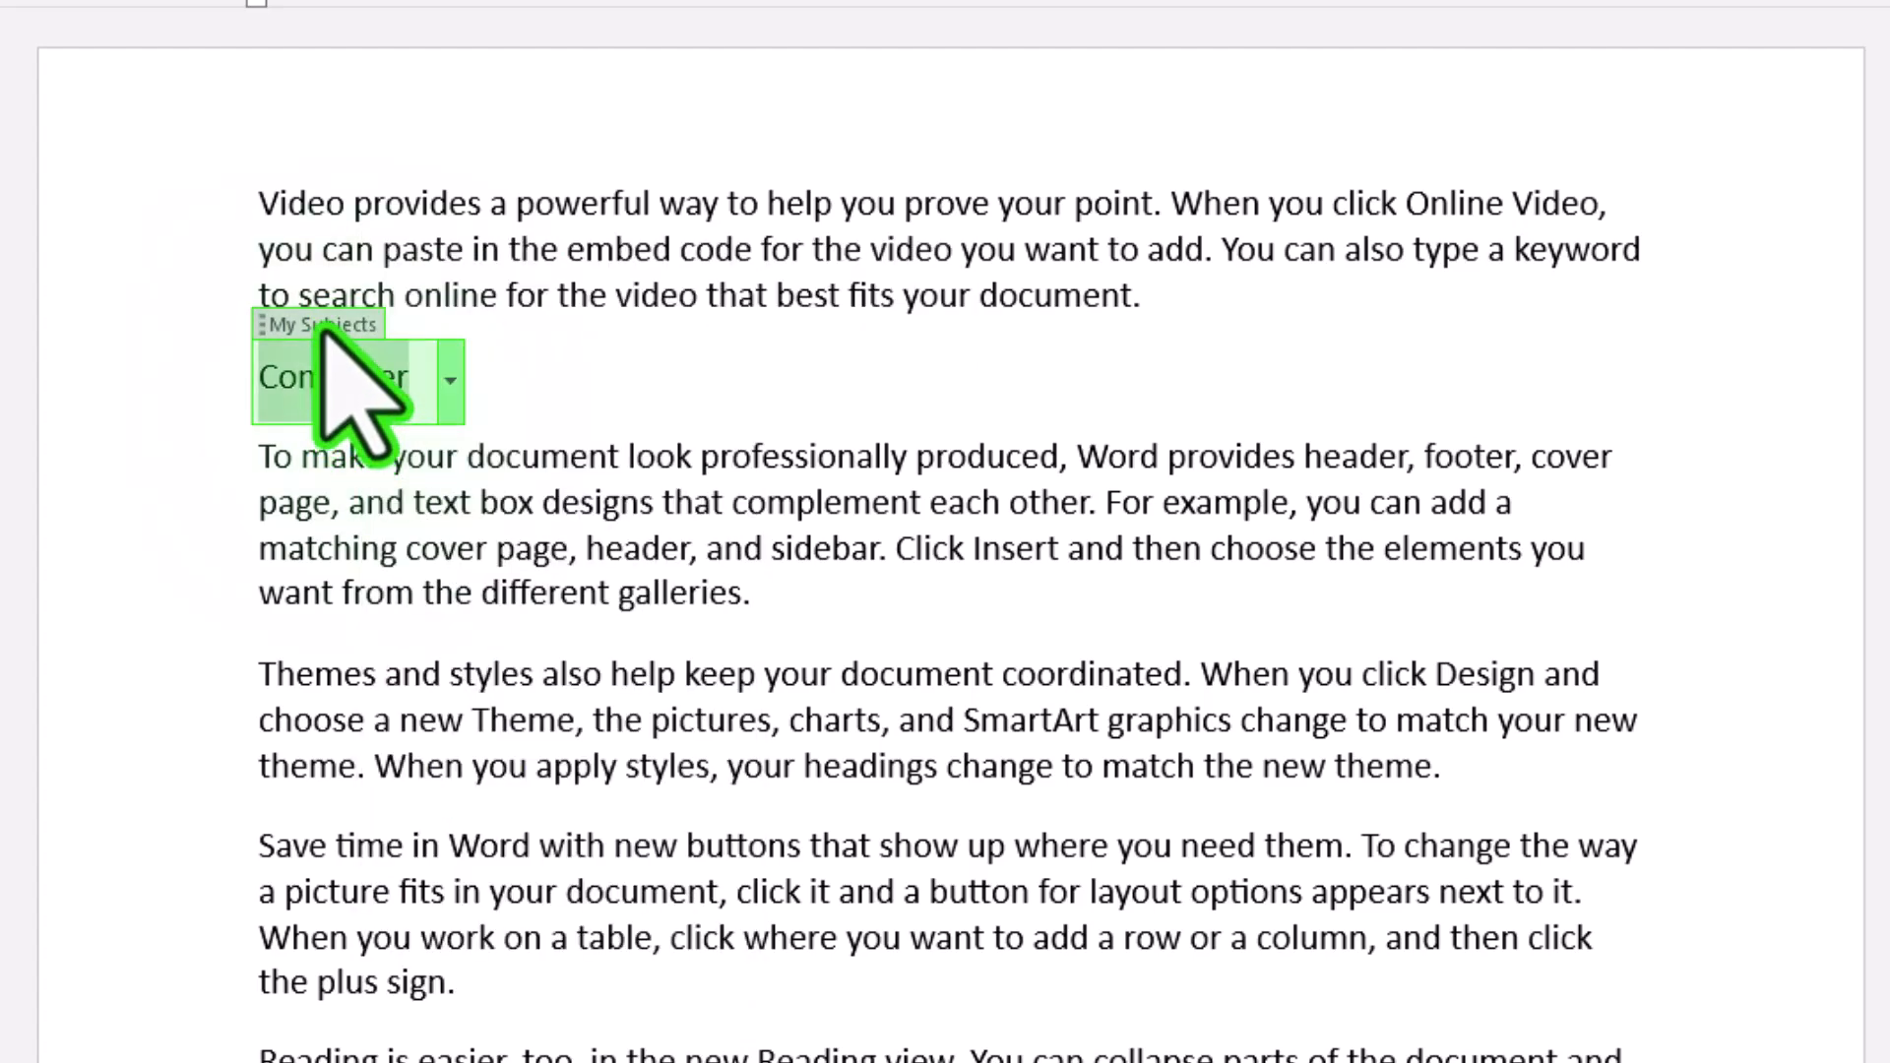
right_click(354, 370)
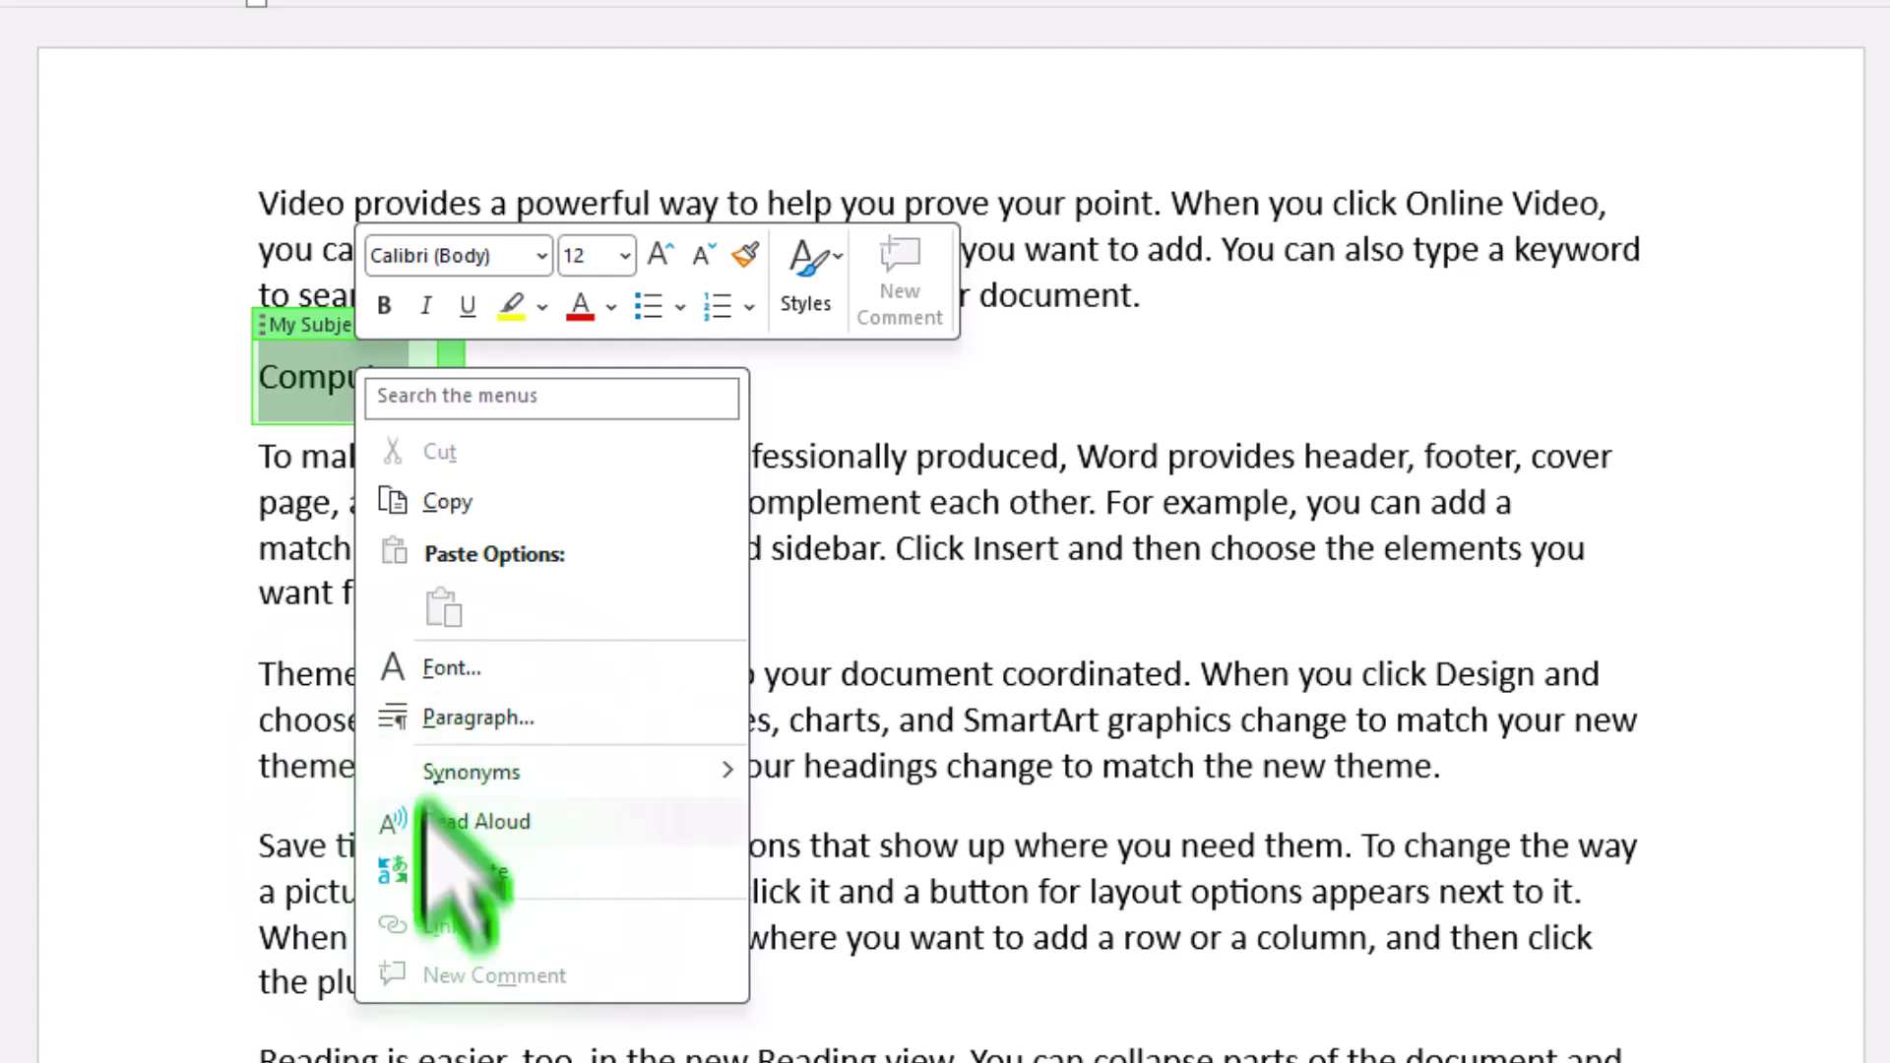
left_click(317, 380)
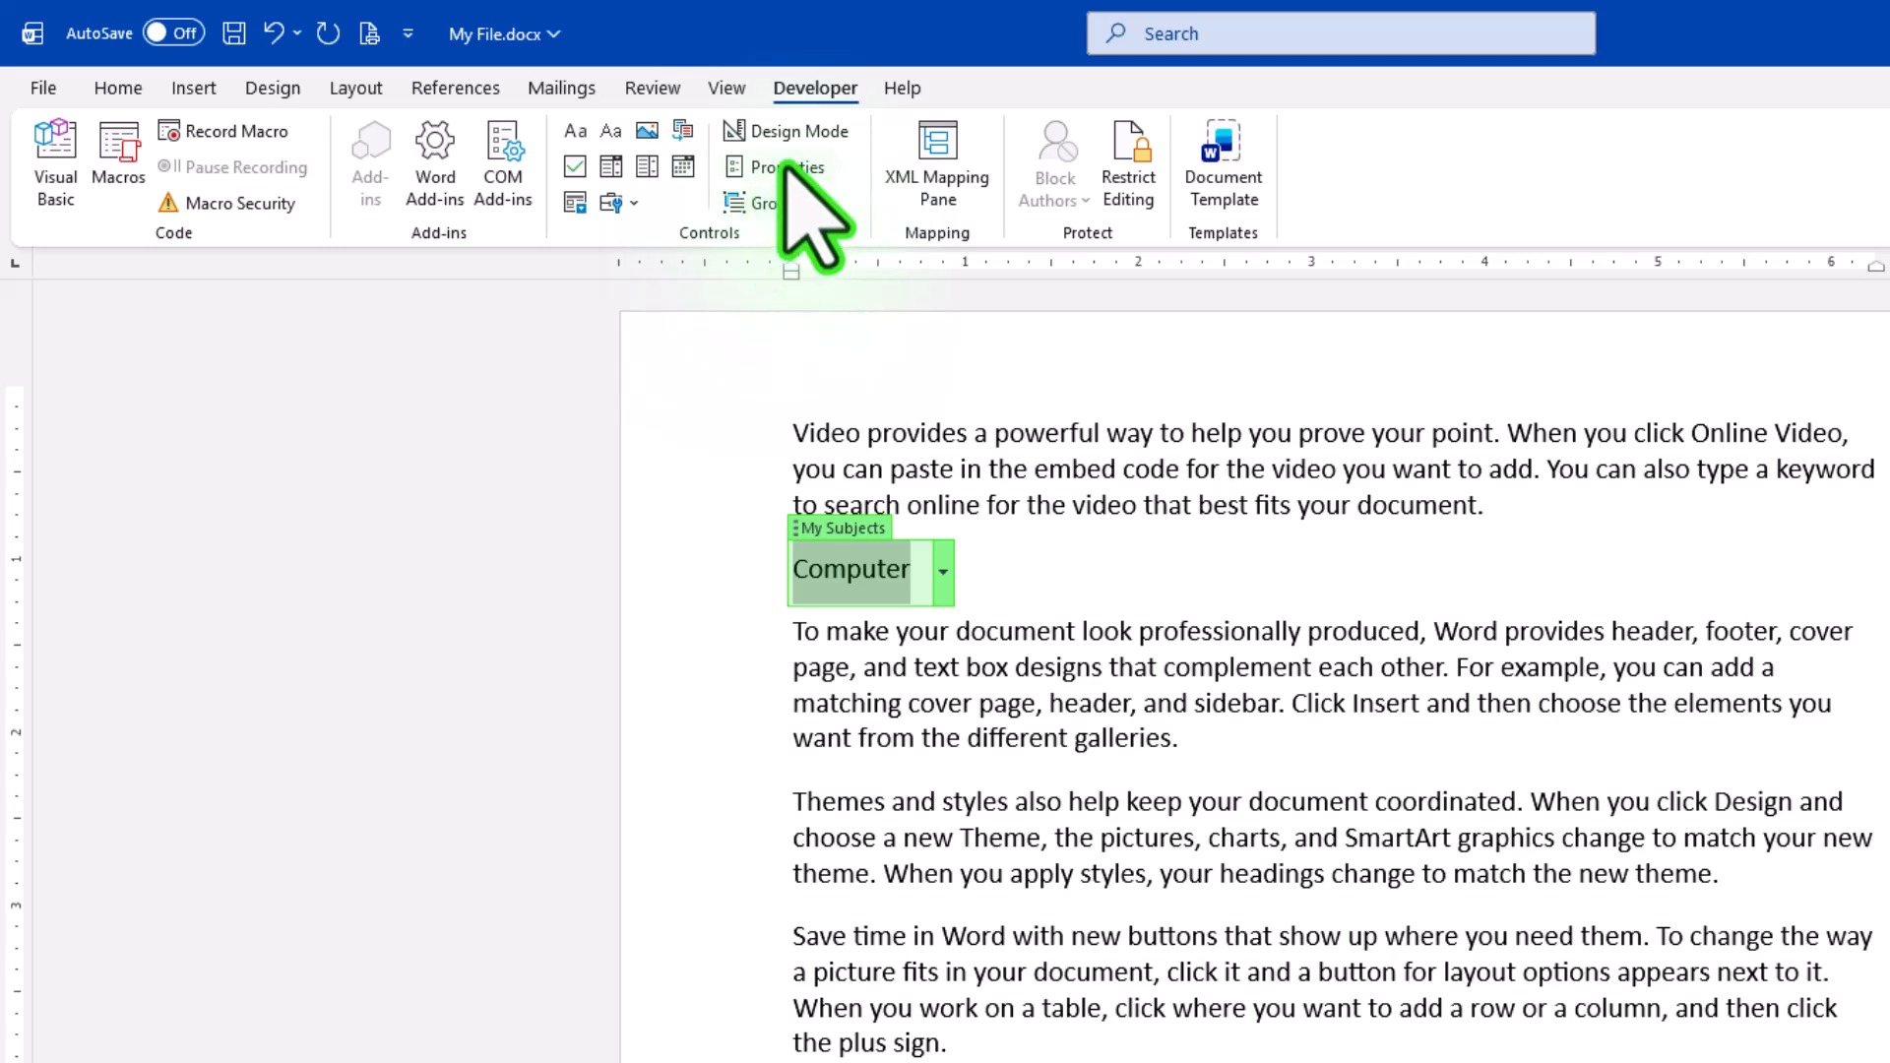
Turn off the "Content control cannot be deleted" lock for My Subjects and remove the content control
left_click(788, 167)
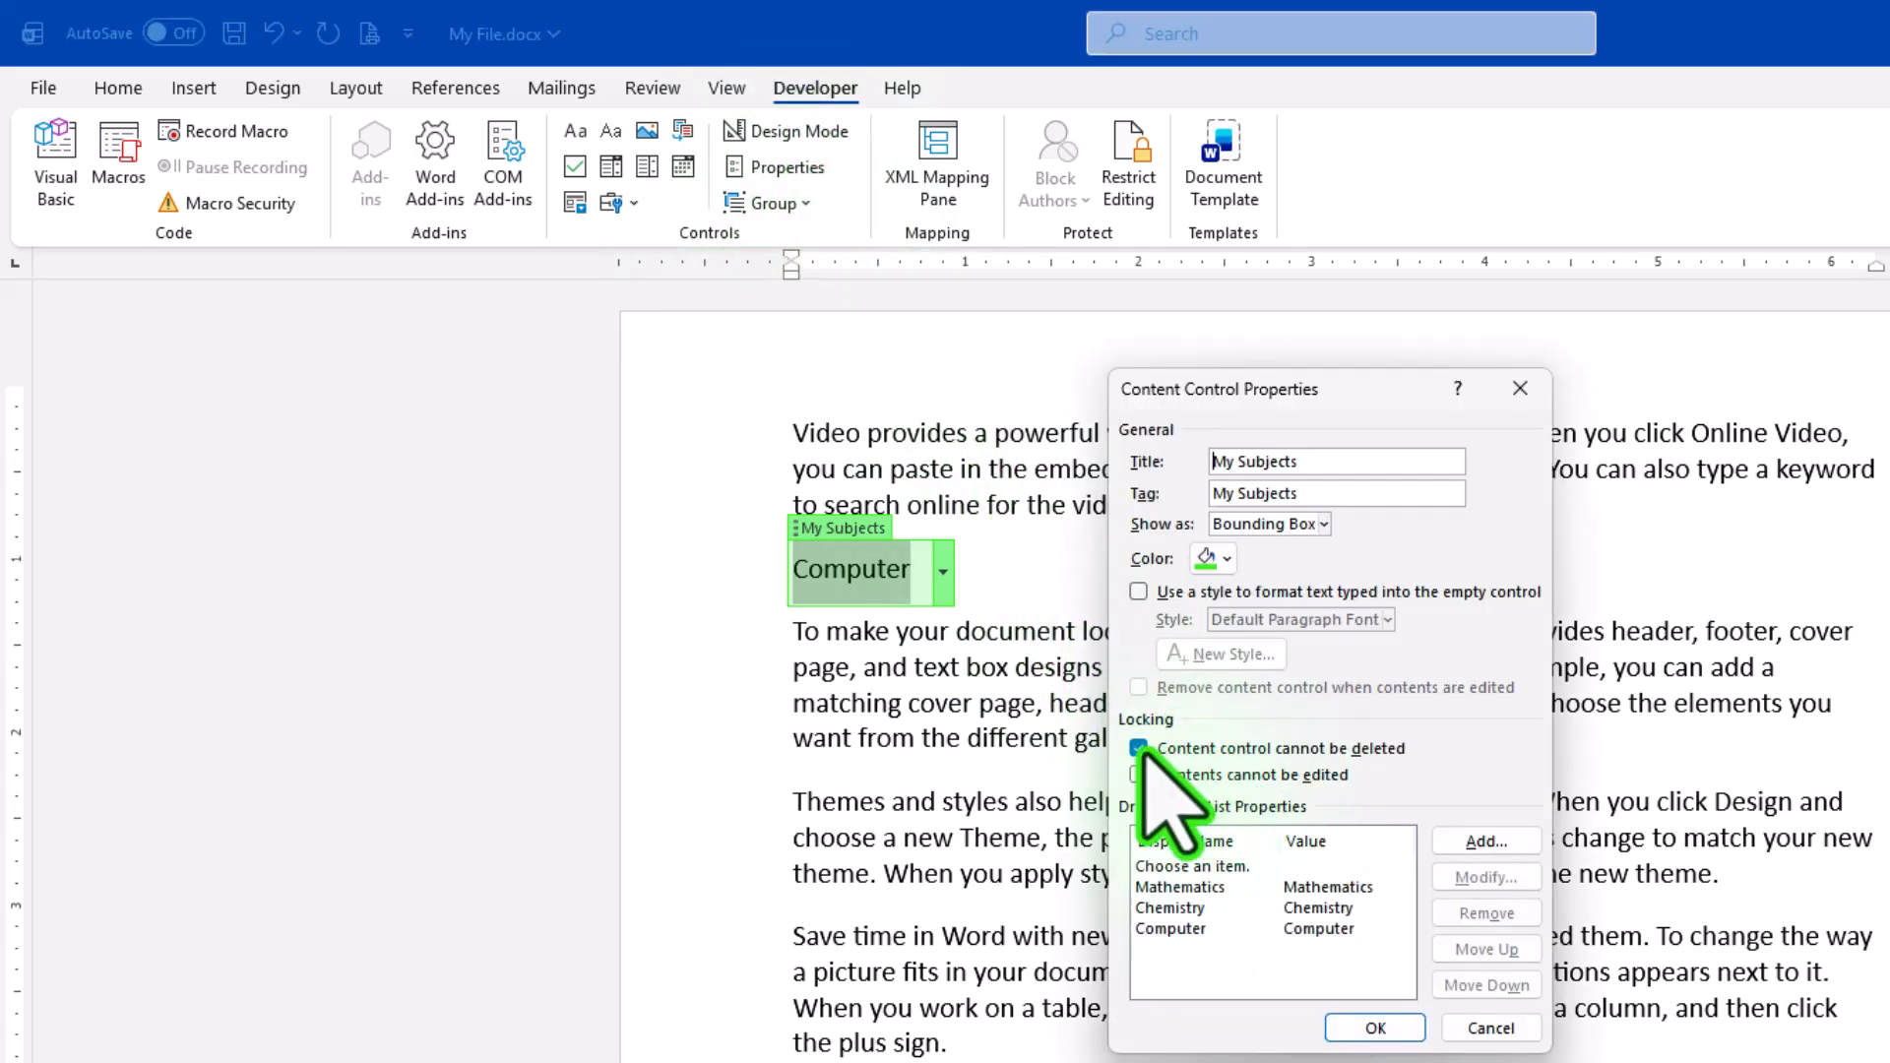
left_click(1139, 748)
left_click(1358, 1023)
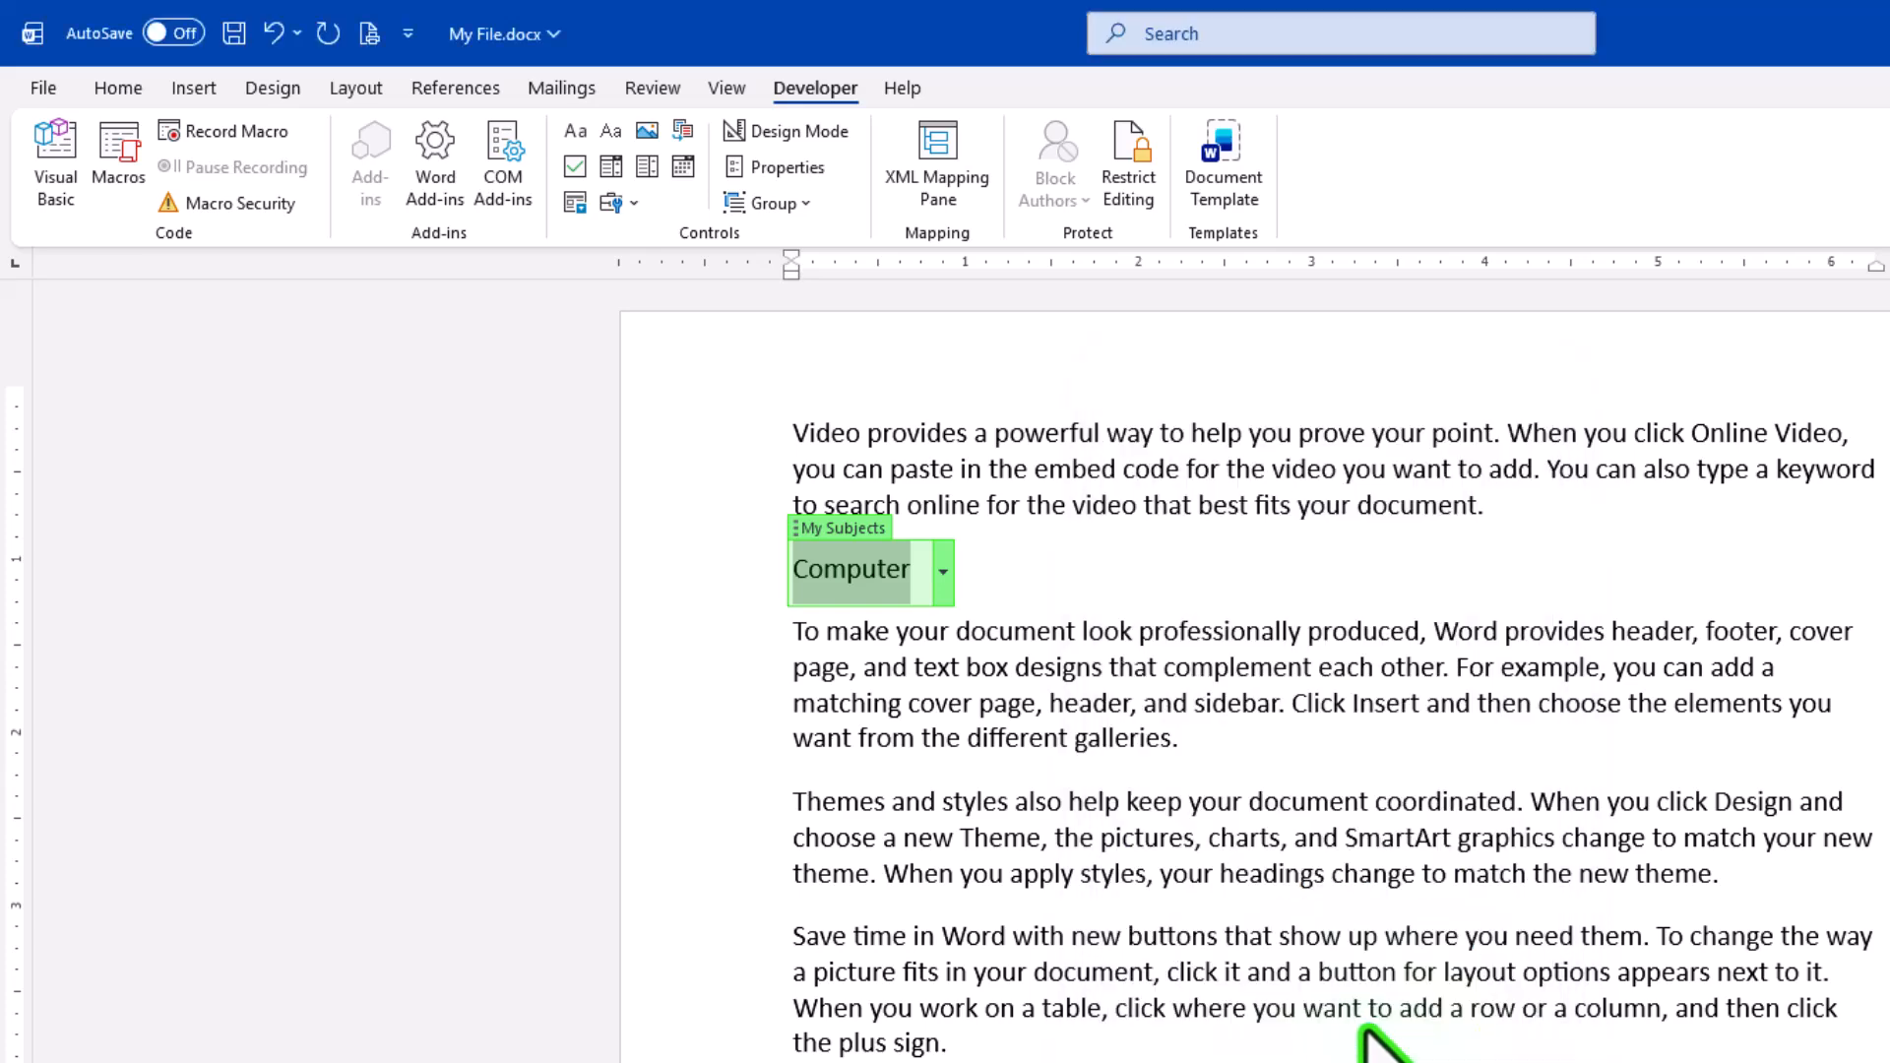
right_click(865, 569)
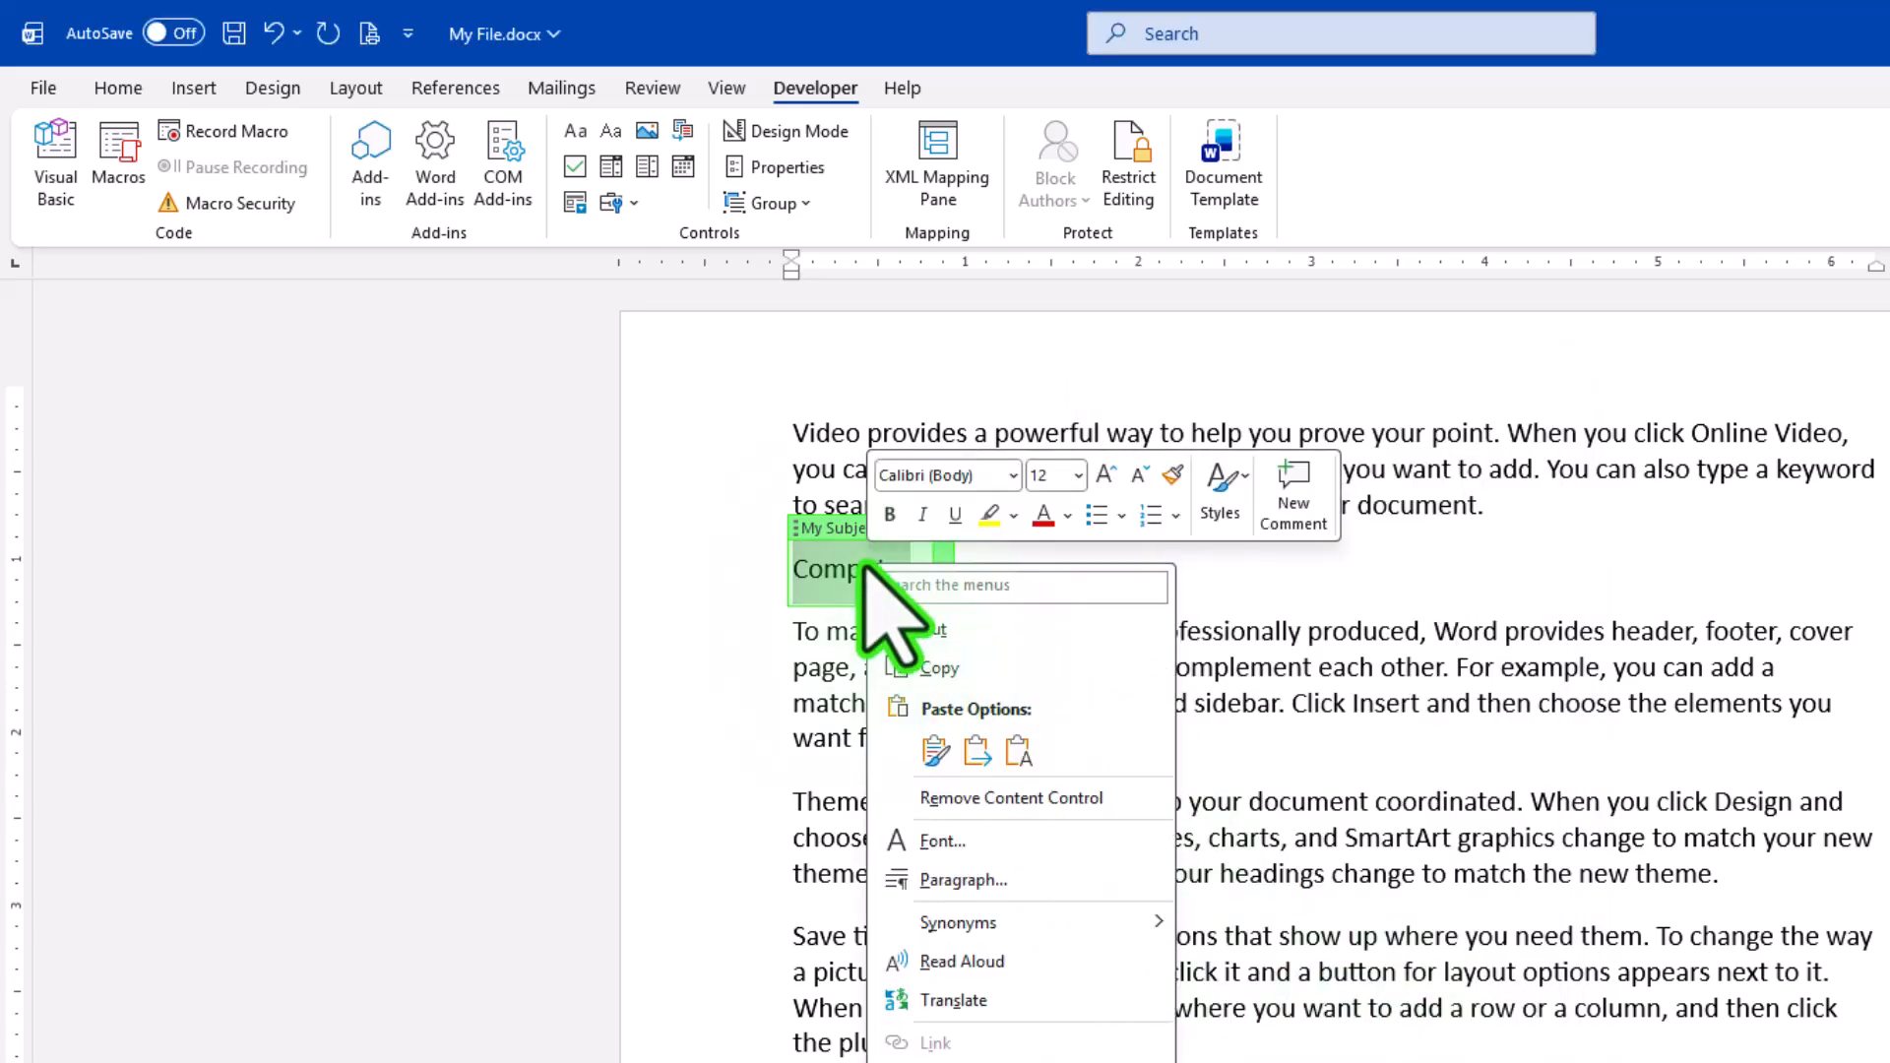
left_click(1011, 797)
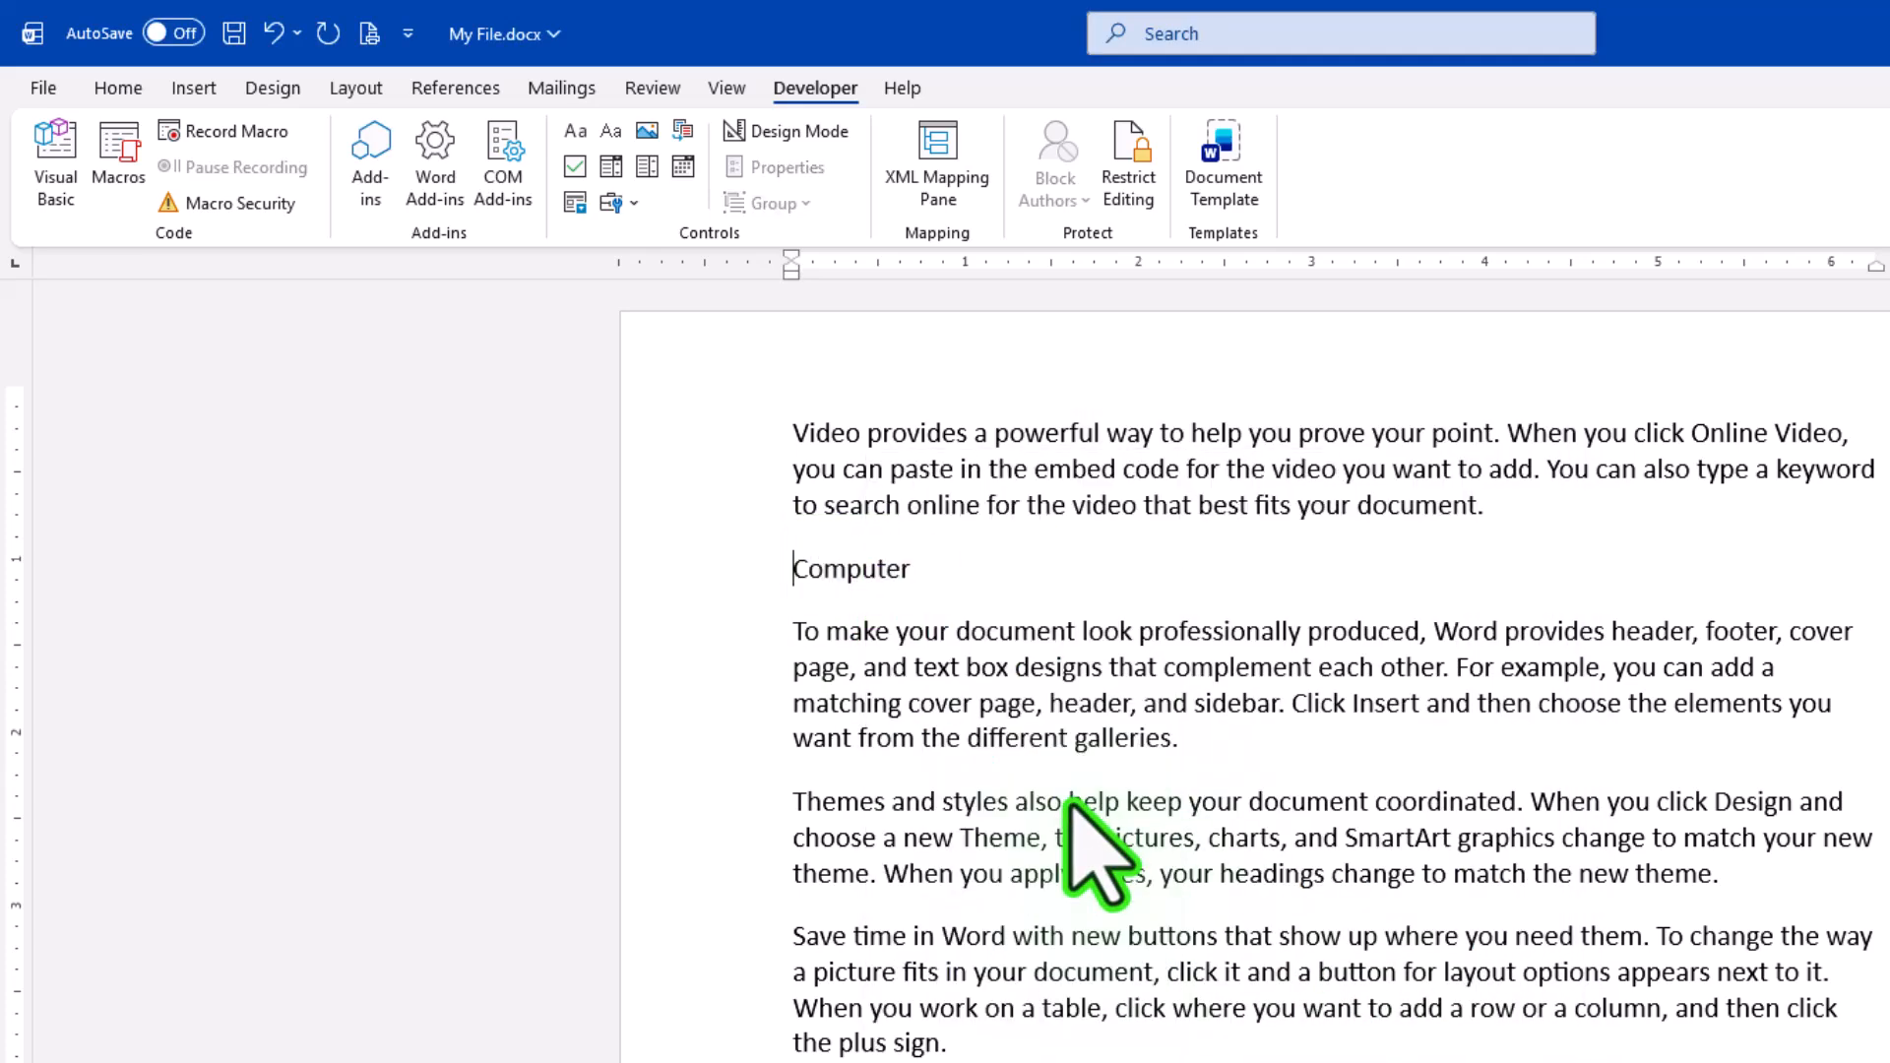
Delete the leftover word Computer and its empty line between the first two paragraphs
left_click(882, 578)
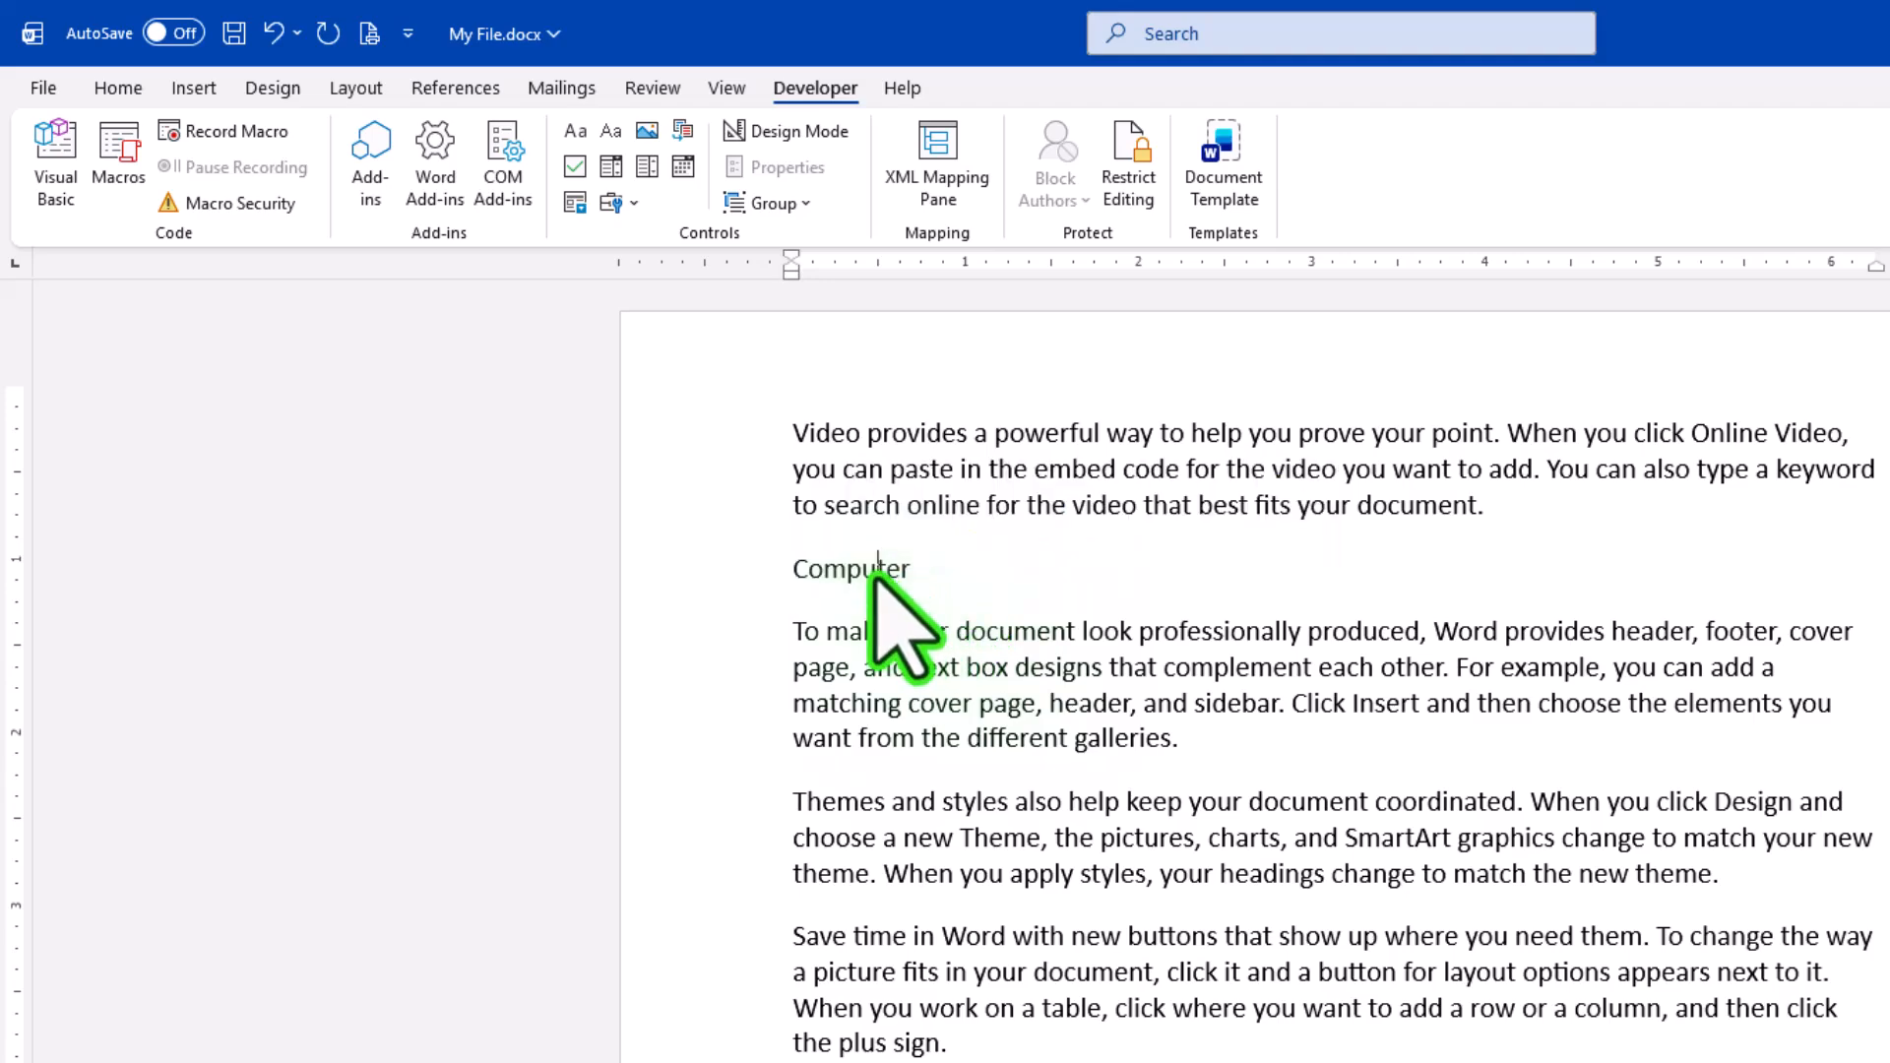
left_click_drag(937, 582, 890, 582)
key("BackSpace")
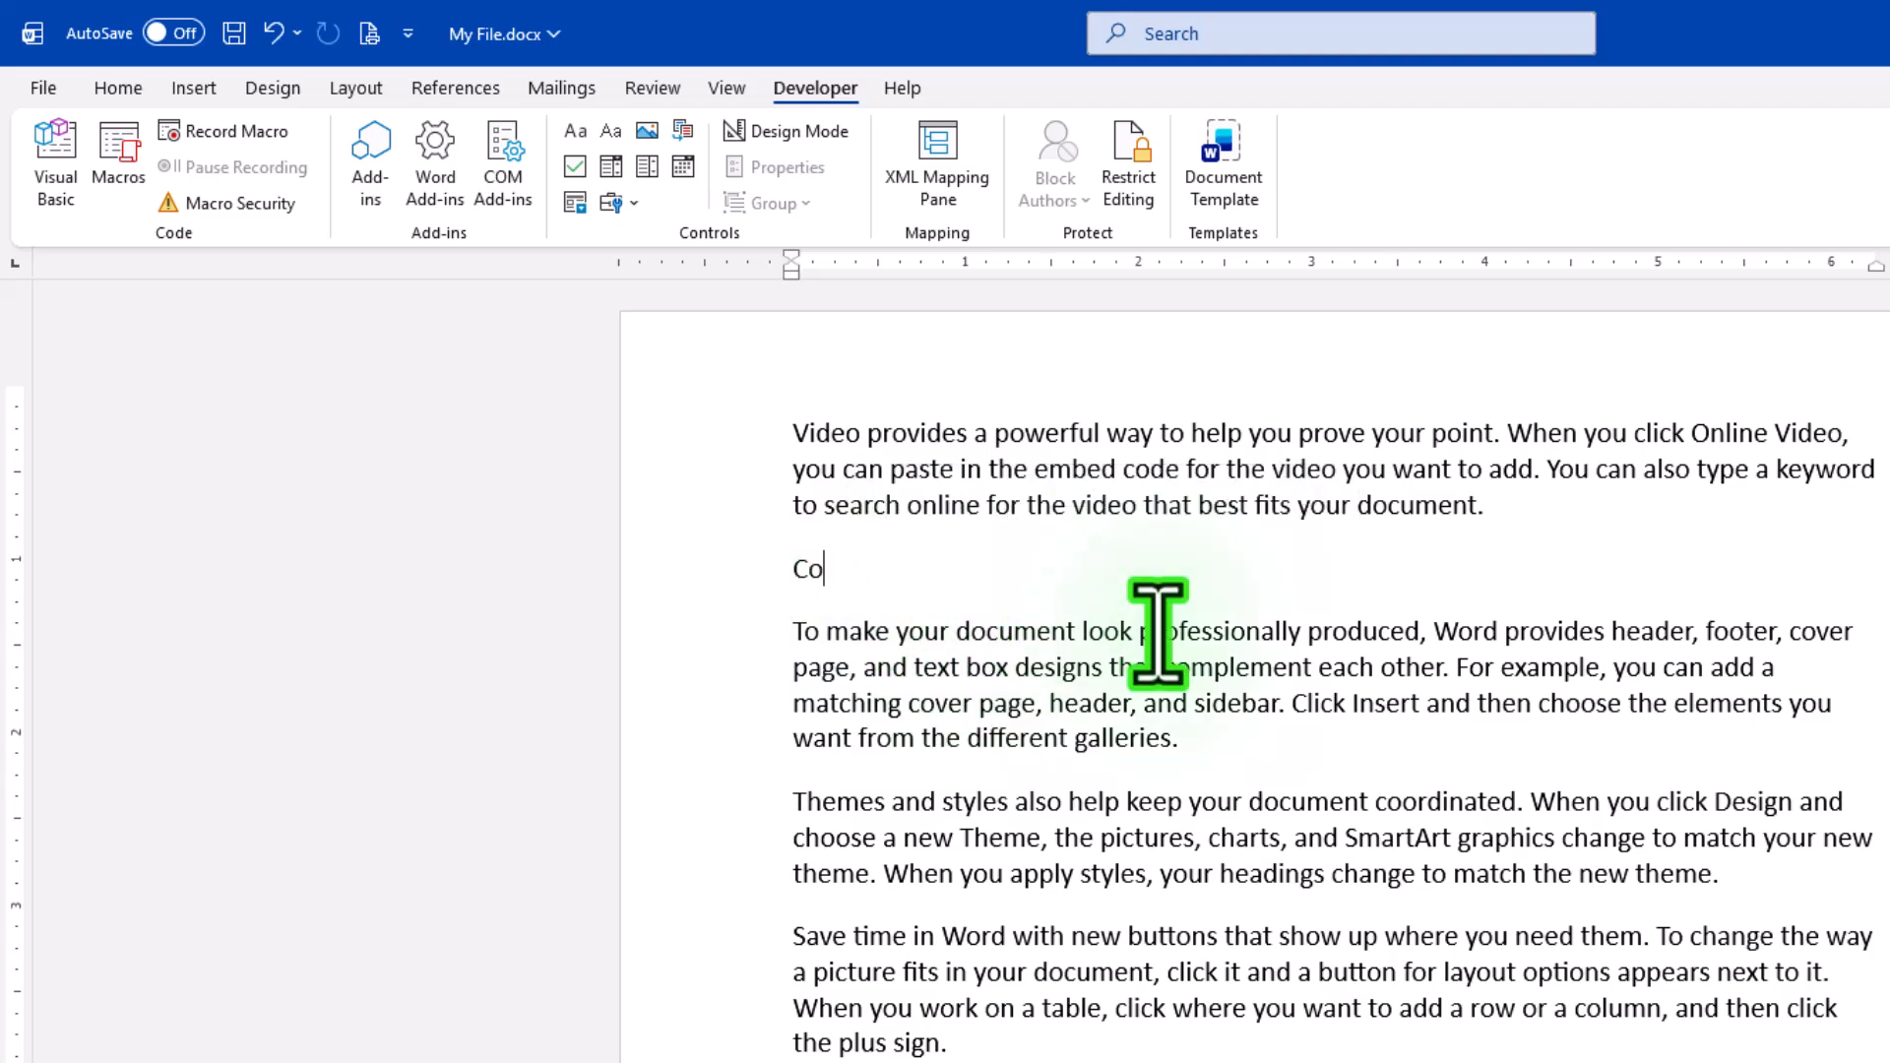
key("BackSpace")
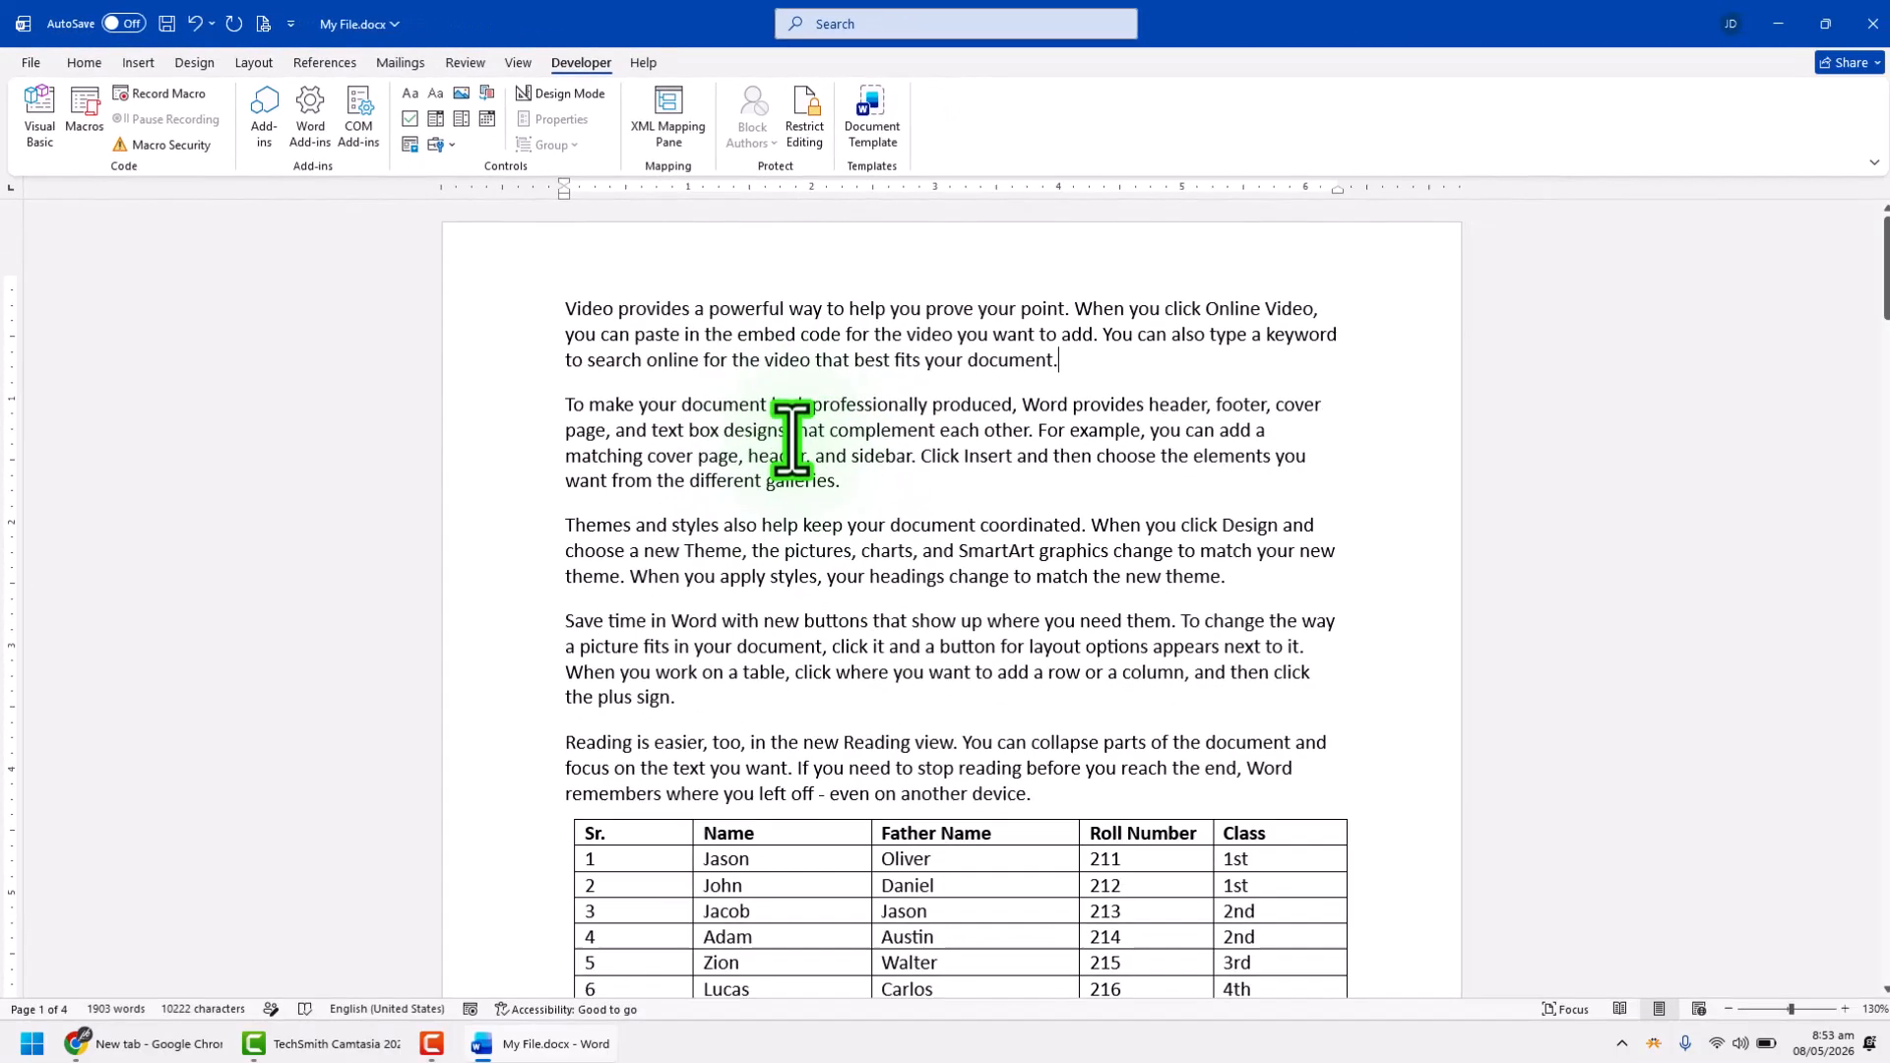